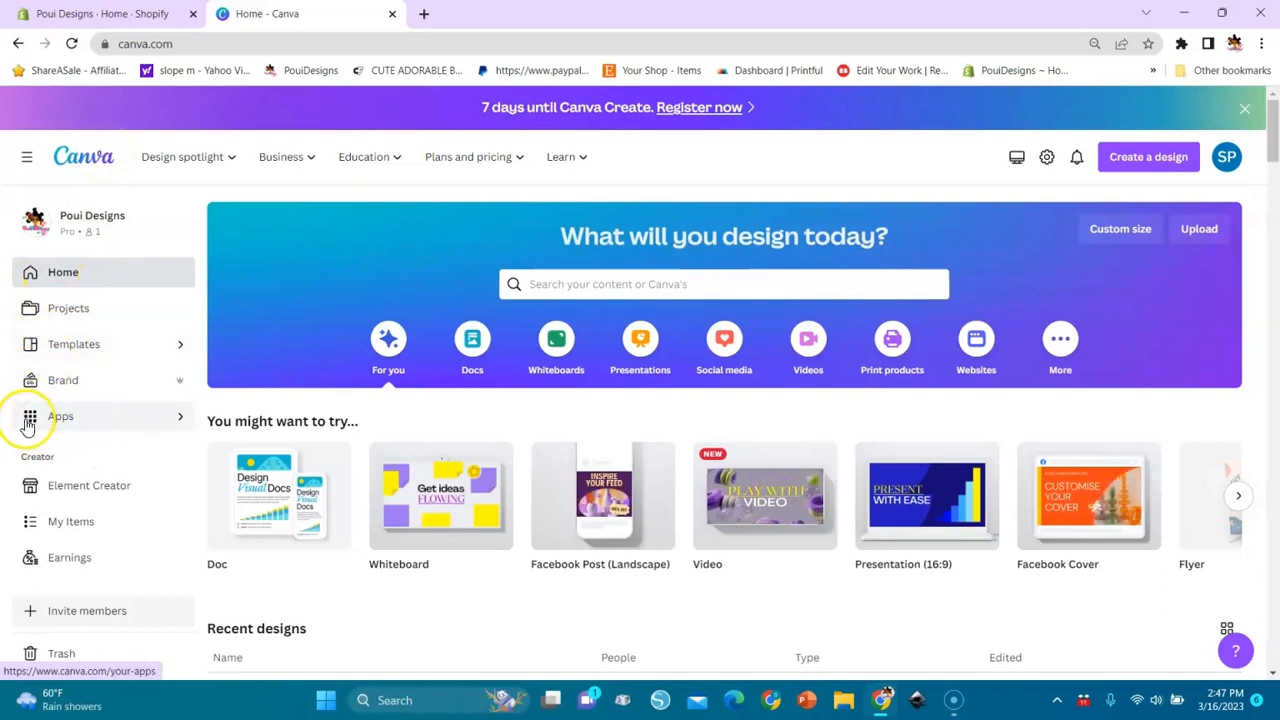
# Open the Text to Image app from the apps collection and choose to use it in a new design.
pyautogui.click(31, 424)
pyautogui.moveTo(1274, 290); pyautogui.dragTo(1273, 225)
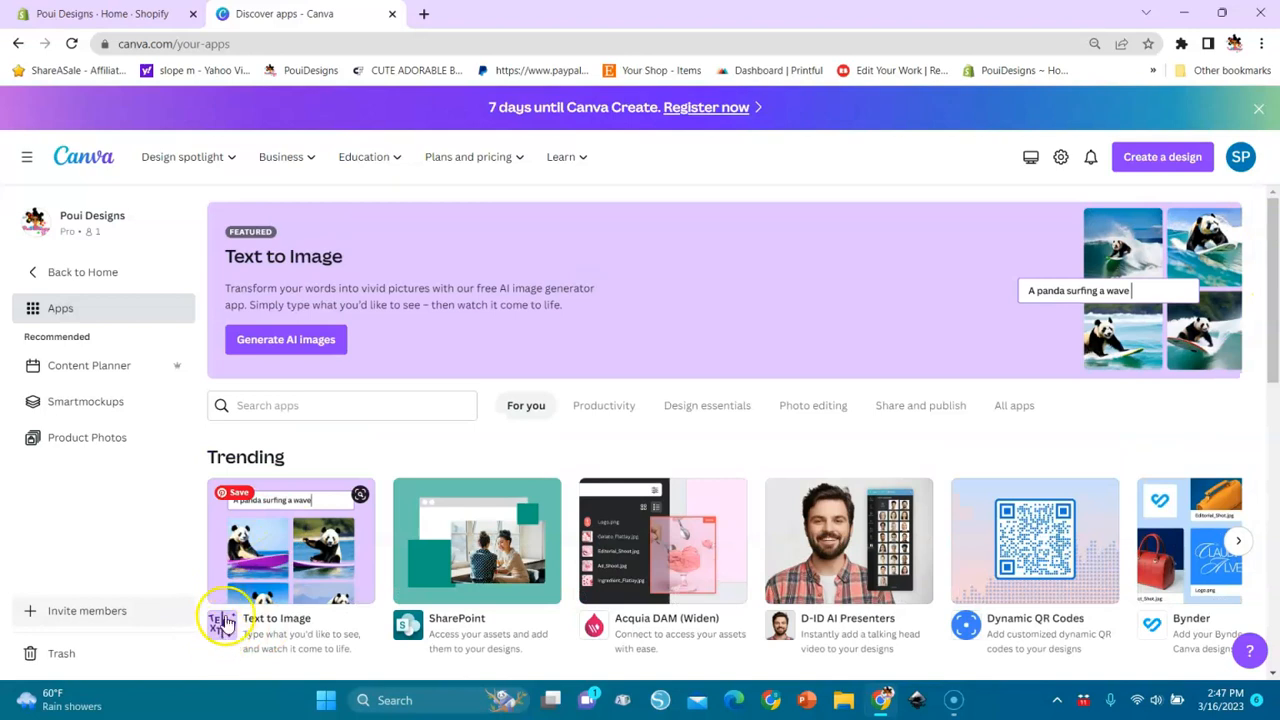
pyautogui.click(271, 553)
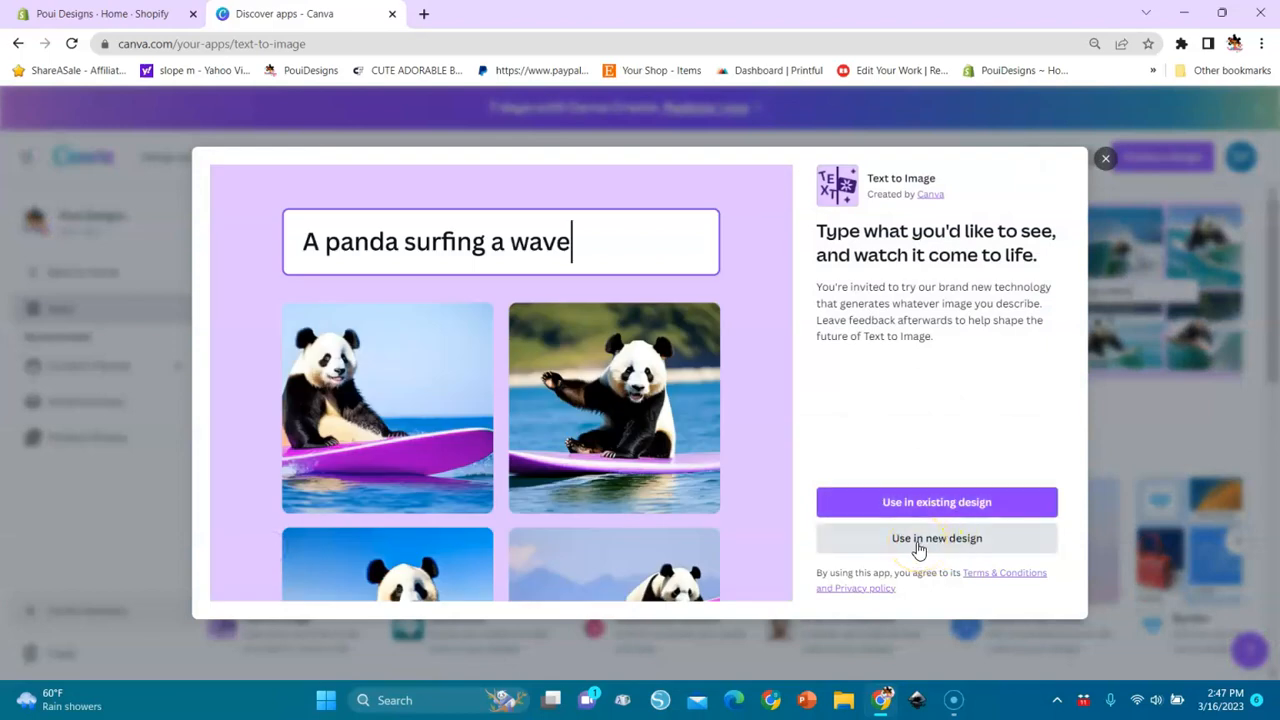
pyautogui.click(935, 541)
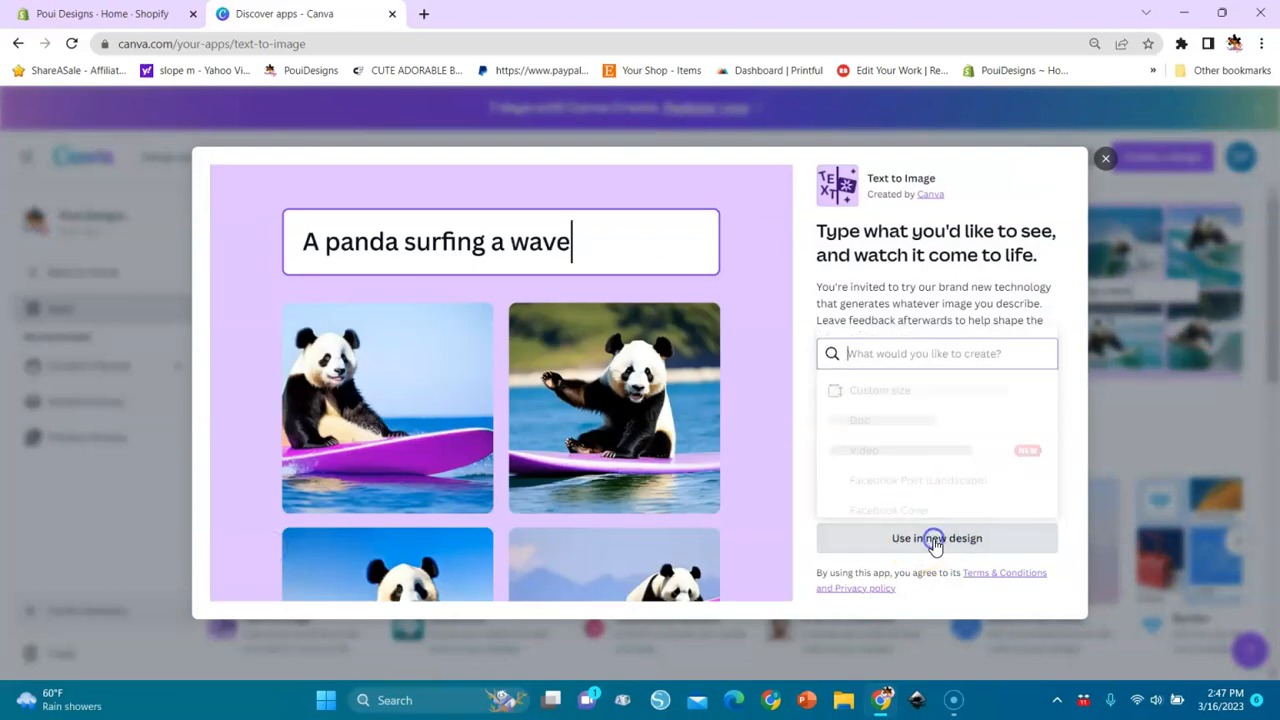
# Create a new custom-size design measuring 12 in wide by 12 in high.
pyautogui.click(893, 400)
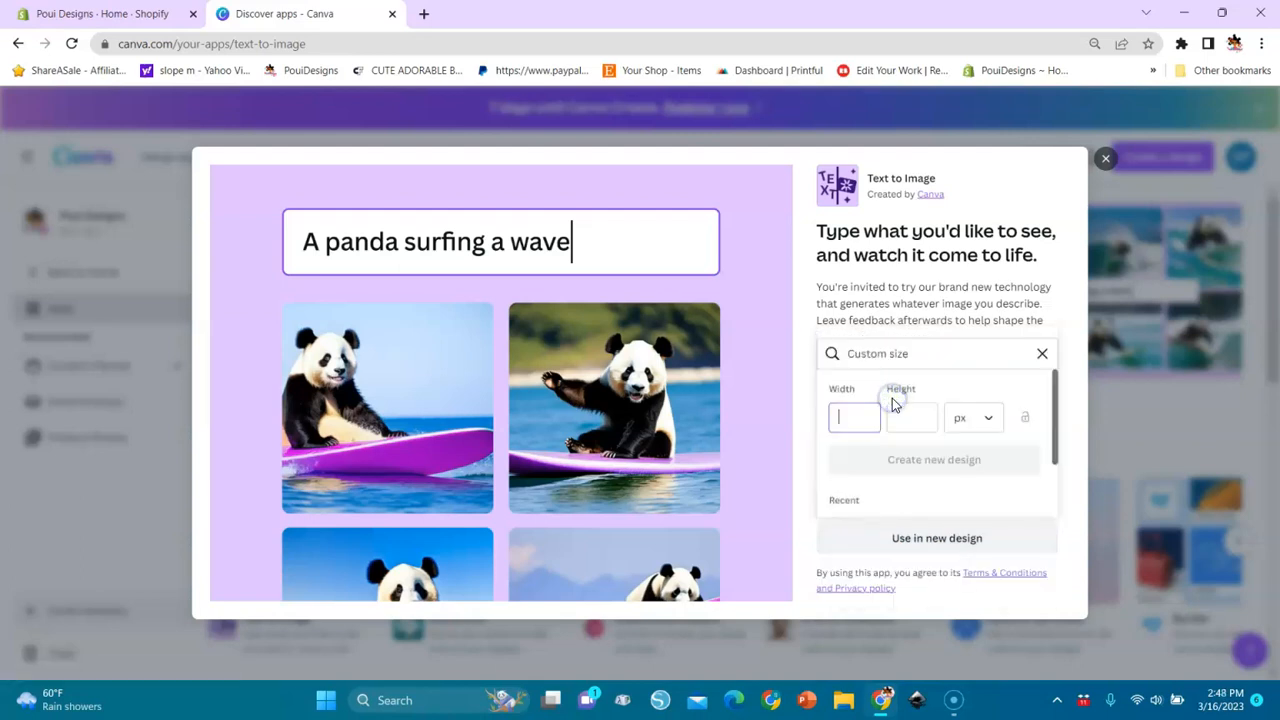
pyautogui.click(981, 420)
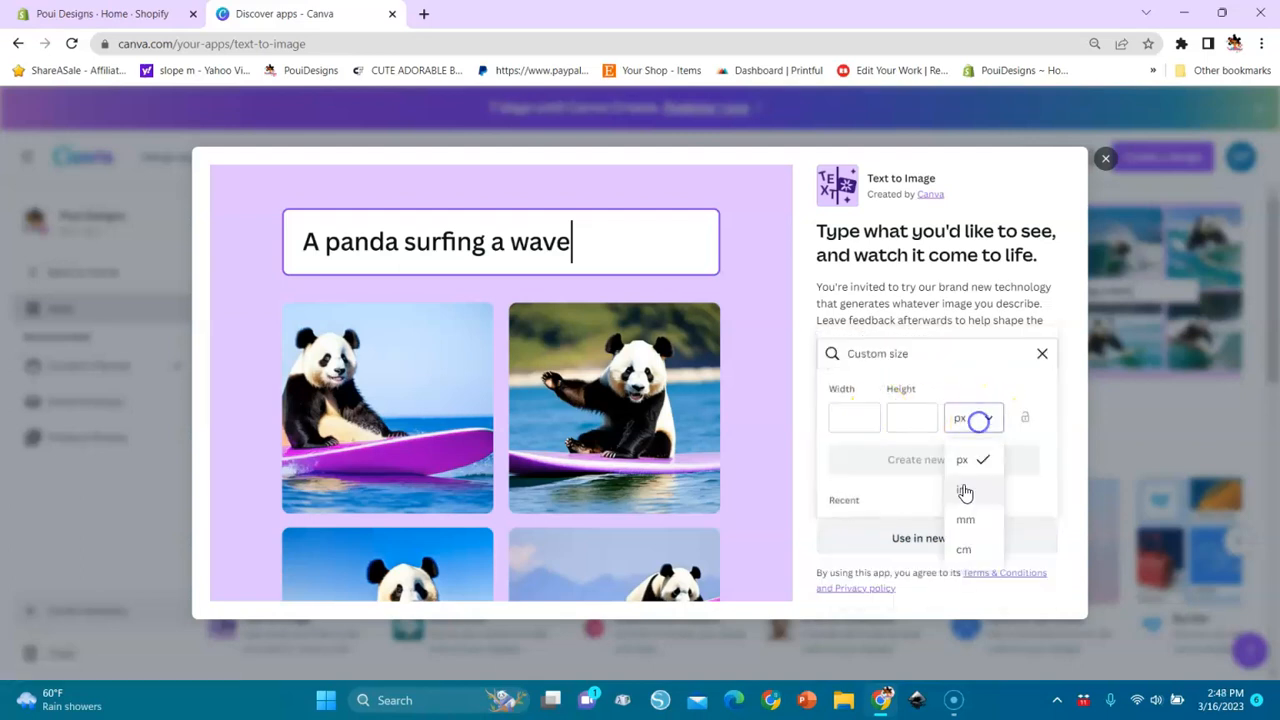
pyautogui.click(963, 490)
pyautogui.click(857, 419)
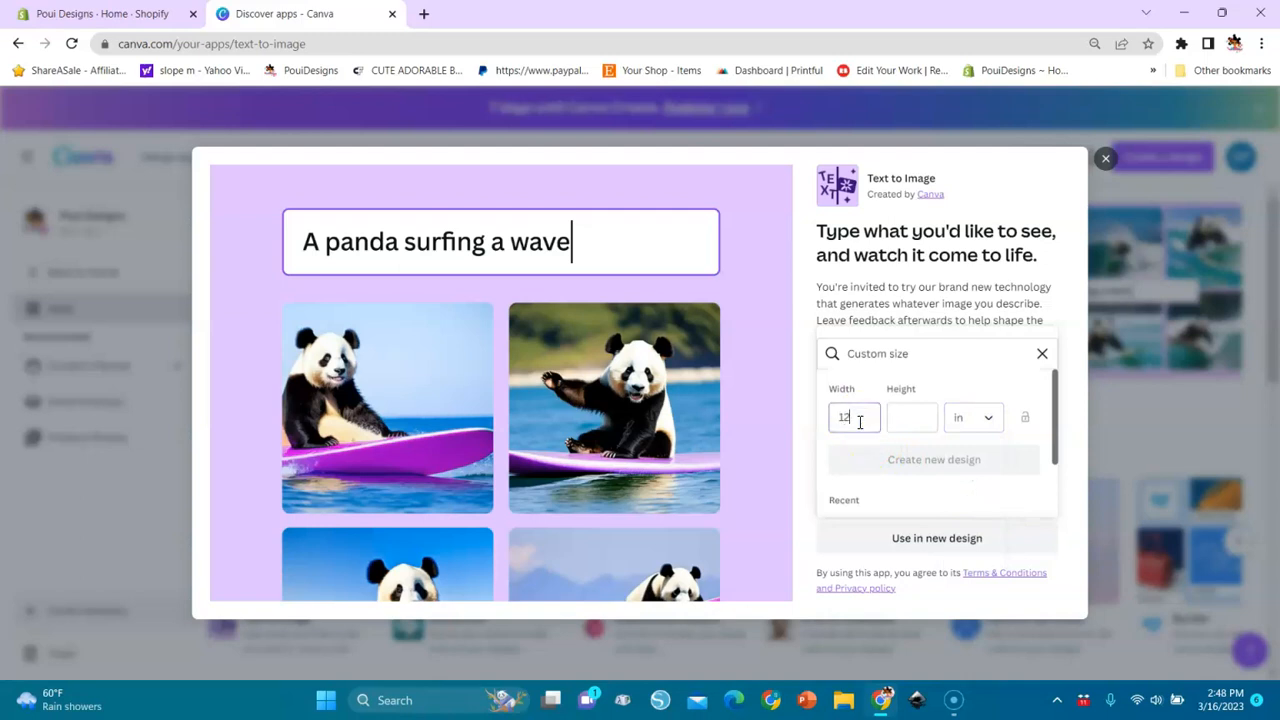
pyautogui.click(907, 424)
pyautogui.write('12')
pyautogui.click(917, 459)
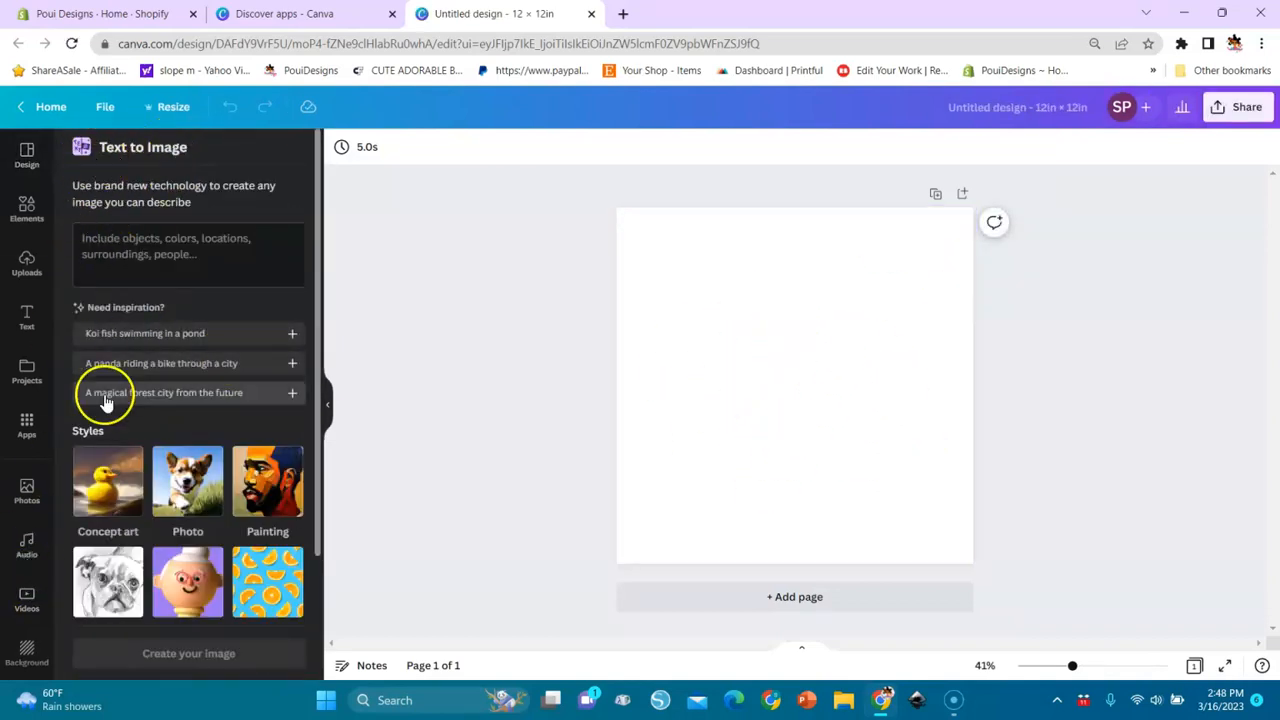
# Locate Text to Image among the editor's apps, reopen it and examine its style and aspect ratio options.
pyautogui.click(26, 425)
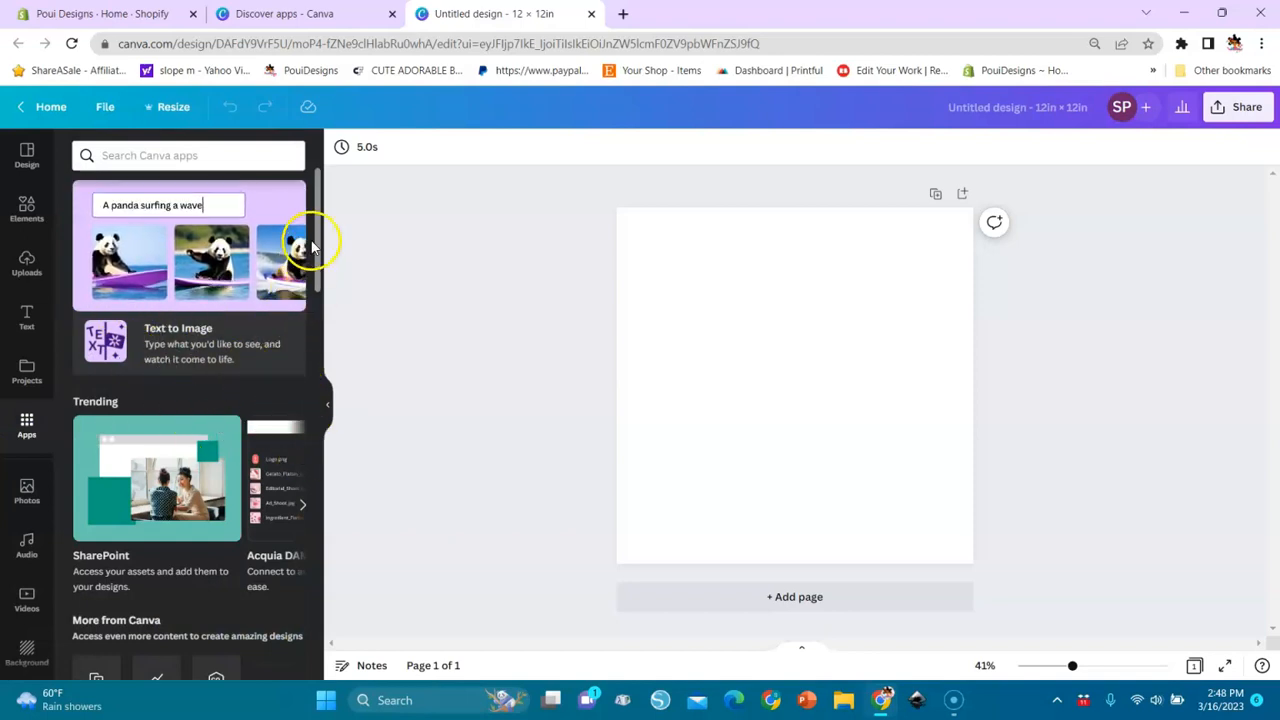
pyautogui.moveTo(316, 250); pyautogui.dragTo(312, 372)
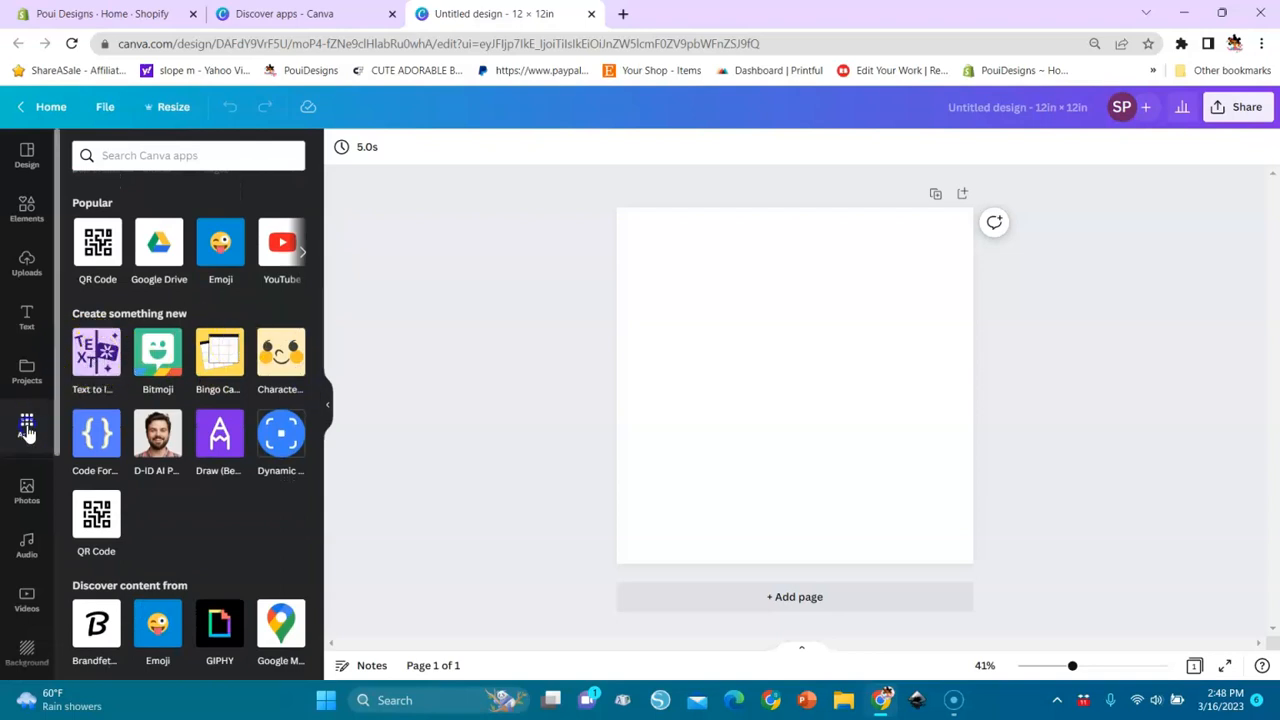
pyautogui.click(95, 366)
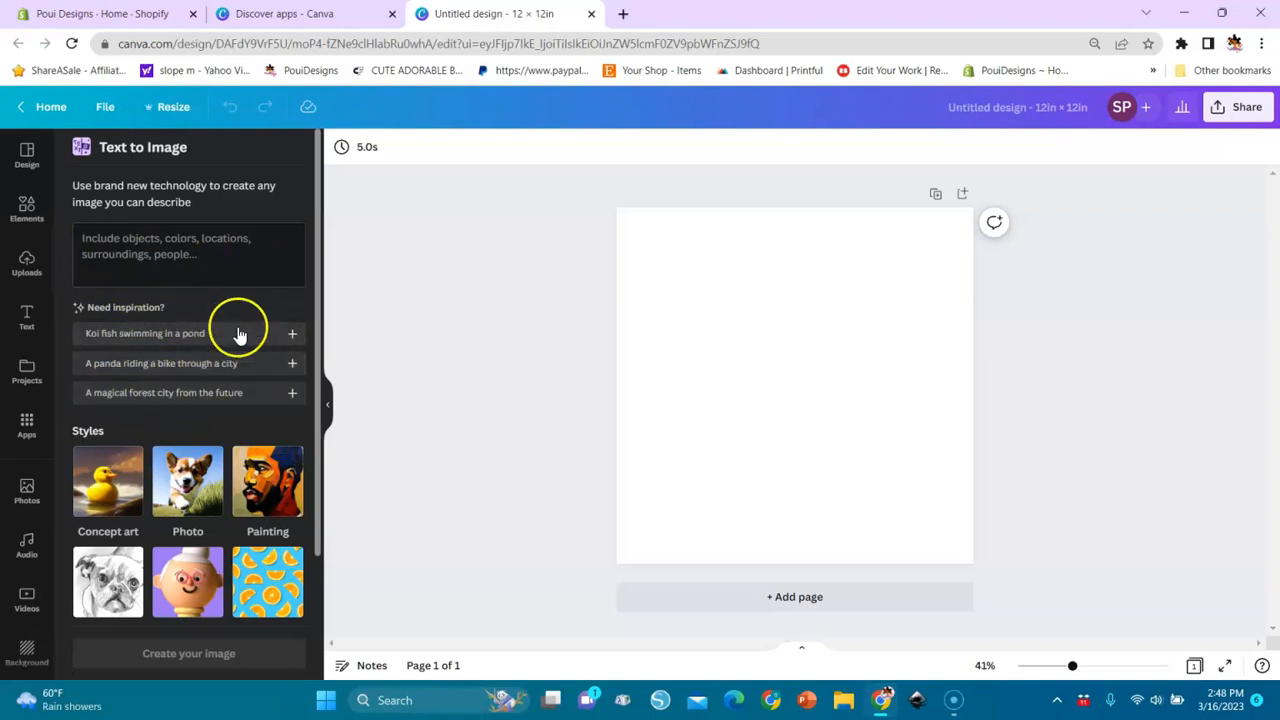
pyautogui.scroll(-2, 316, 470)
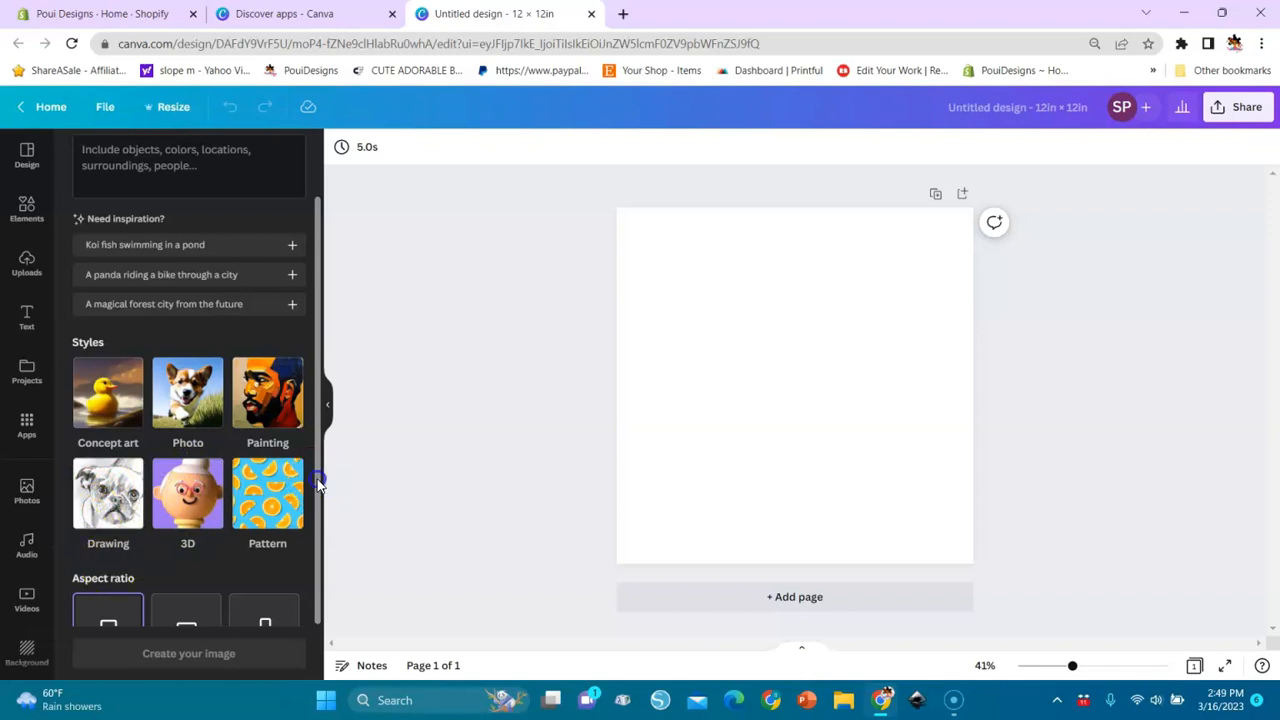
pyautogui.moveTo(318, 484); pyautogui.dragTo(318, 545)
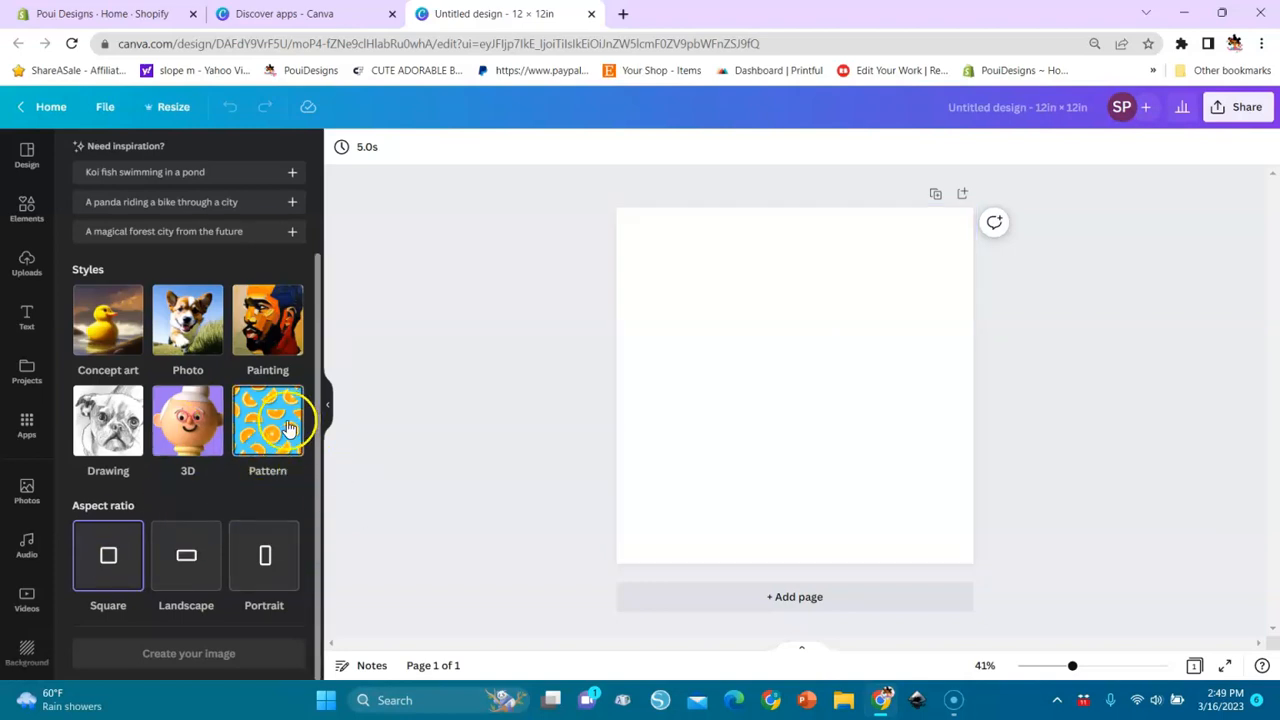
pyautogui.moveTo(309, 394); pyautogui.dragTo(313, 263)
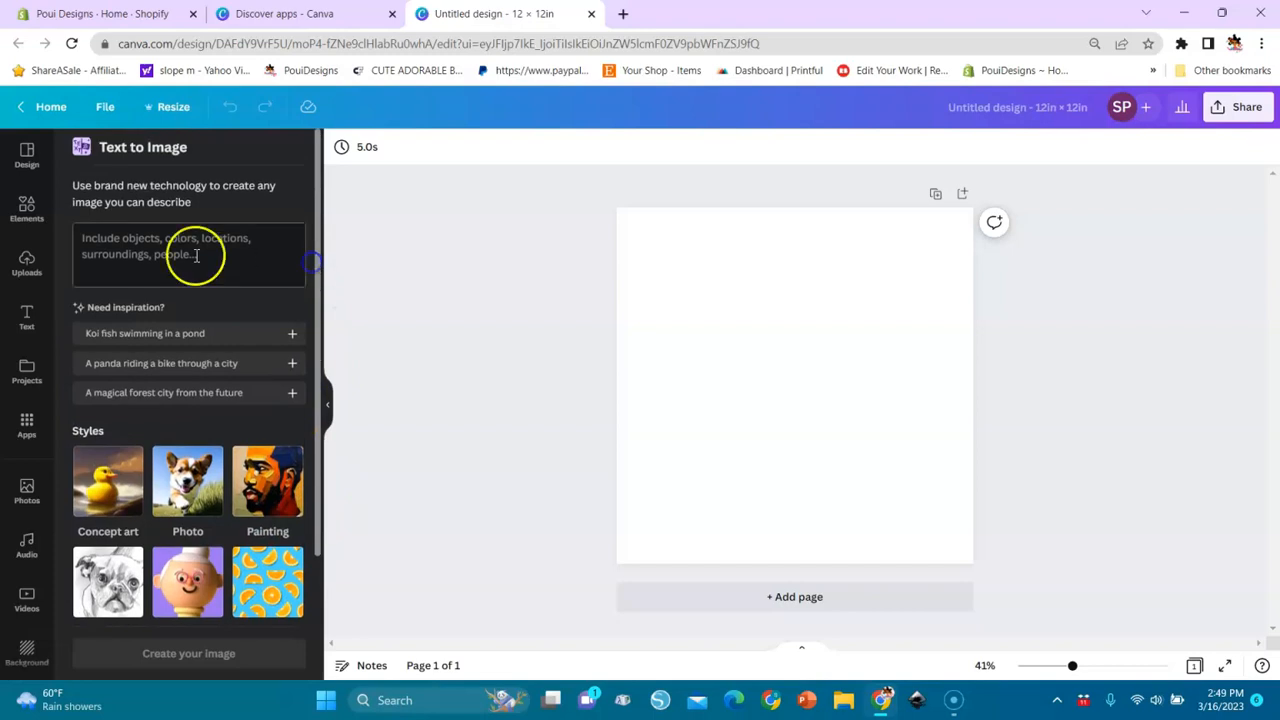
pyautogui.moveTo(320, 320); pyautogui.dragTo(313, 401)
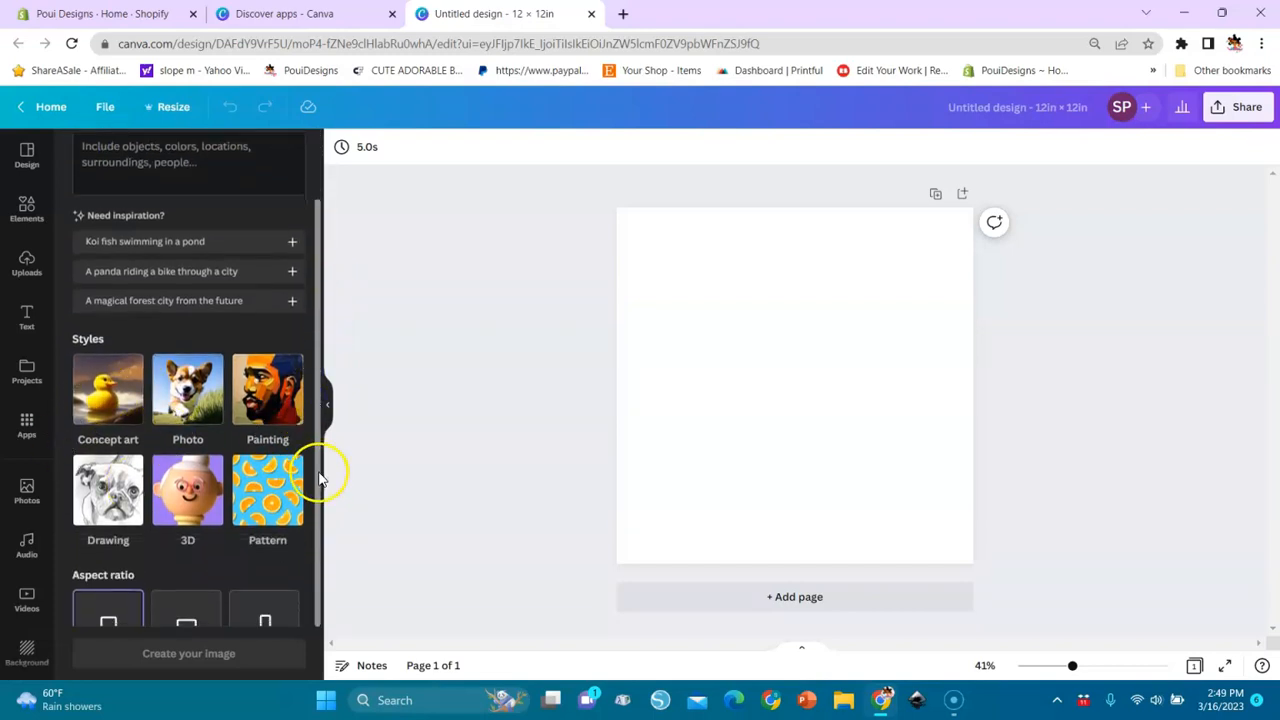
pyautogui.moveTo(320, 478); pyautogui.dragTo(313, 556)
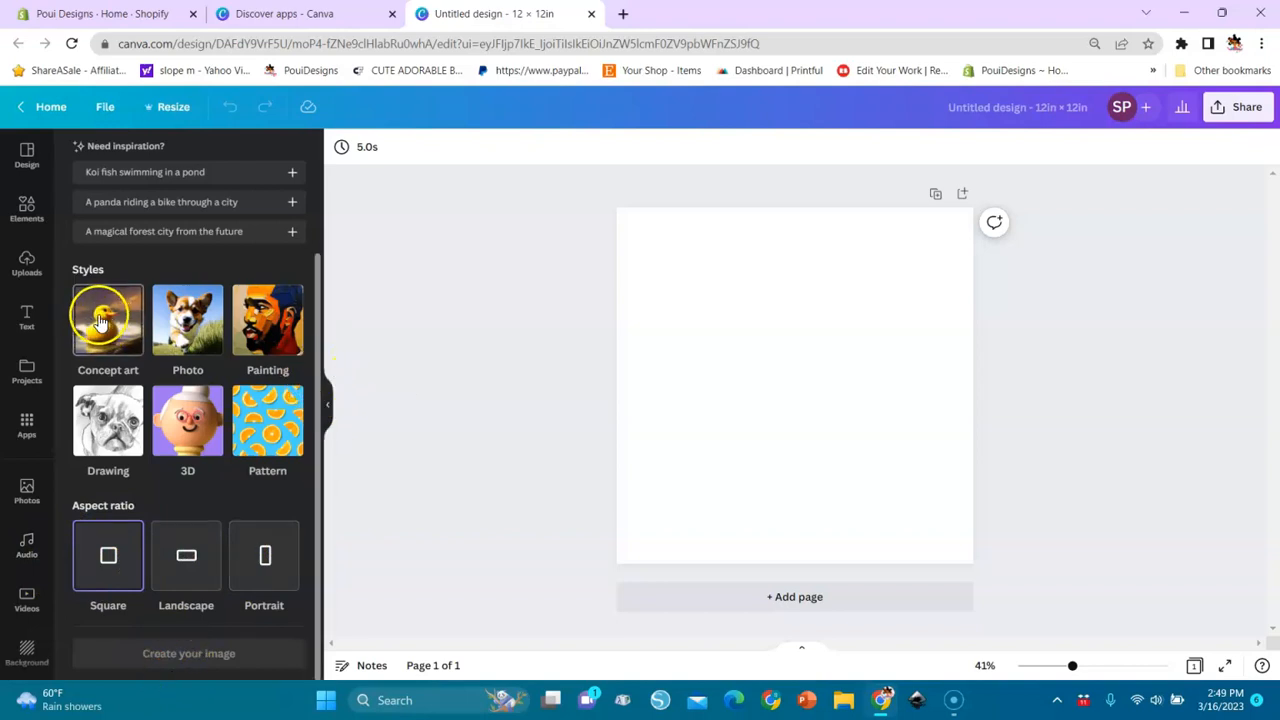
pyautogui.moveTo(320, 362); pyautogui.dragTo(323, 263)
# Generate Concept art images from the prompt "A CUTE DOG RUNNING IN A GRASS FIELD CLOSEUP".
pyautogui.click(211, 226)
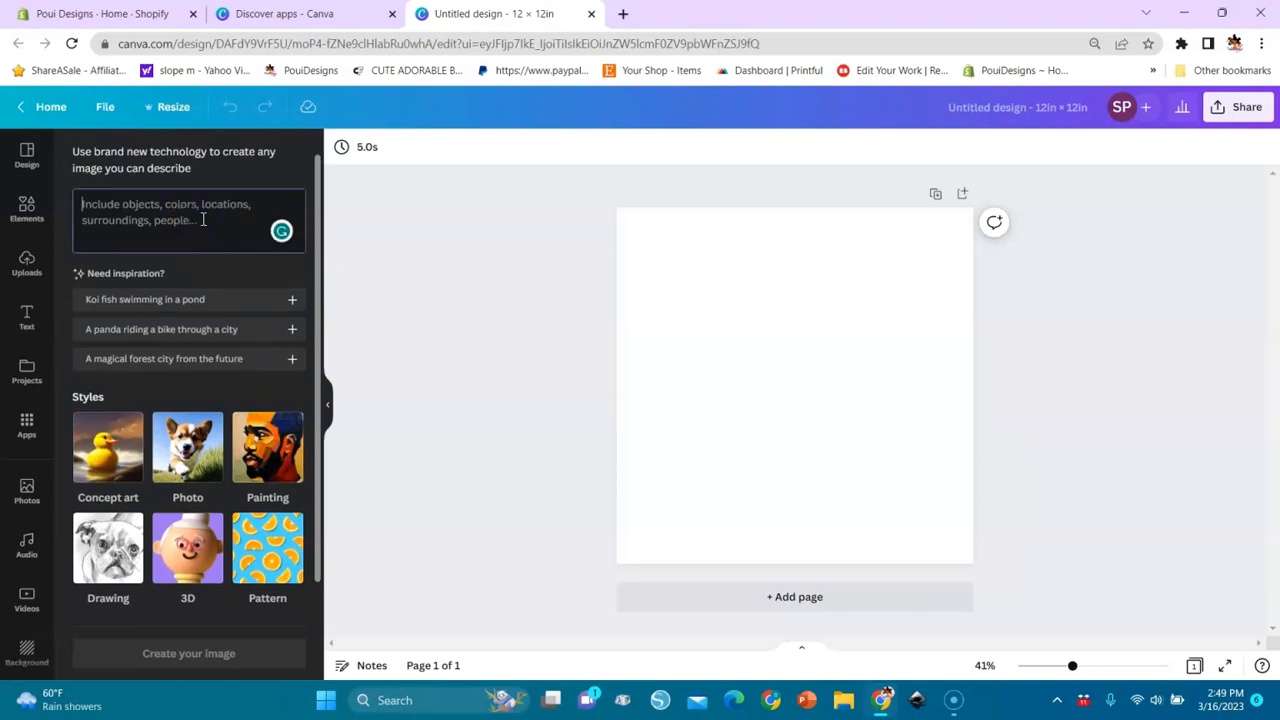
pyautogui.write('A')
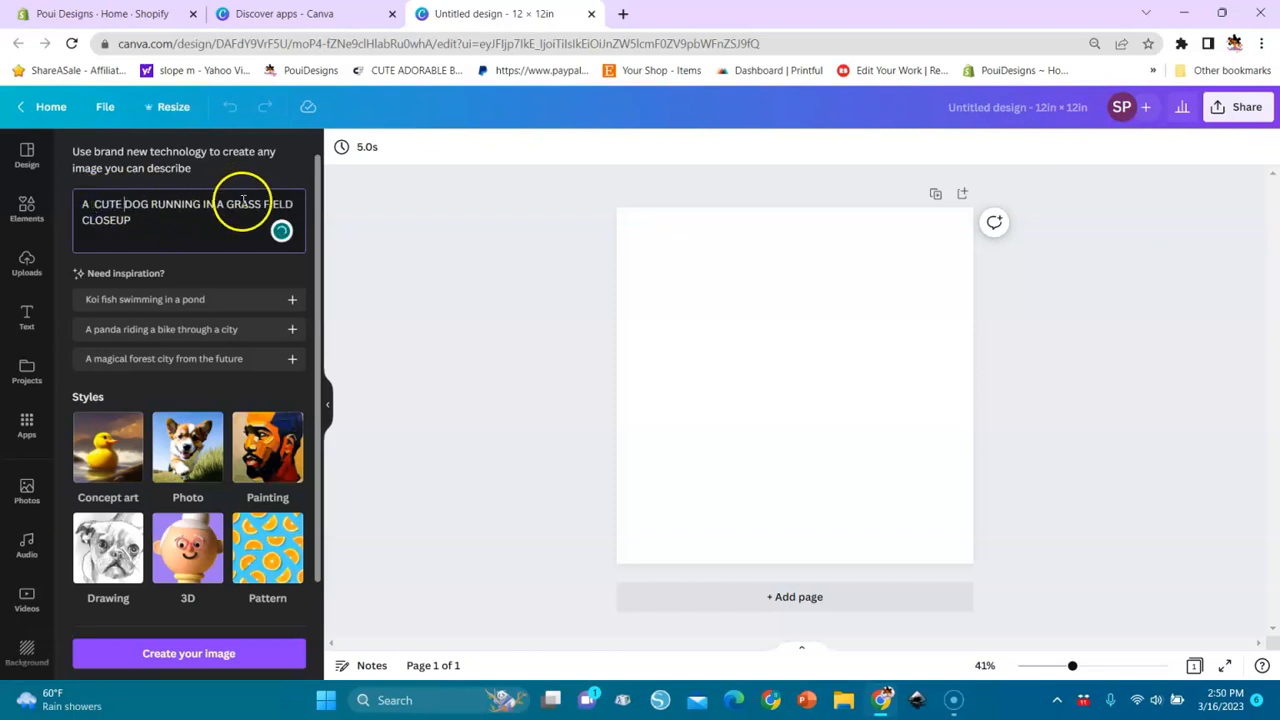
pyautogui.click(107, 452)
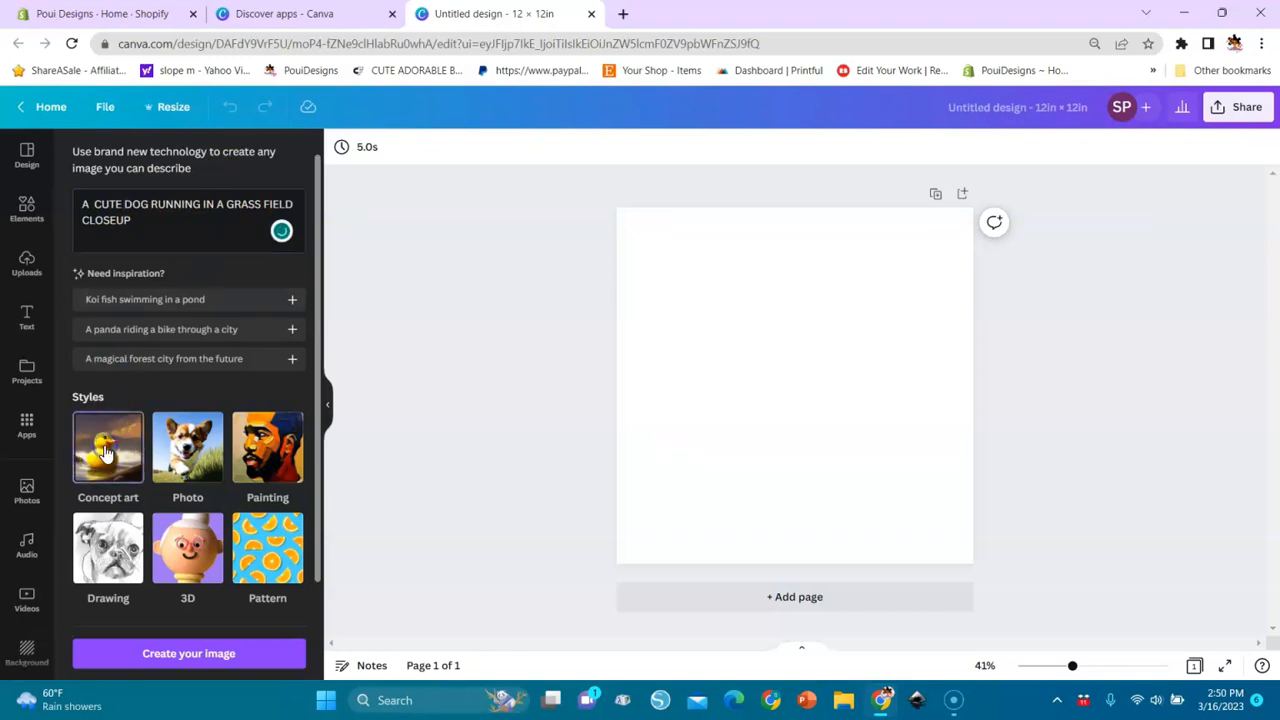
pyautogui.moveTo(318, 395); pyautogui.dragTo(319, 508)
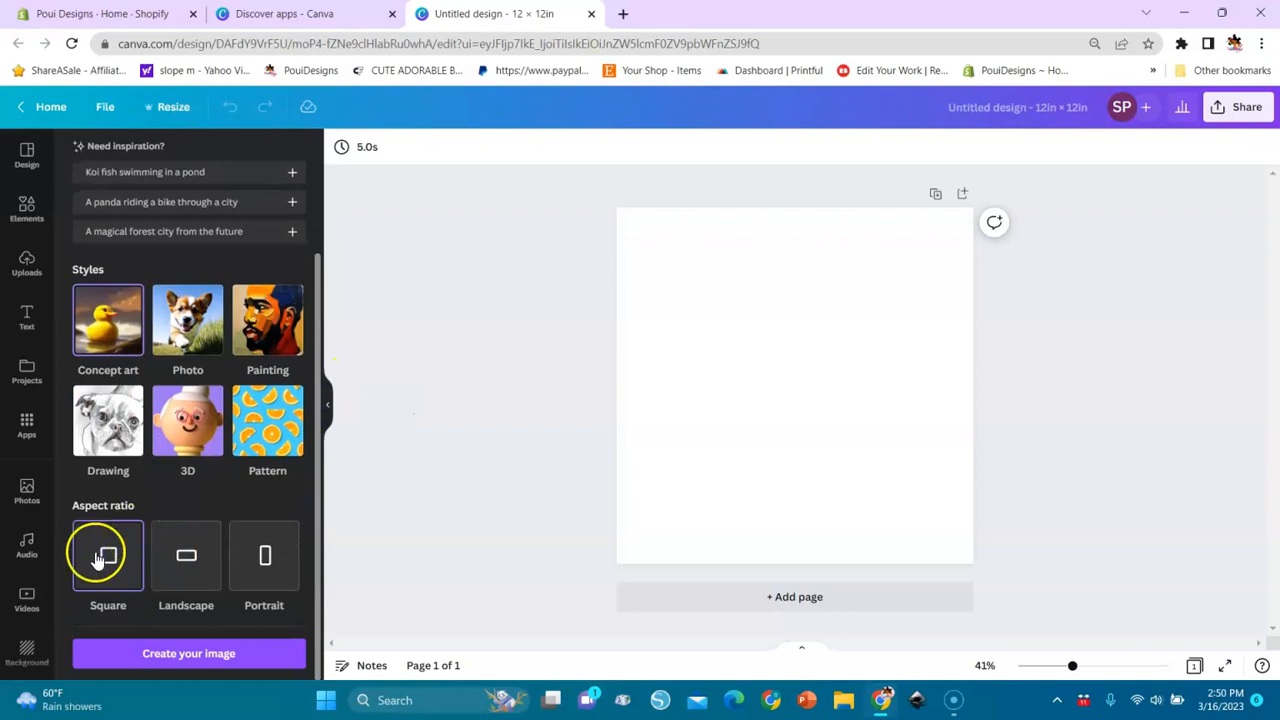
pyautogui.click(171, 663)
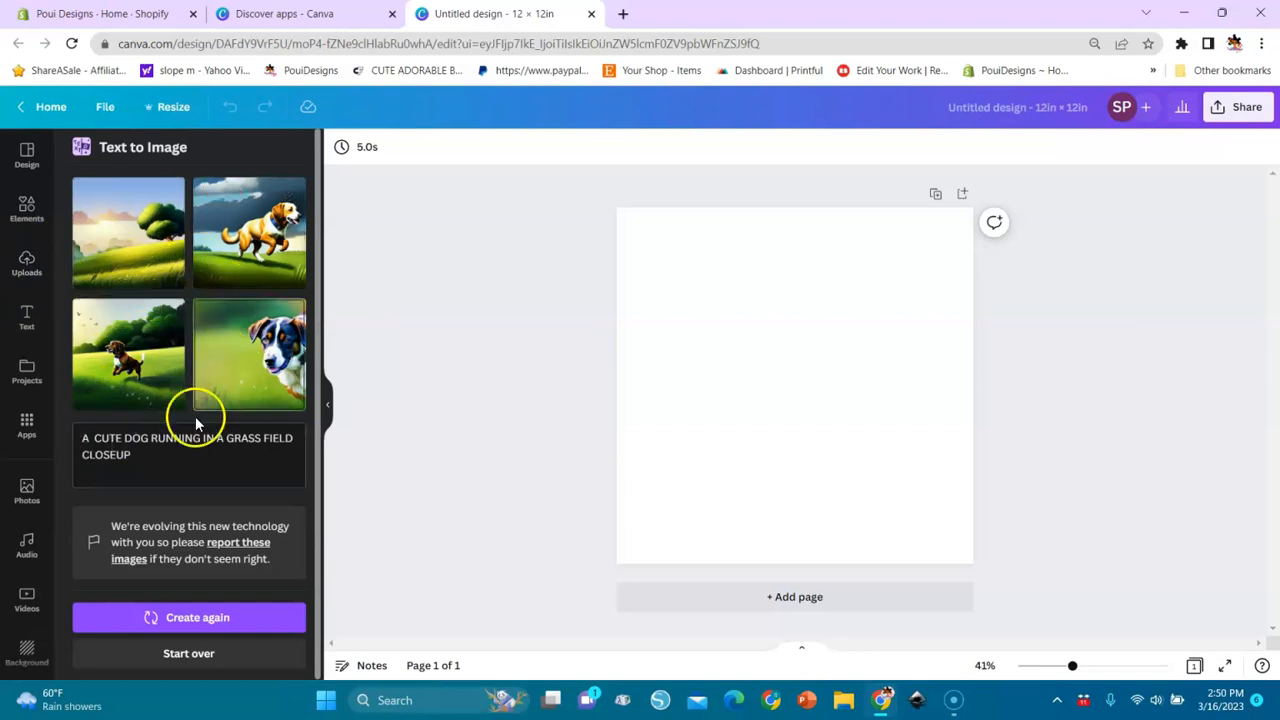
# Add the generated image of the small brown dog running near trees to the page and return to Text to Image.
pyautogui.click(117, 352)
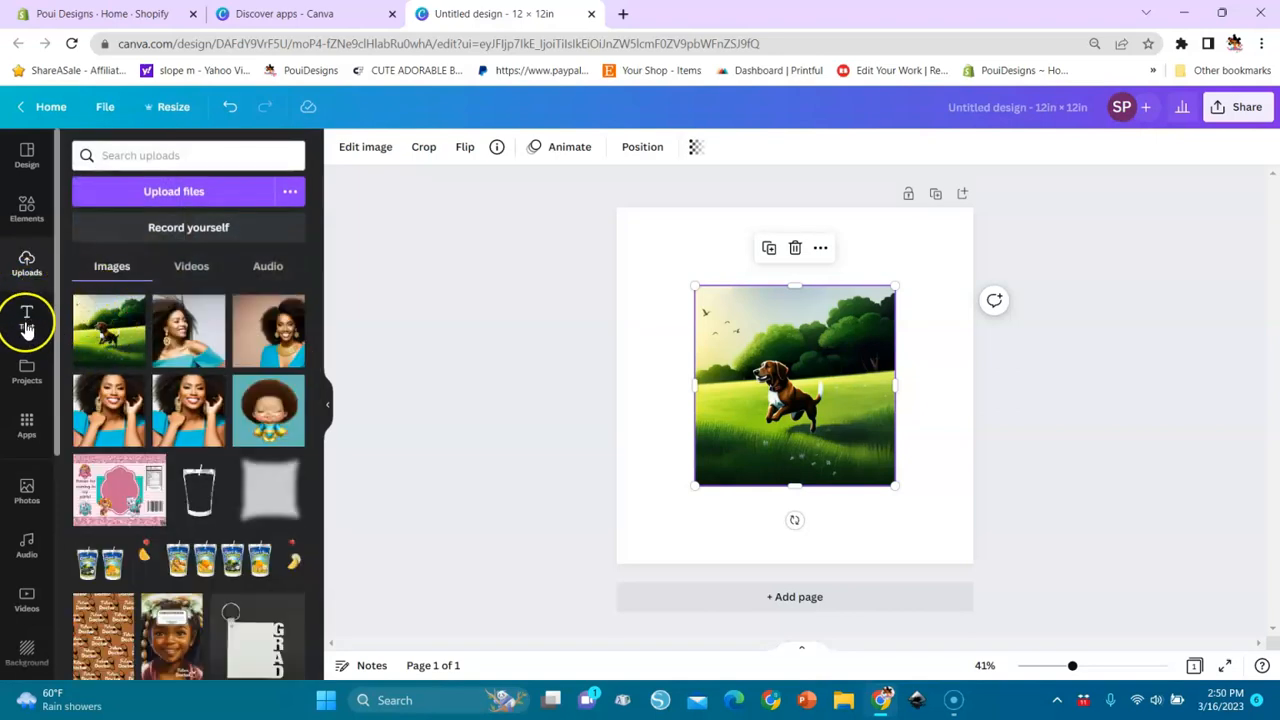
pyautogui.click(26, 432)
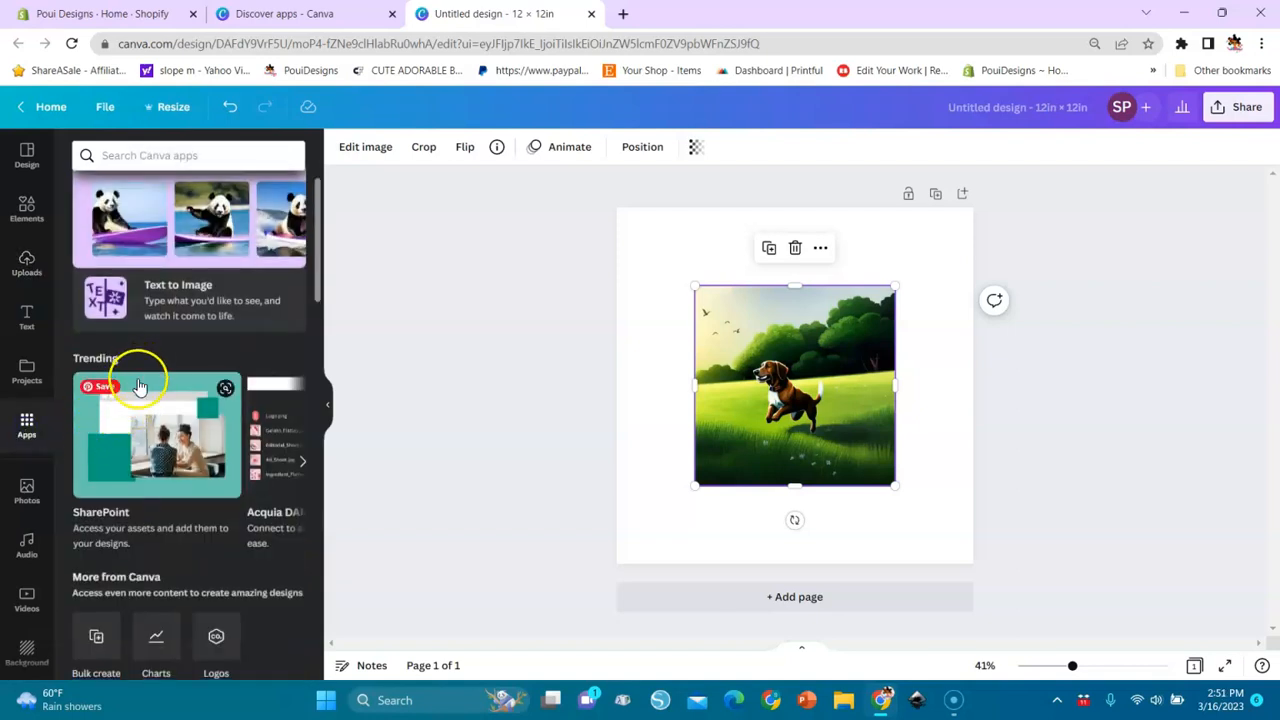
pyautogui.moveTo(319, 278); pyautogui.dragTo(732, 415)
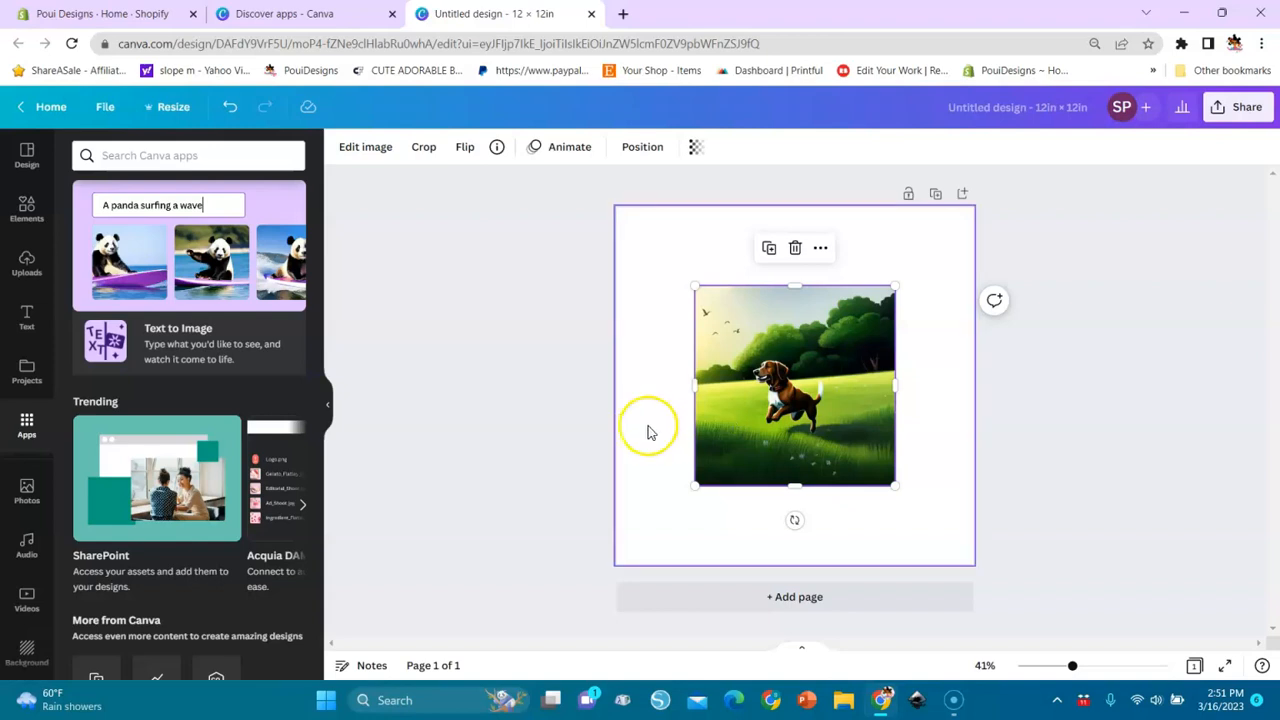
pyautogui.click(106, 341)
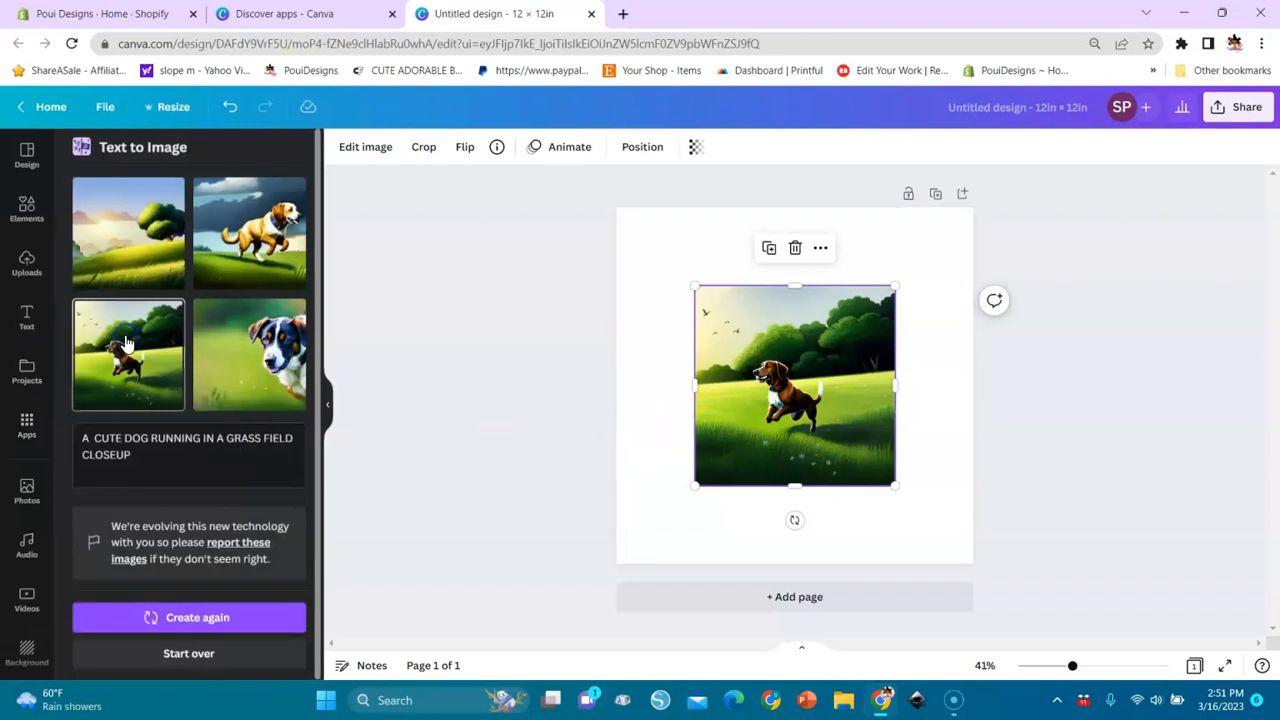
# Set the placed dog image as the page background and deselect it.
pyautogui.rightClick(798, 358)
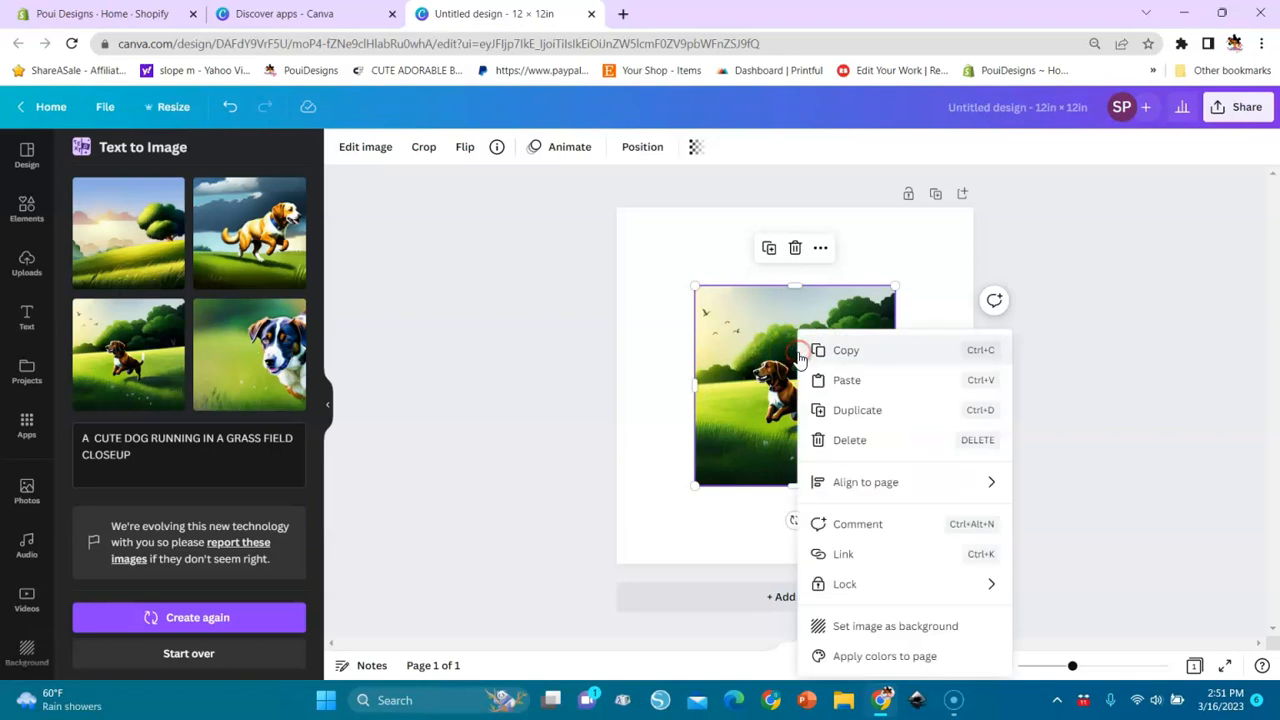
pyautogui.click(833, 630)
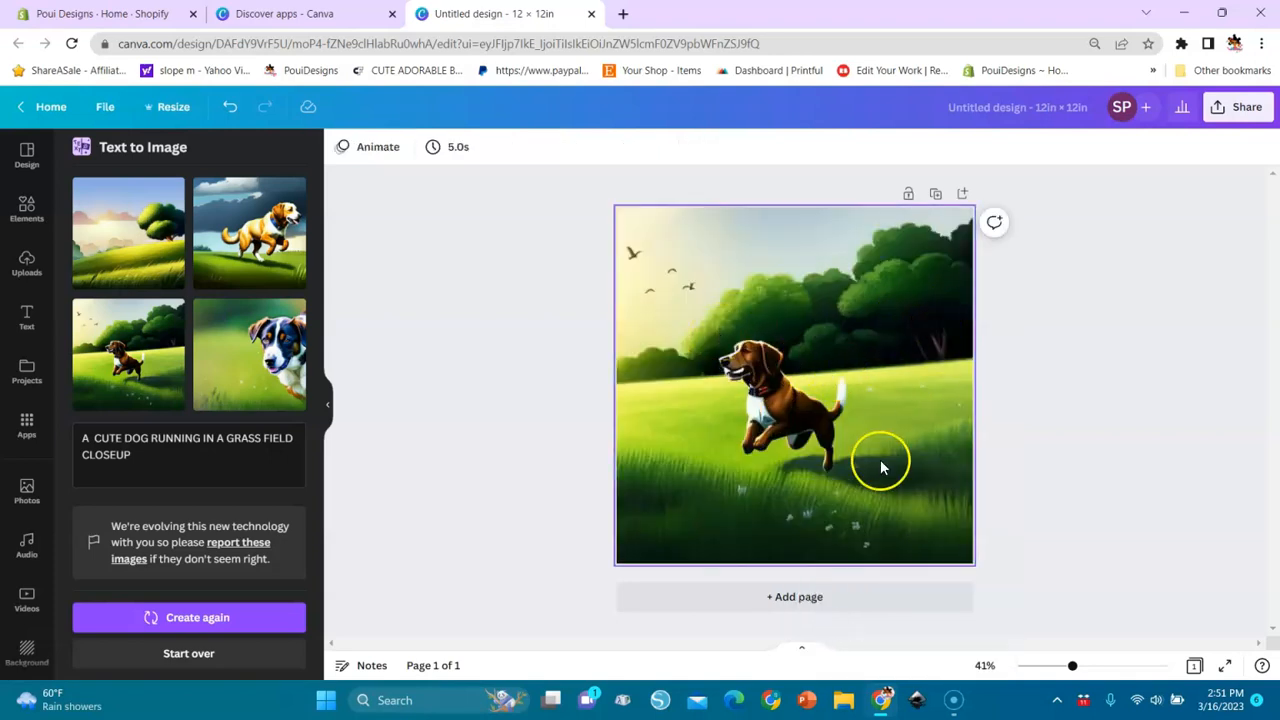
pyautogui.click(546, 385)
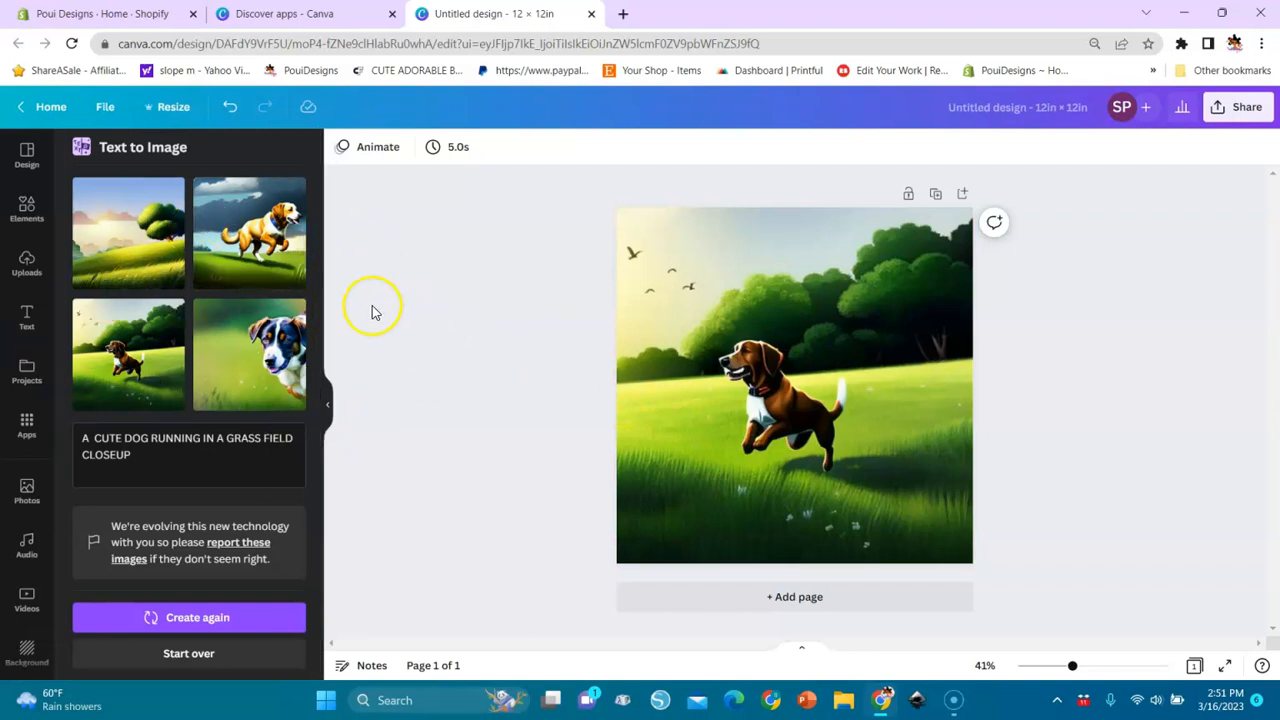
# Add a second page and enter the new image prompt "A BEAUTIFUL lady with a baby boy ,smiling,hyper detailed, 8k,curly hair".
pyautogui.click(801, 598)
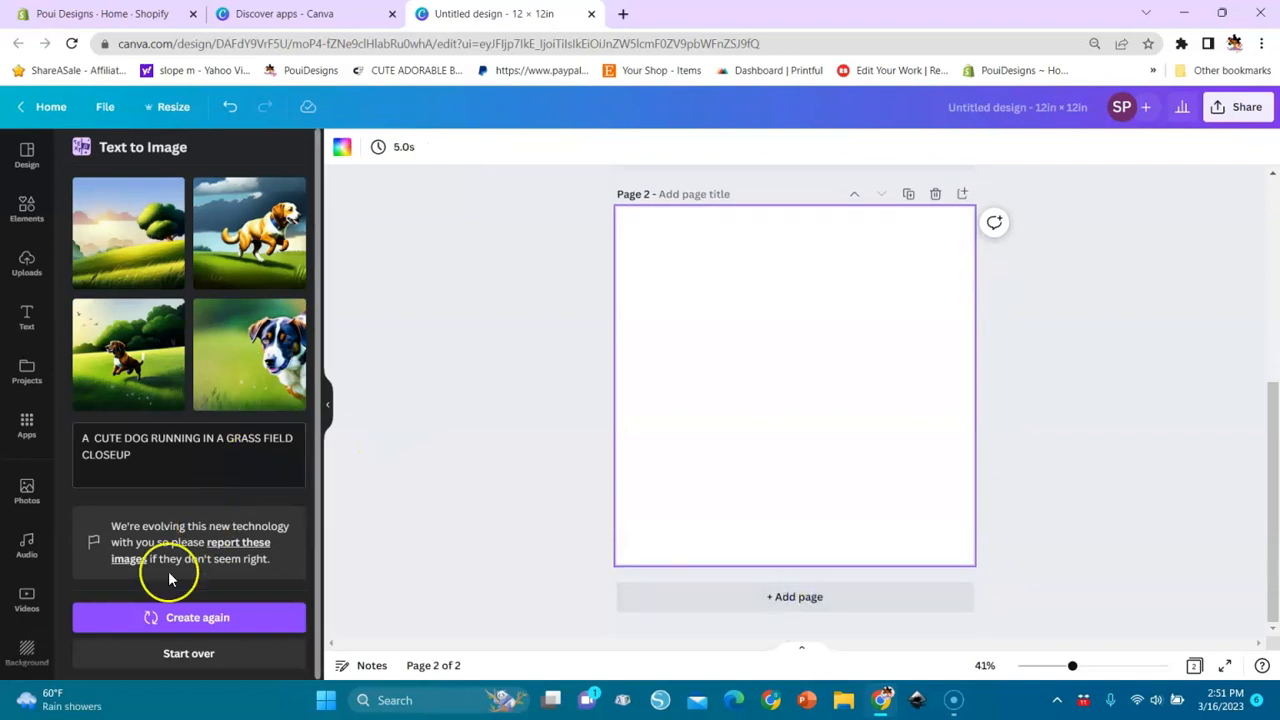
pyautogui.click(171, 653)
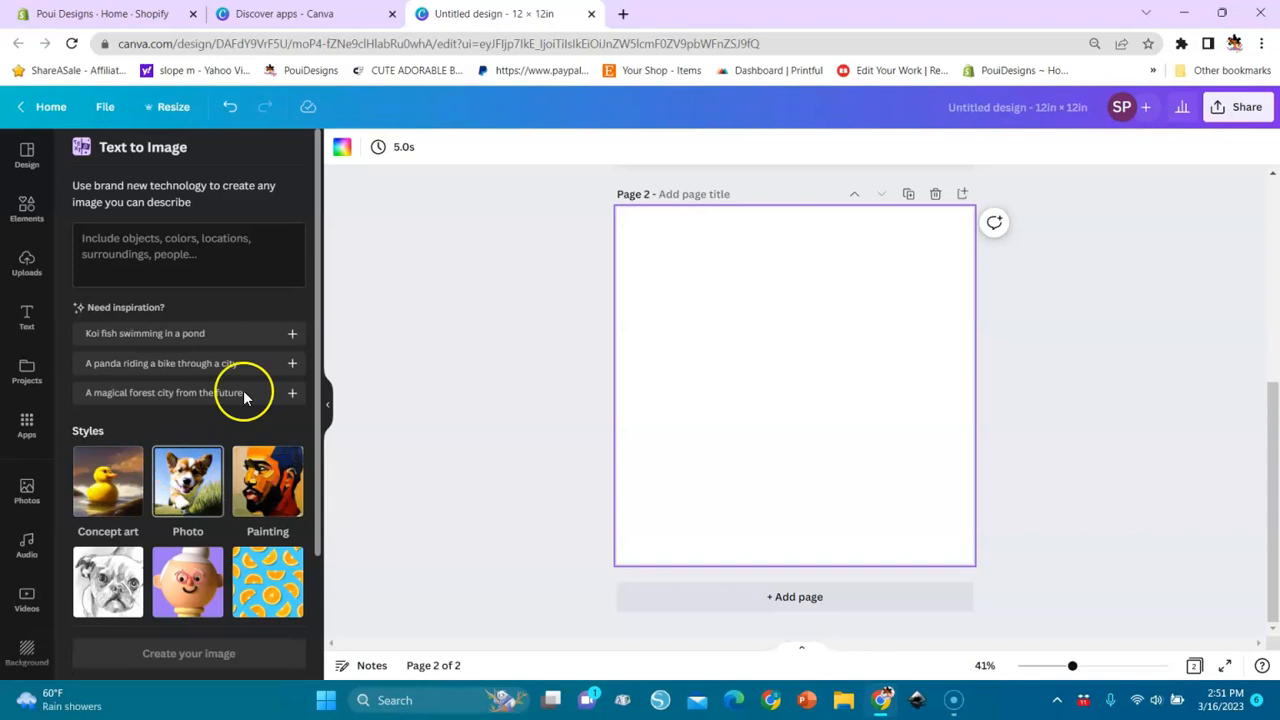
pyautogui.click(205, 245)
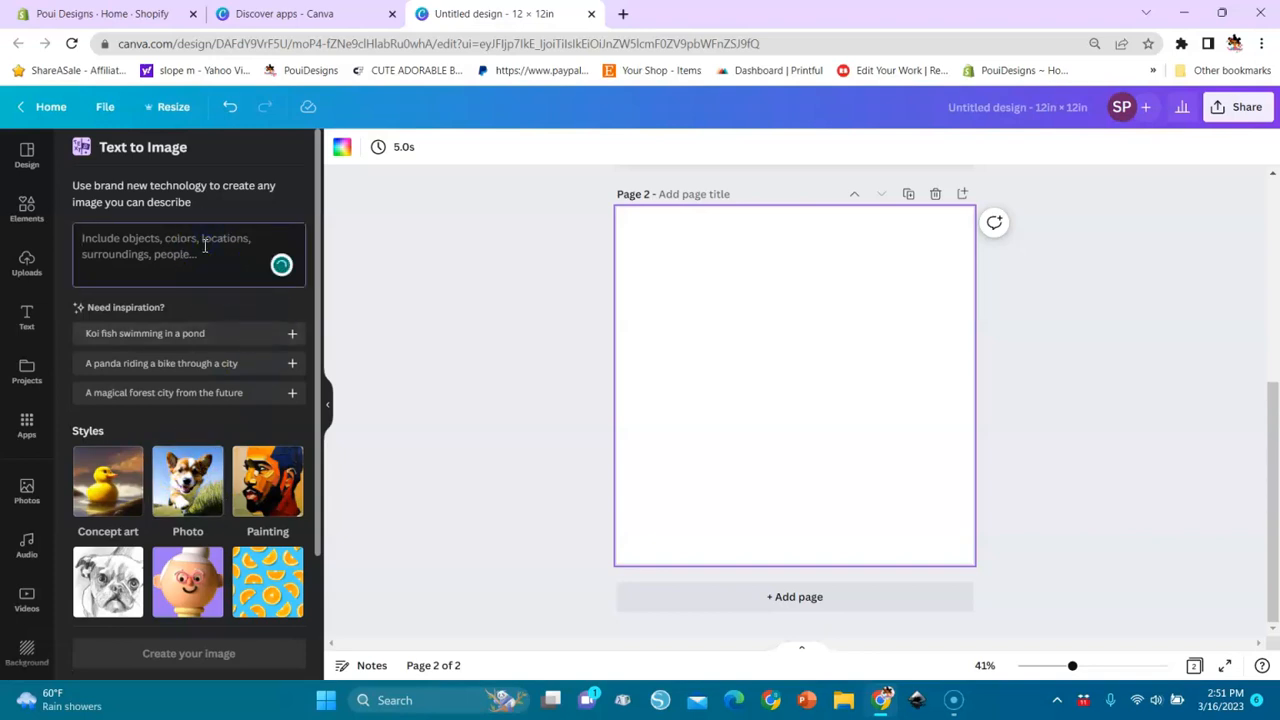
pyautogui.write('A BEAUTIFU')
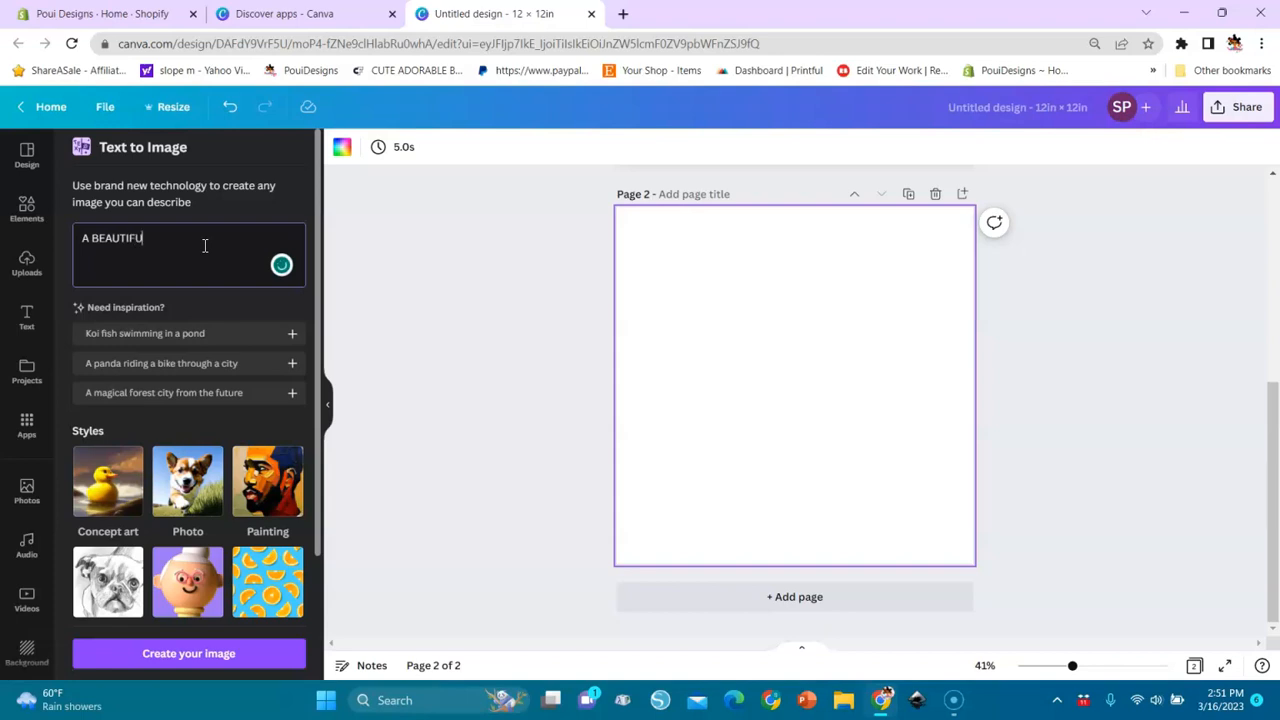
pyautogui.write('L lady wi')
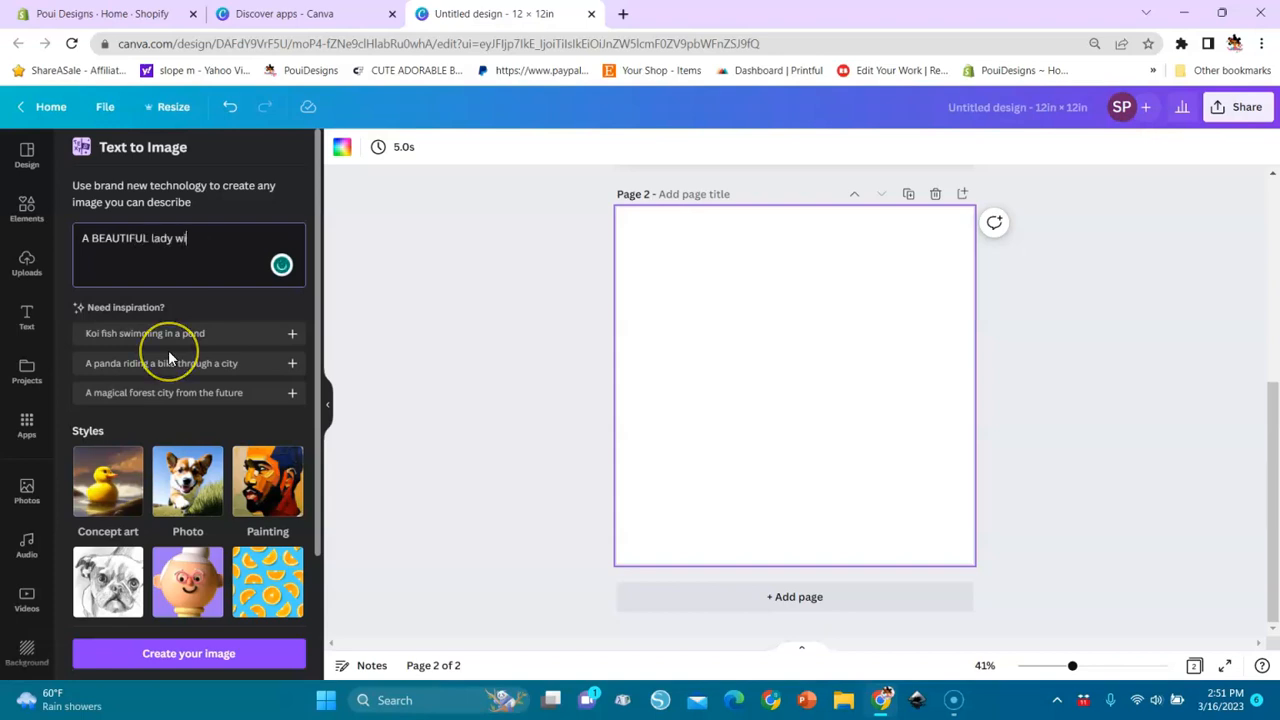
pyautogui.write('th a baby boy ,smili')
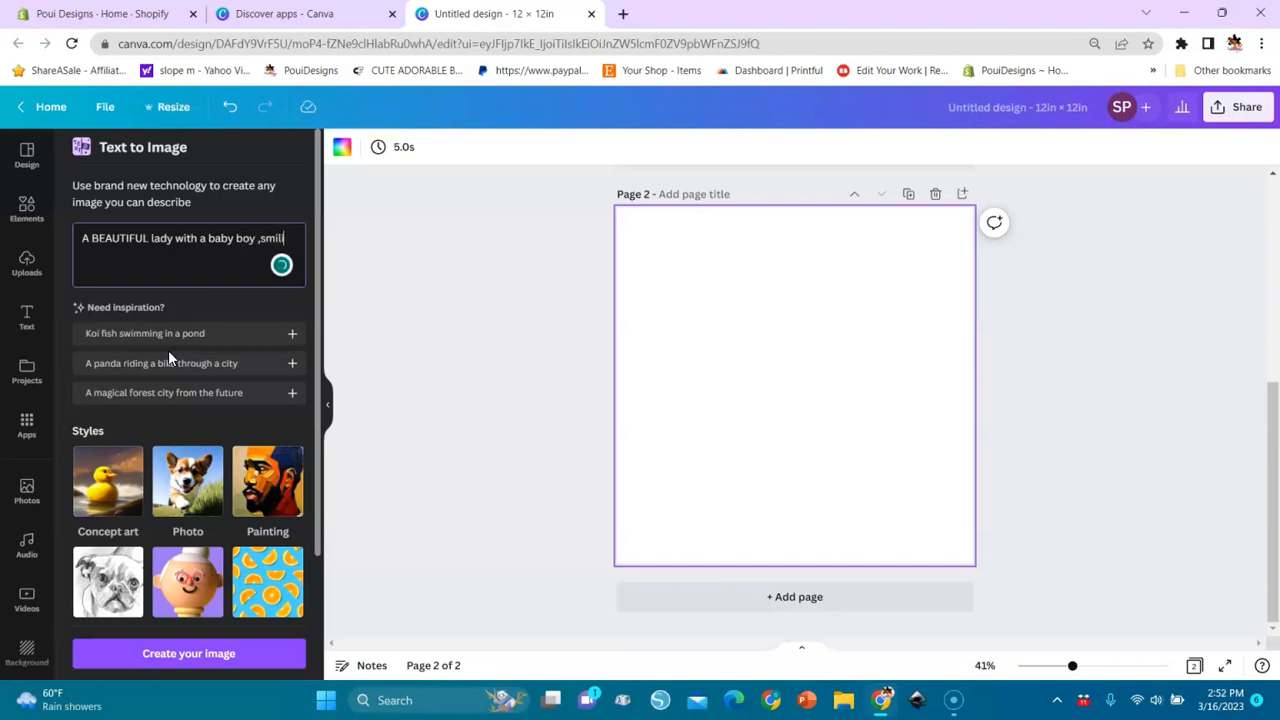
pyautogui.write('ng.hy')
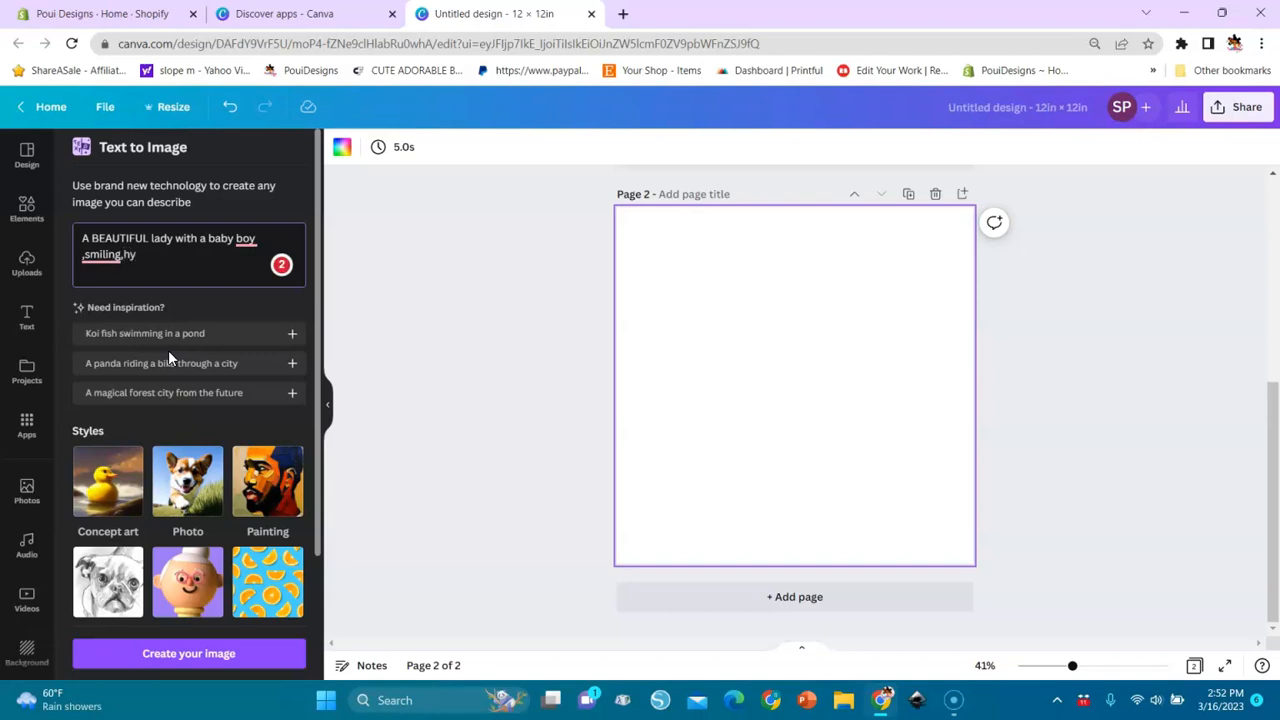
pyautogui.write('per detailed,')
pyautogui.write('8k')
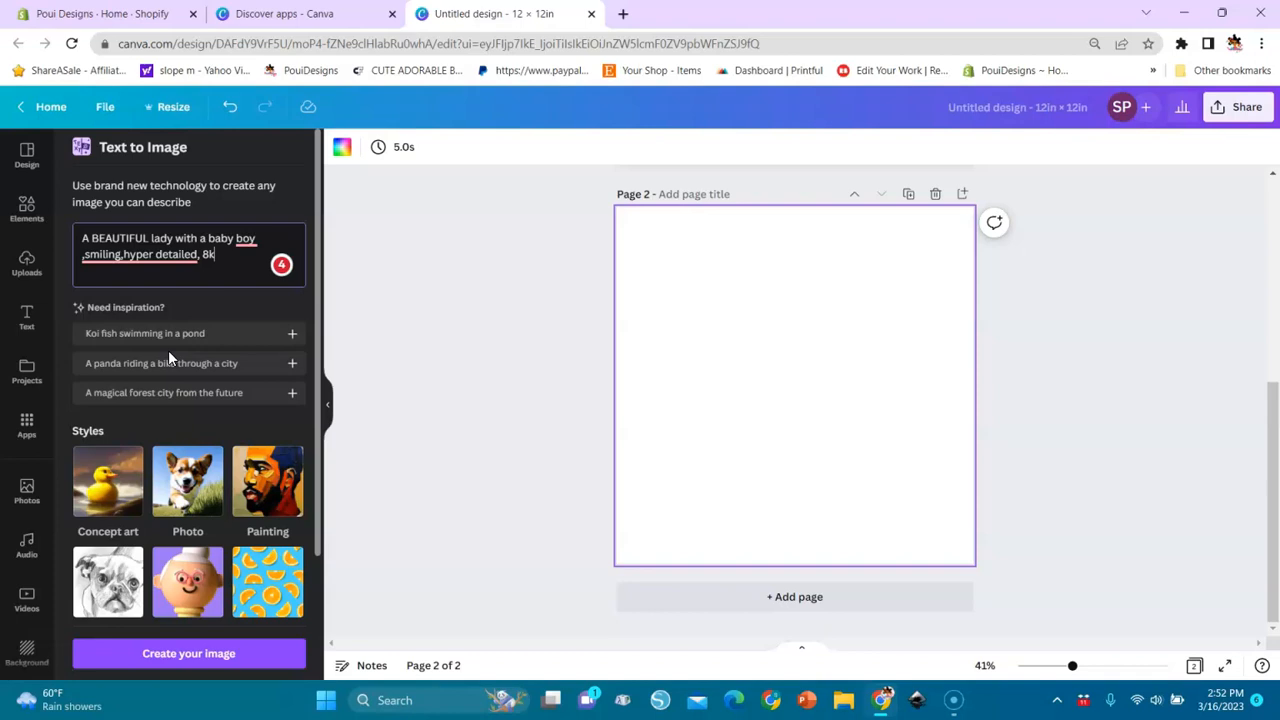
pyautogui.write(',curly hair')
# Choose the Photo style and the square aspect ratio, and generate images from the lady and baby prompt.
pyautogui.click(198, 492)
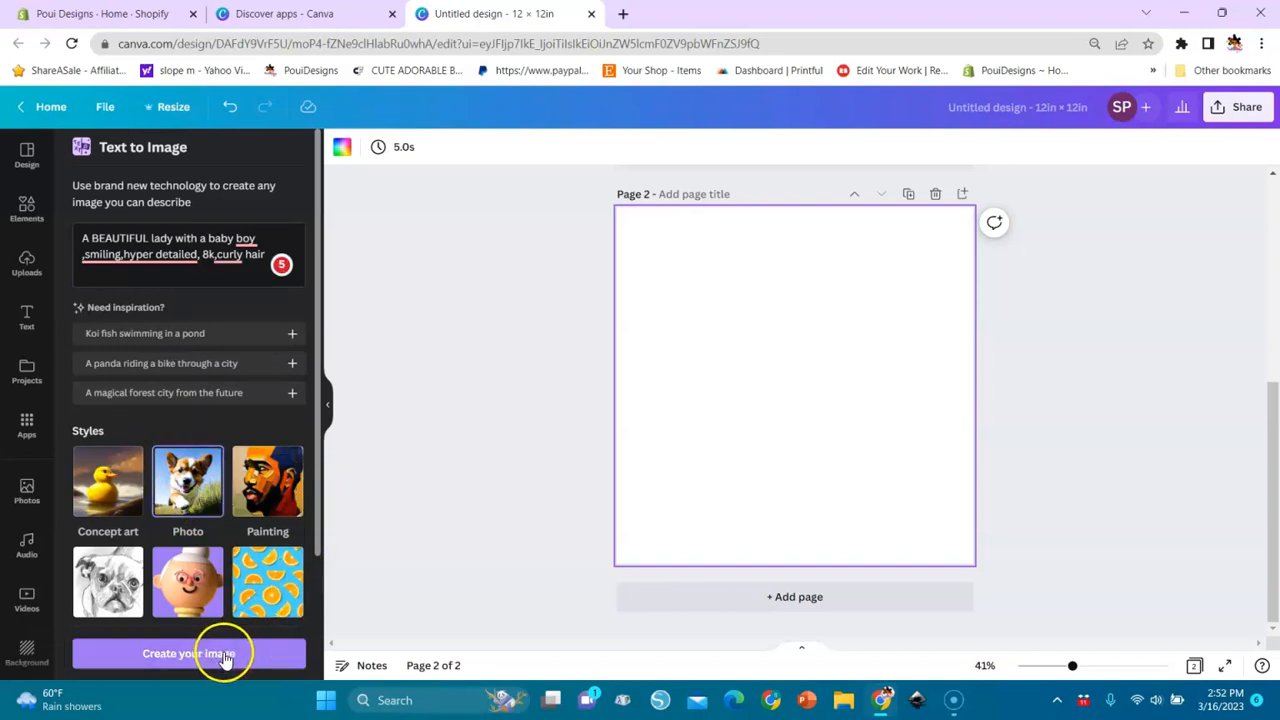
pyautogui.moveTo(319, 530); pyautogui.dragTo(315, 648)
pyautogui.click(106, 574)
pyautogui.click(171, 653)
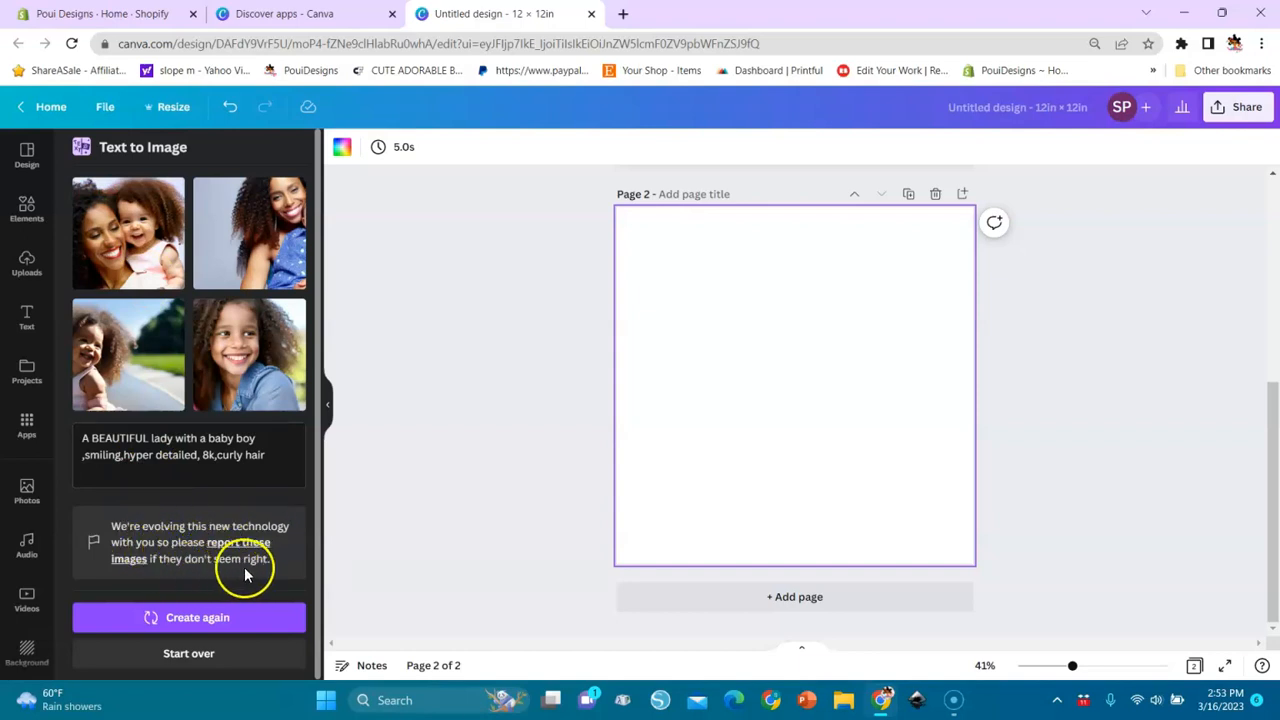
# Place the generated image of the woman cheek to cheek with the baby on page 2 and add a third page.
pyautogui.click(143, 253)
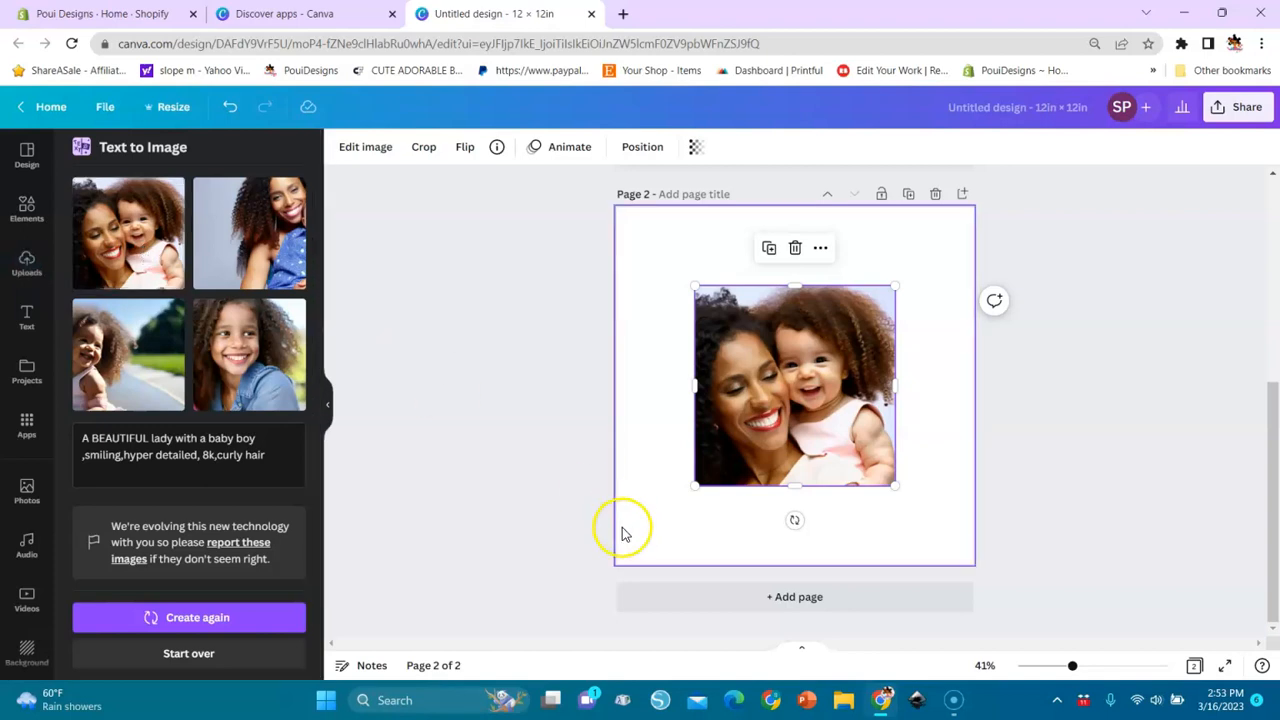
pyautogui.click(720, 597)
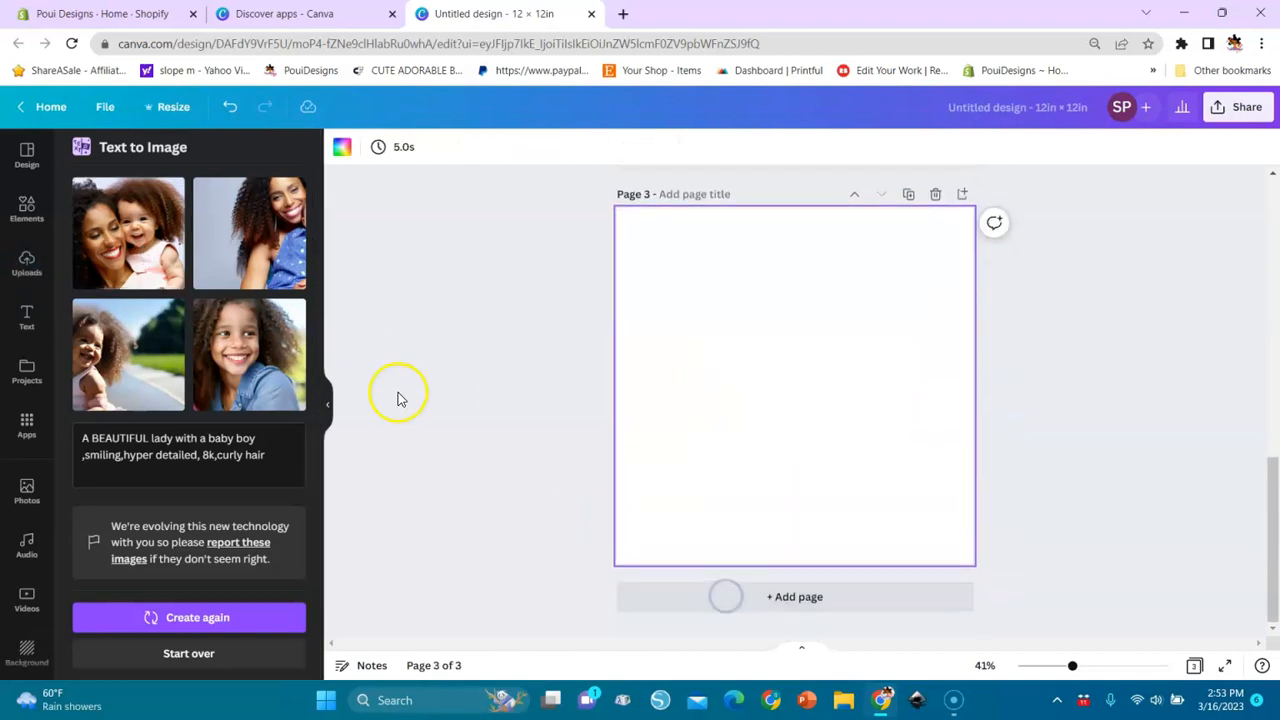
# Try the generated image of the smiling child in a blue jacket on page 3 and delete it.
pyautogui.click(229, 352)
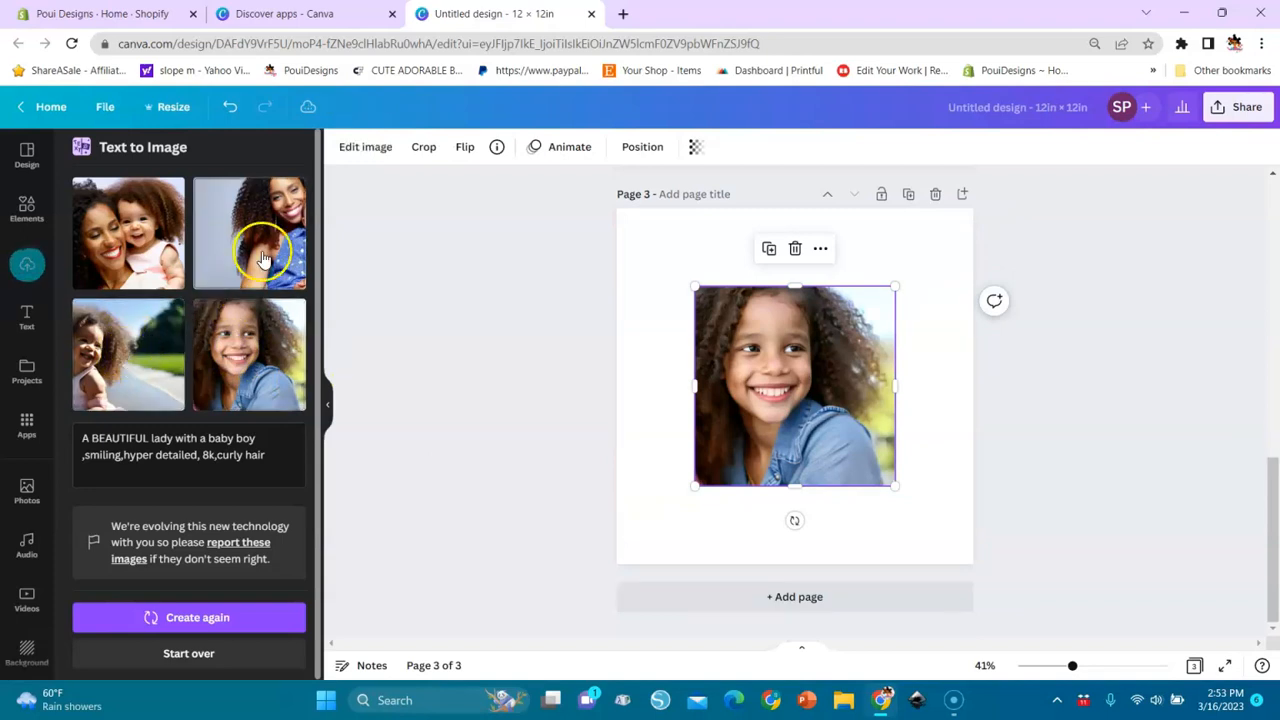
pyautogui.click(796, 249)
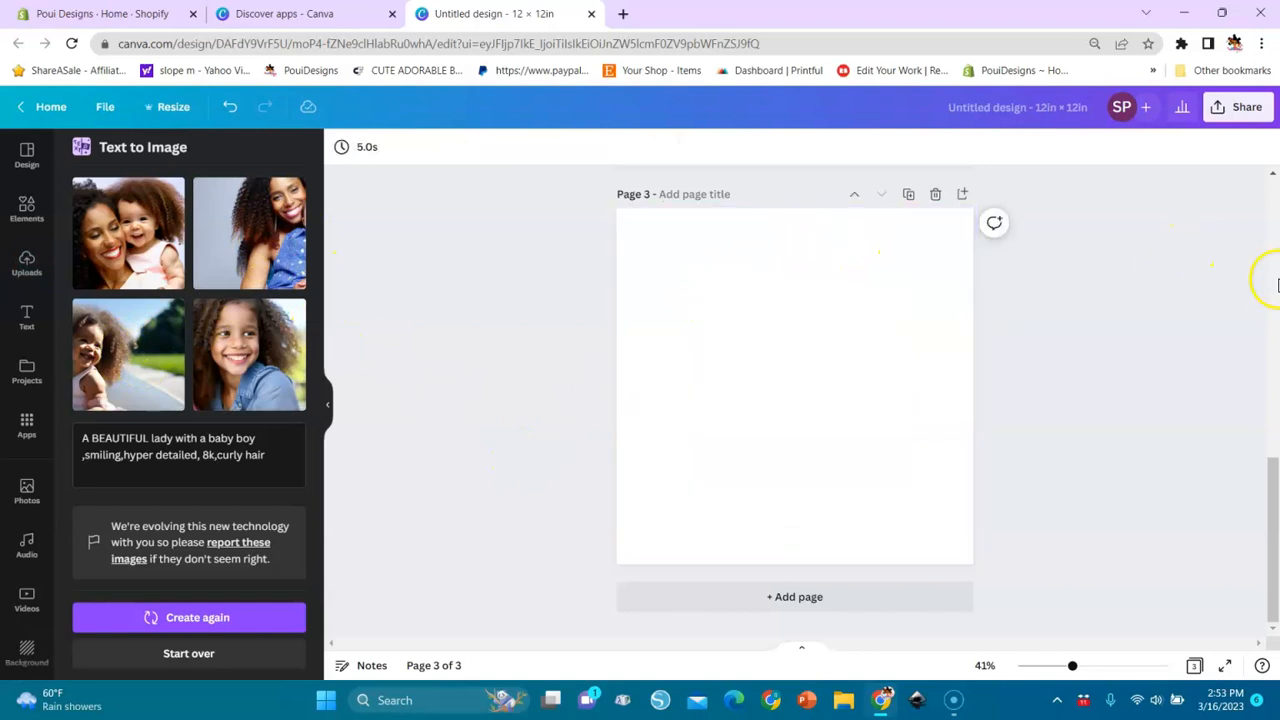
pyautogui.click(1274, 296)
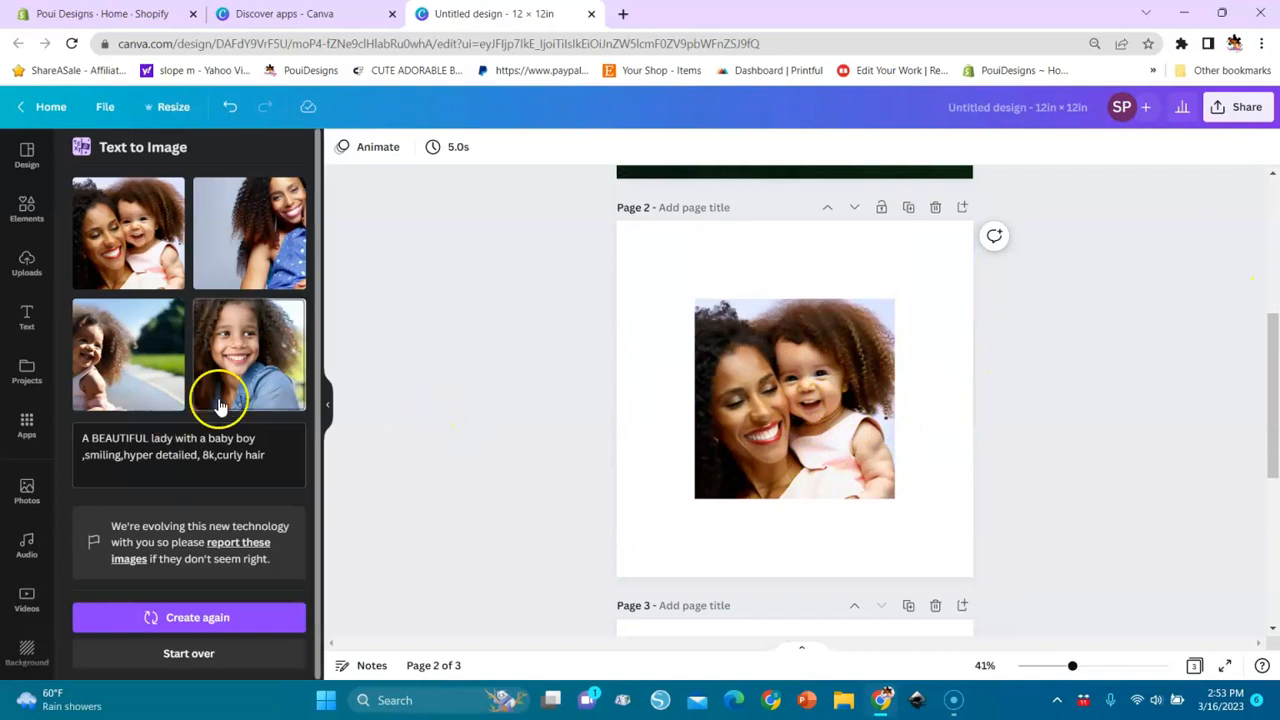
# Generate Painting style images from the prompt "a parrot" and add the blue and red parrot on a wooden post to page 3.
pyautogui.click(178, 652)
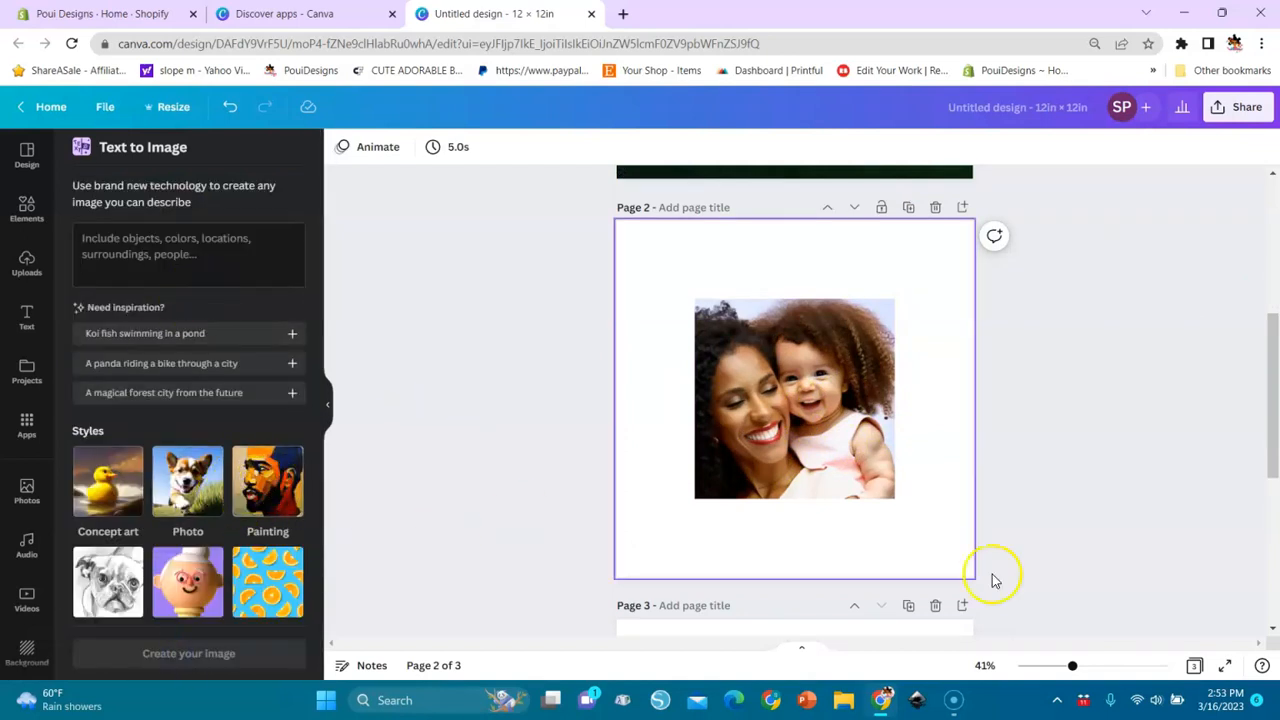
pyautogui.click(1268, 598)
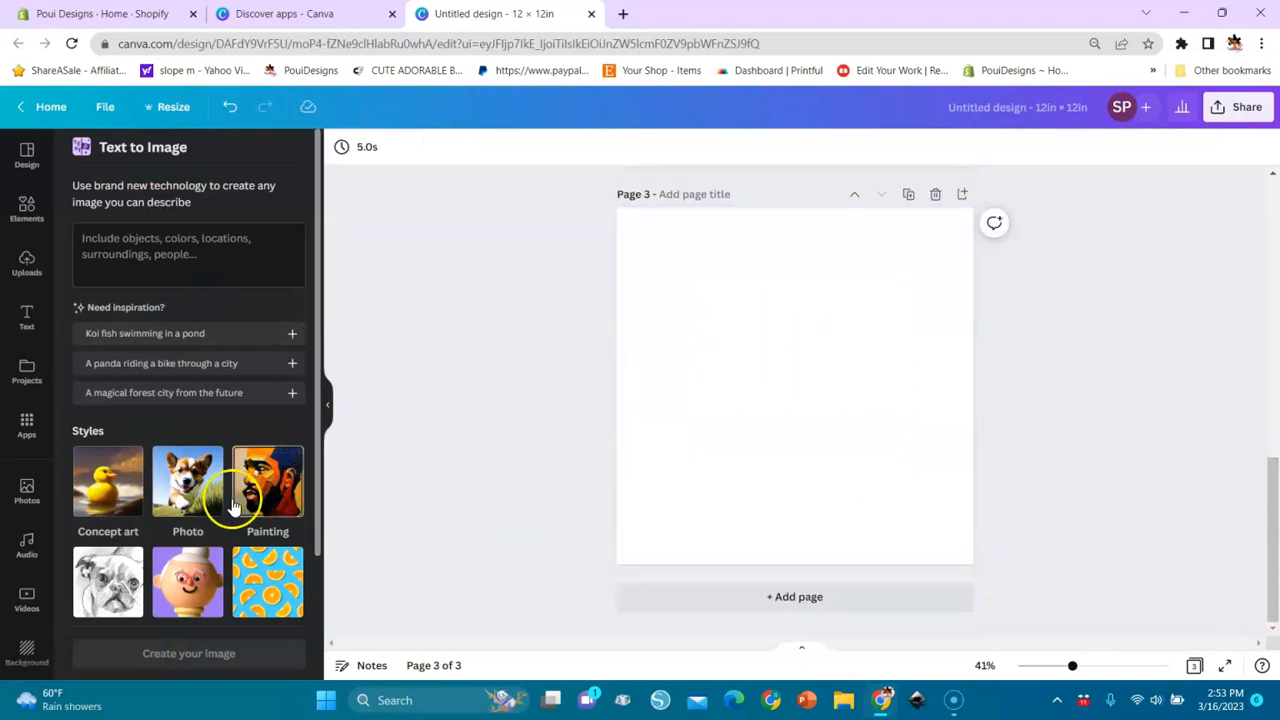
pyautogui.click(175, 248)
pyautogui.write('a parrot')
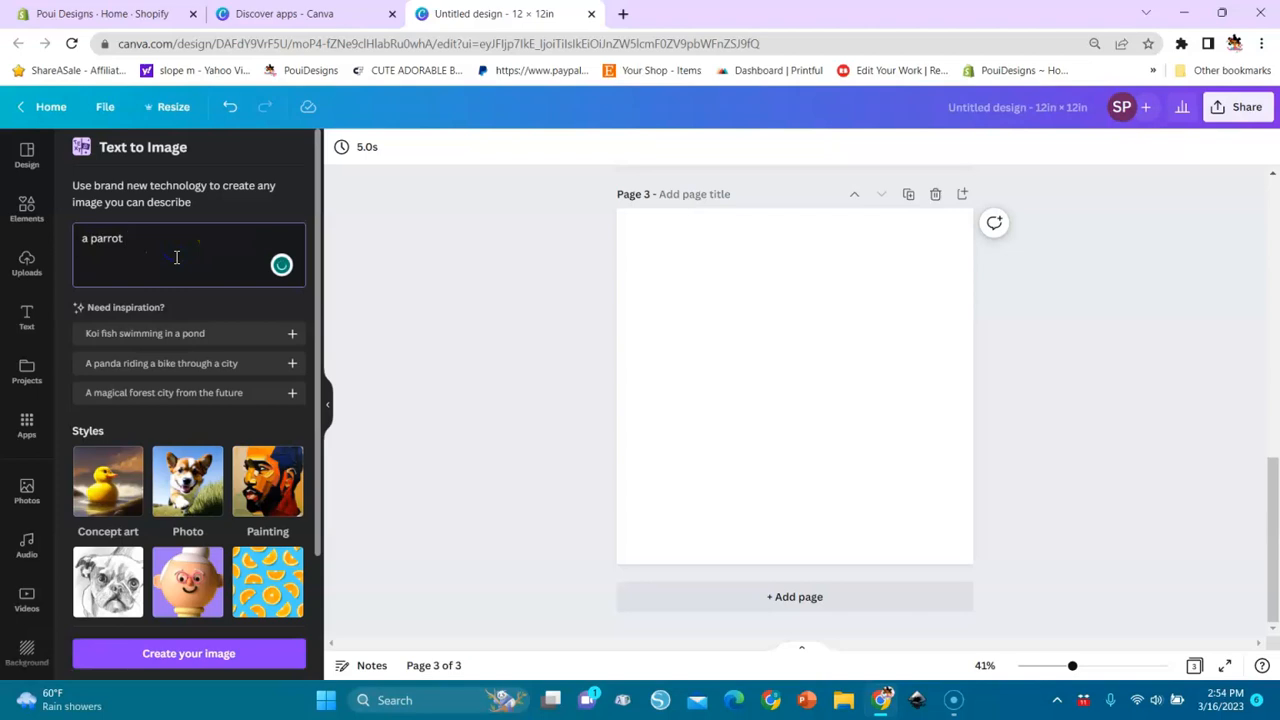
pyautogui.click(265, 481)
pyautogui.click(177, 653)
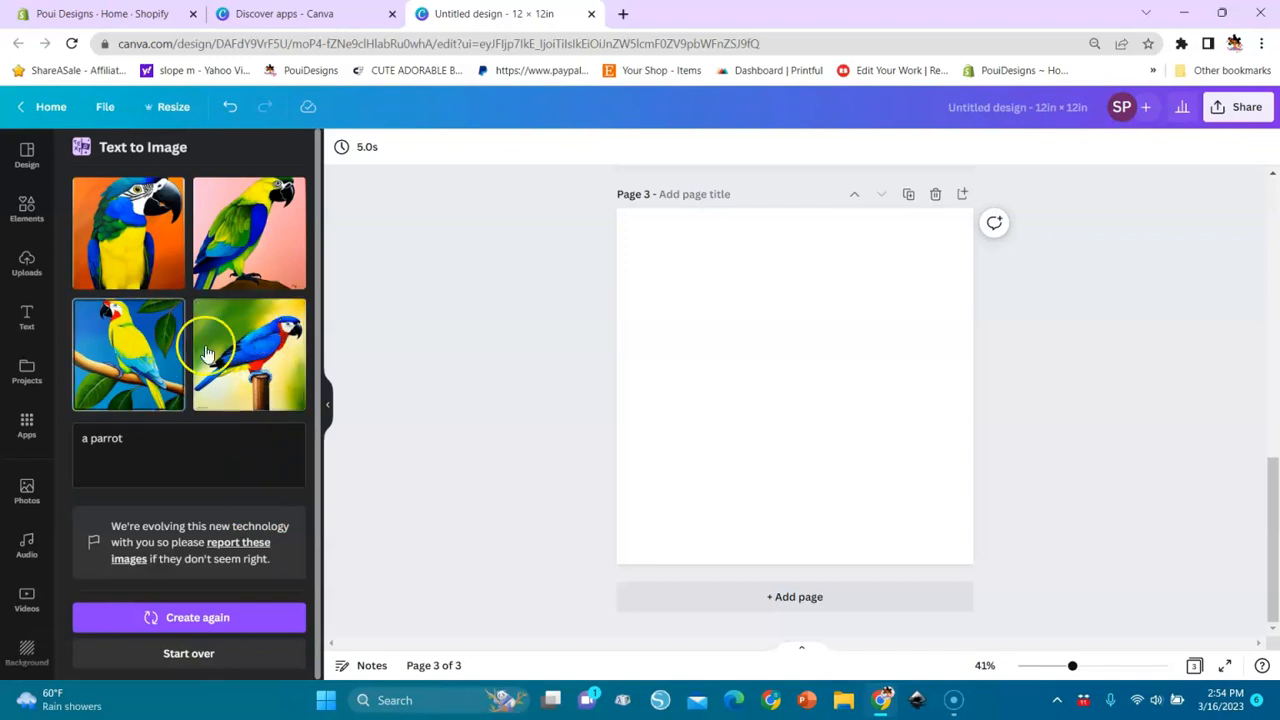
pyautogui.click(251, 358)
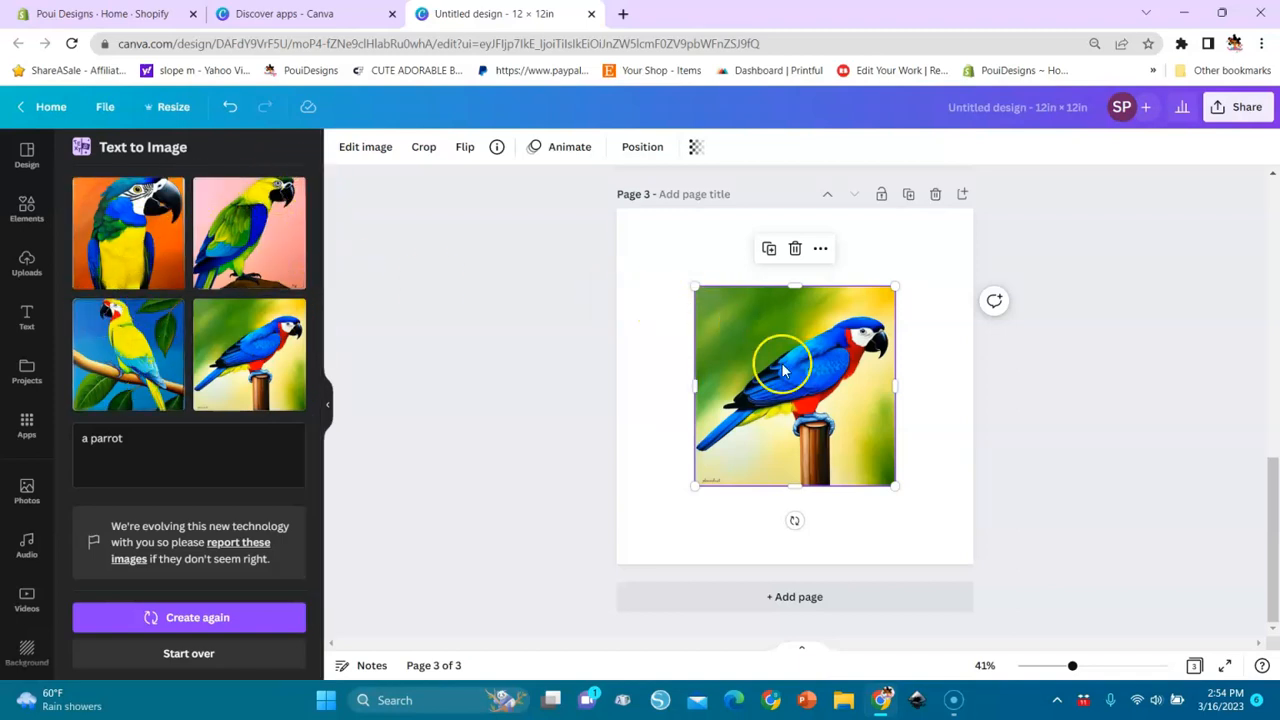
# Remove the background of the placed parrot image and move the image up on the page.
pyautogui.click(366, 148)
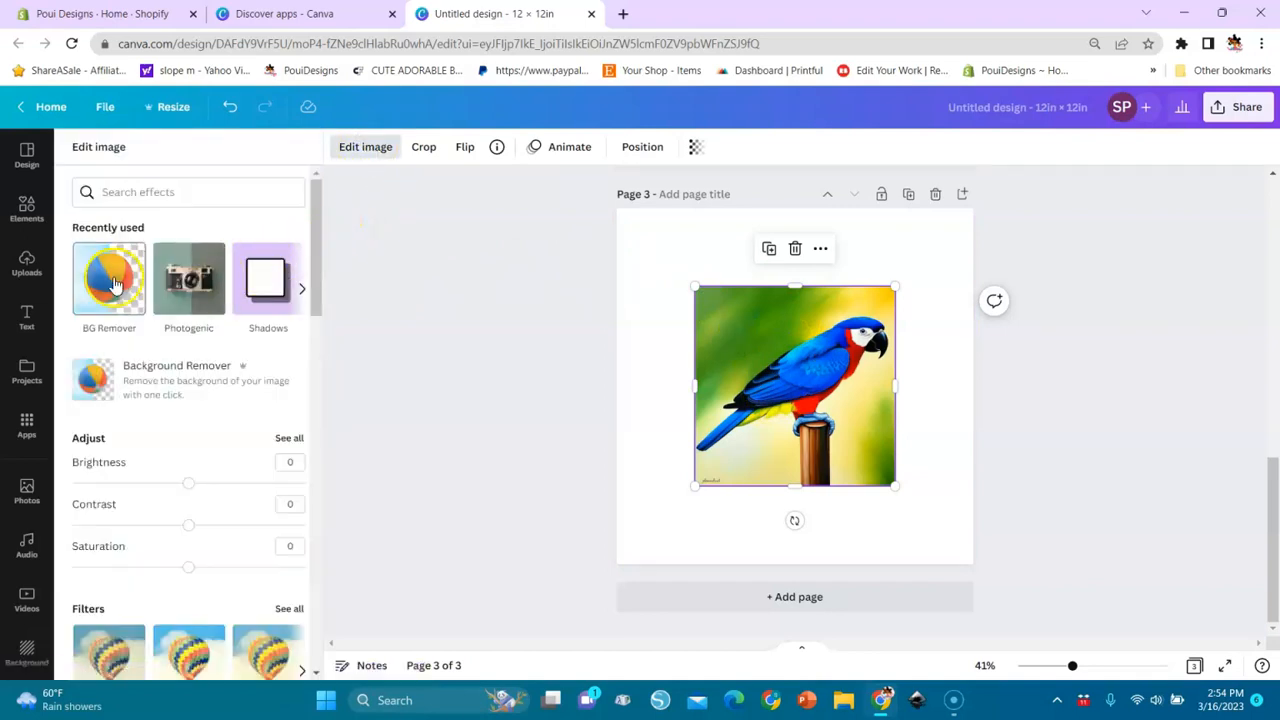
pyautogui.click(113, 281)
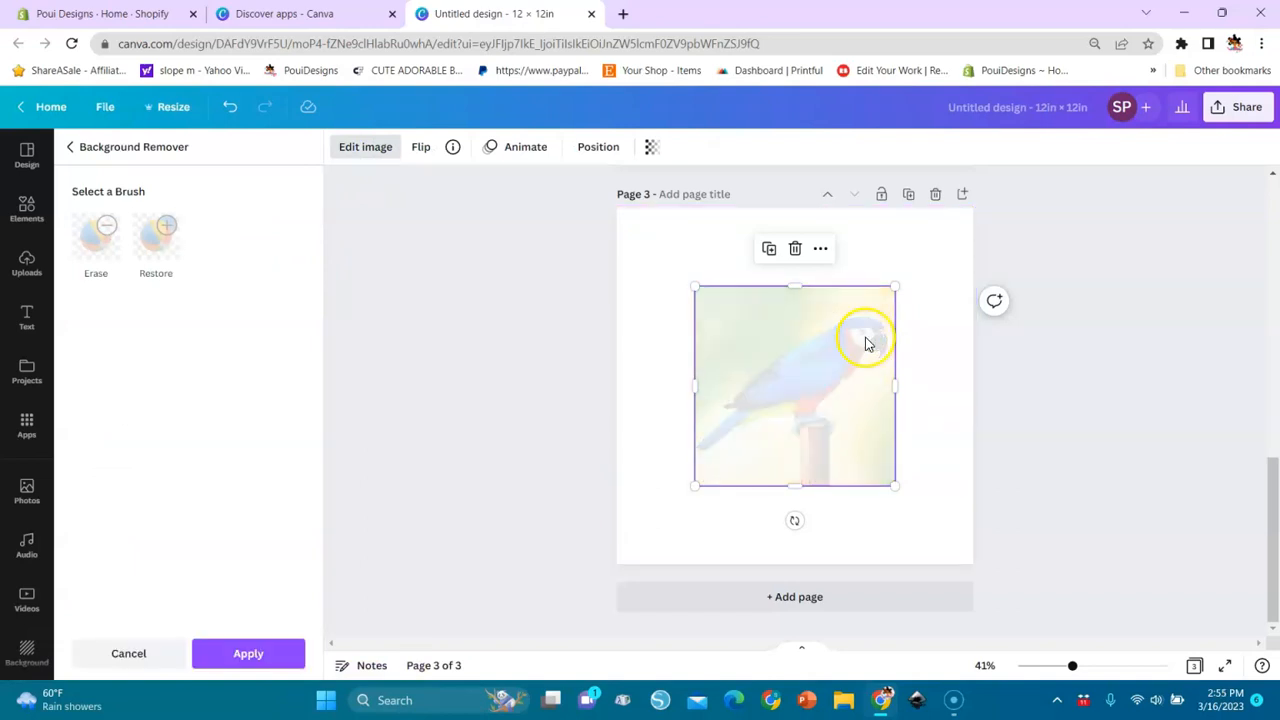
pyautogui.moveTo(828, 380); pyautogui.dragTo(813, 338)
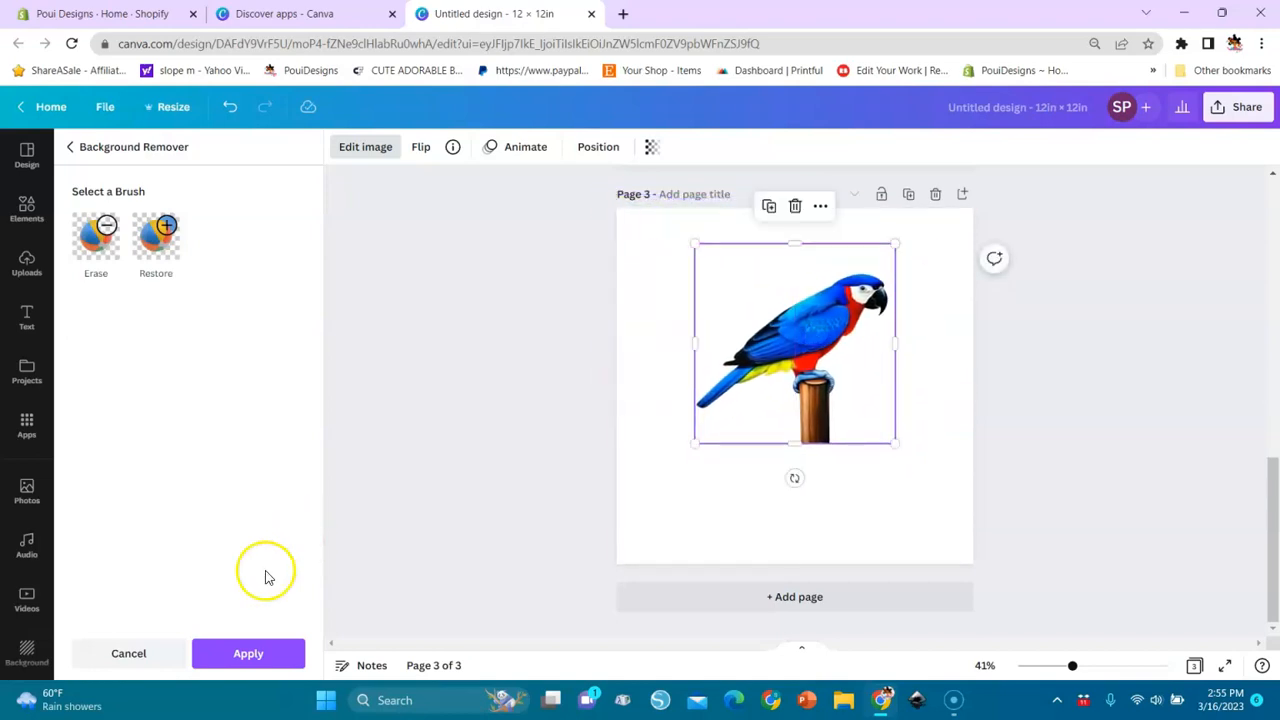
pyautogui.click(237, 656)
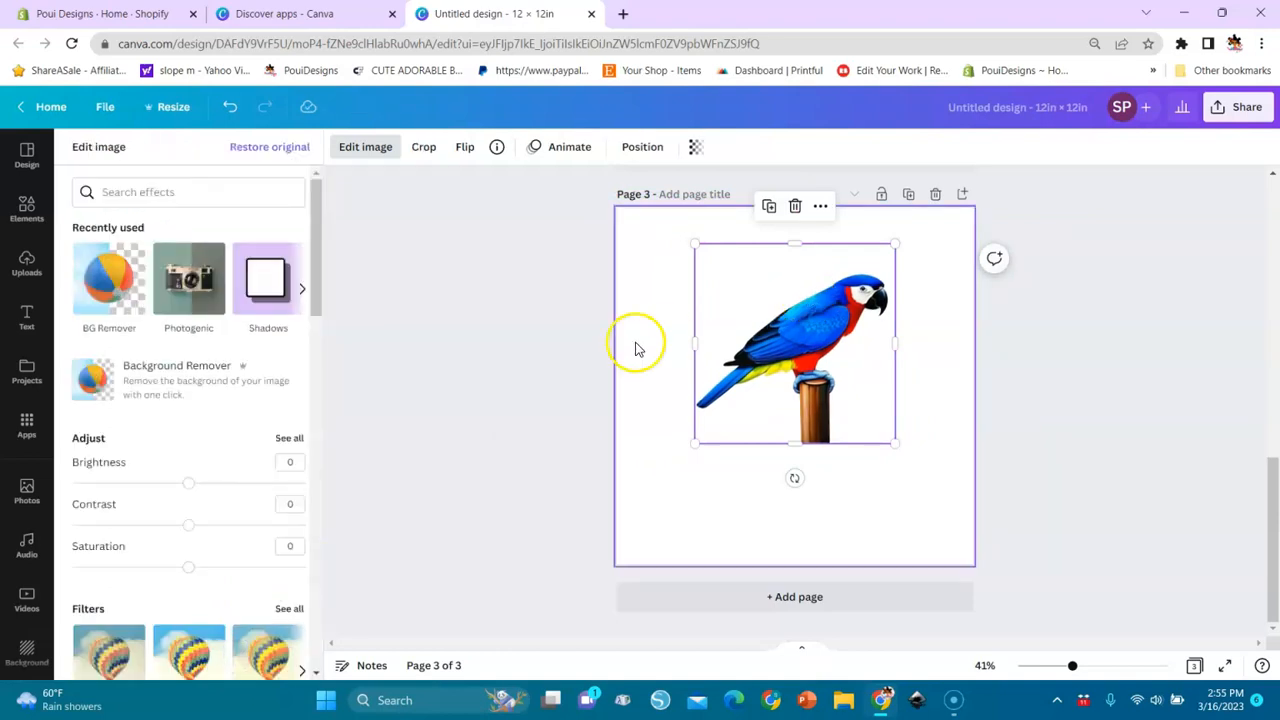
# Apply the Photogenic filter Fresco to the parrot image.
pyautogui.click(188, 280)
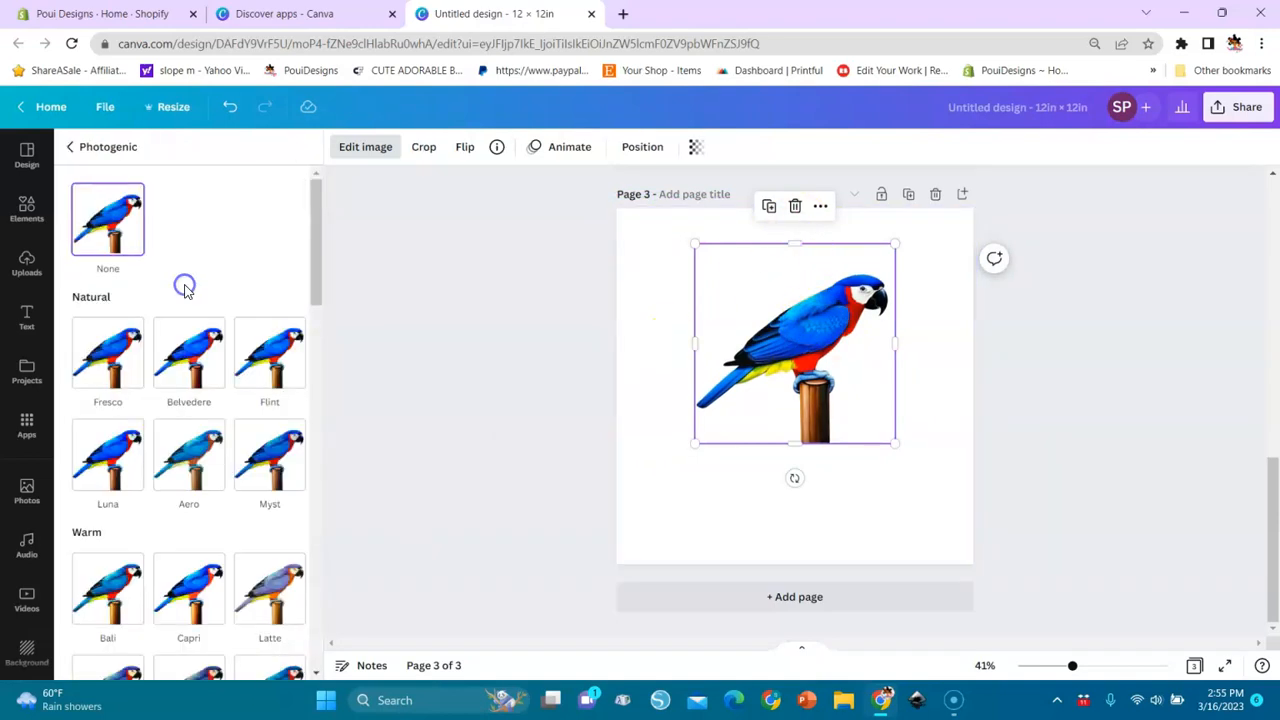
pyautogui.click(110, 350)
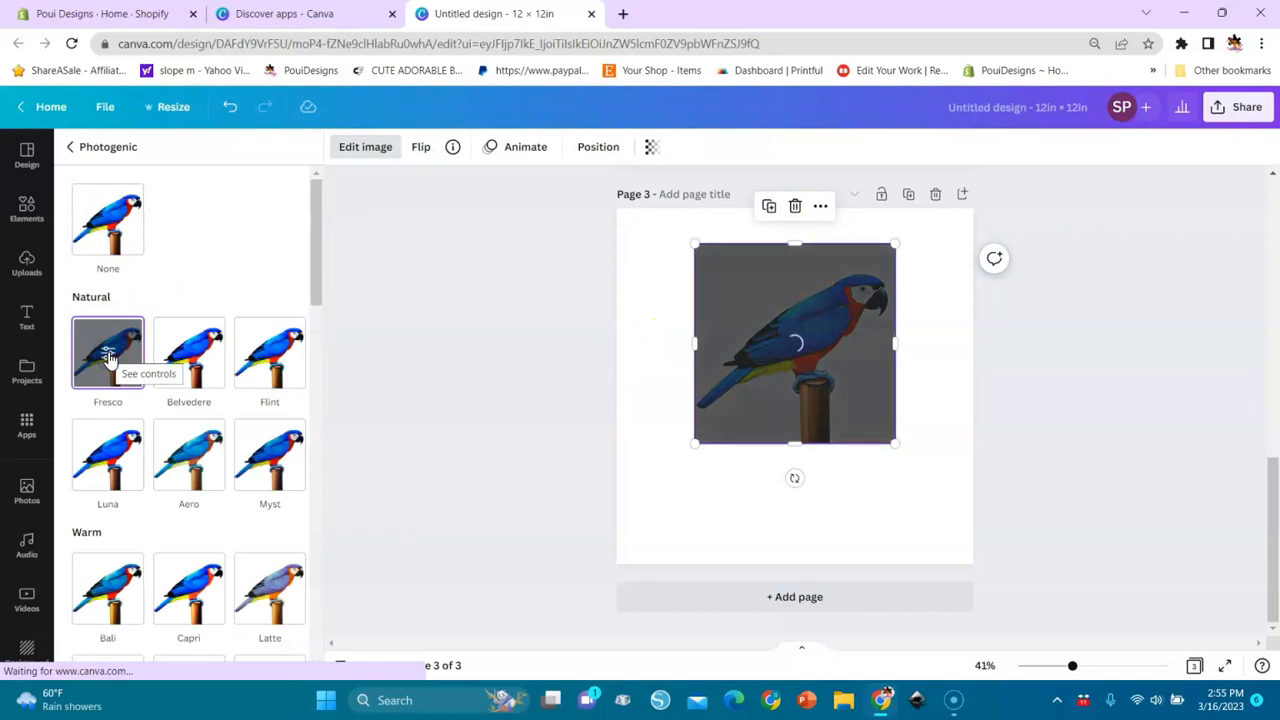
pyautogui.click(280, 656)
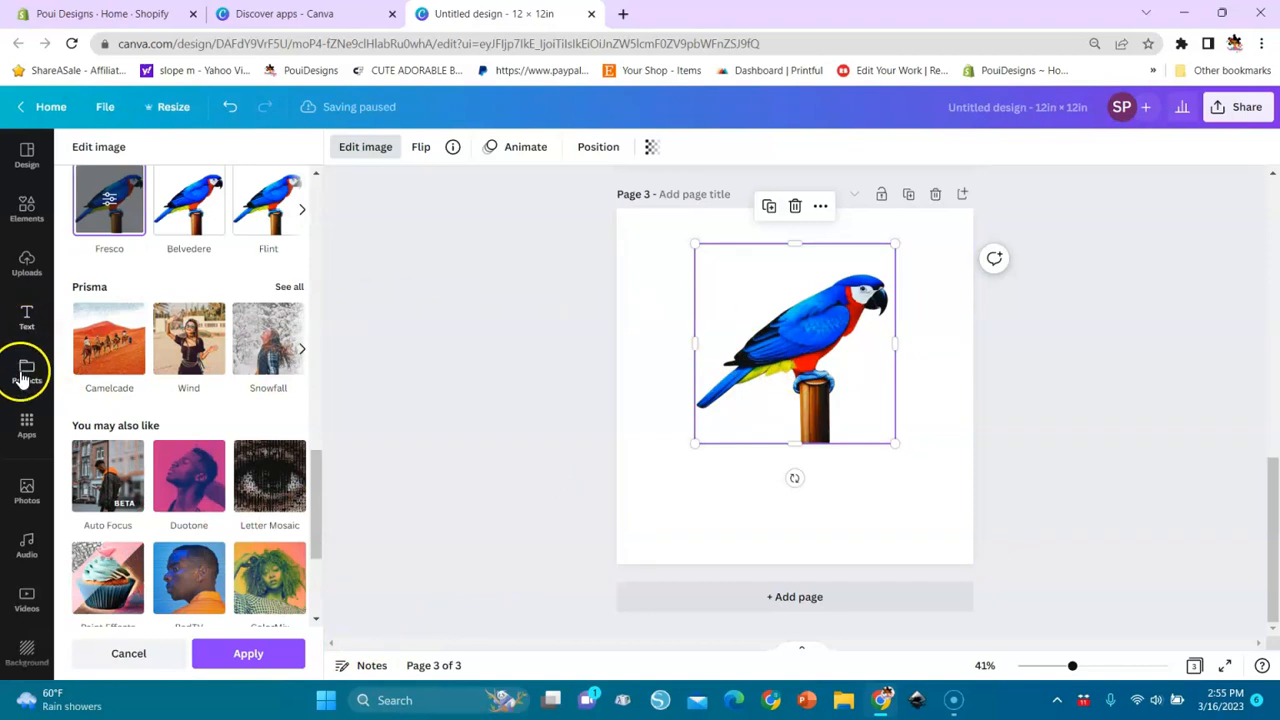
# Return to the Text to Image app and start over with an empty prompt.
pyautogui.click(26, 427)
pyautogui.click(26, 427)
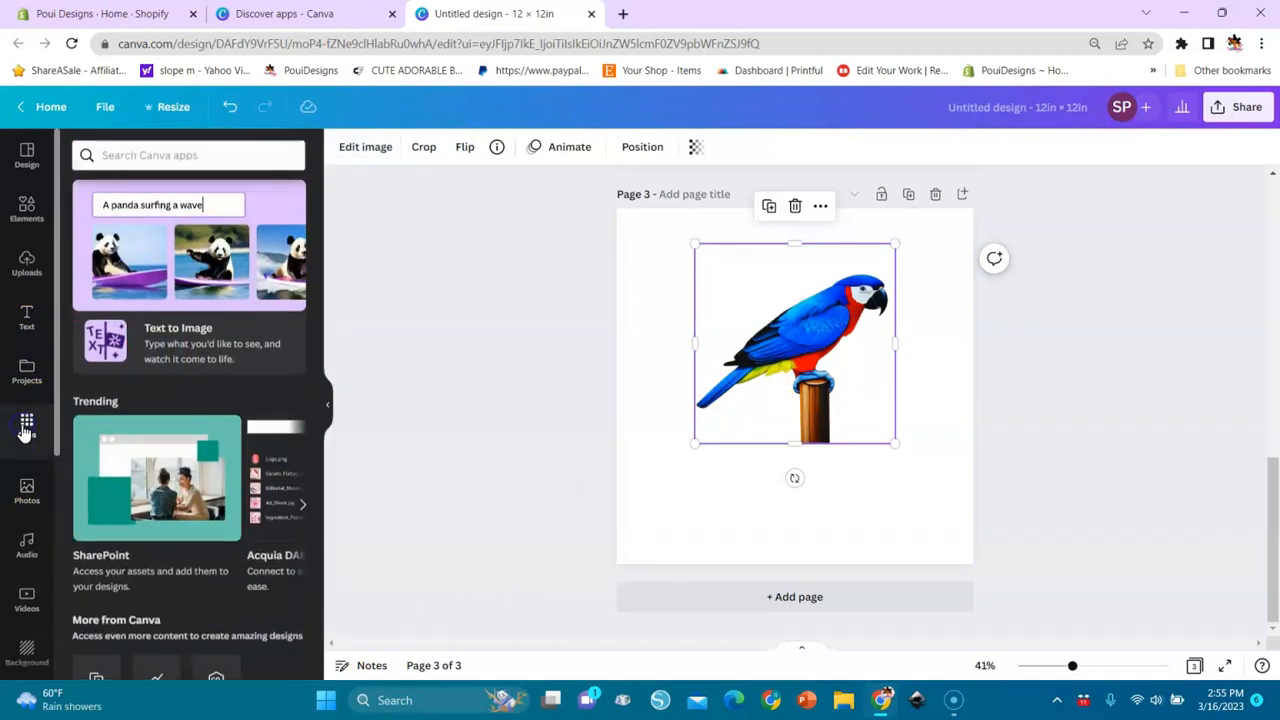
pyautogui.click(187, 245)
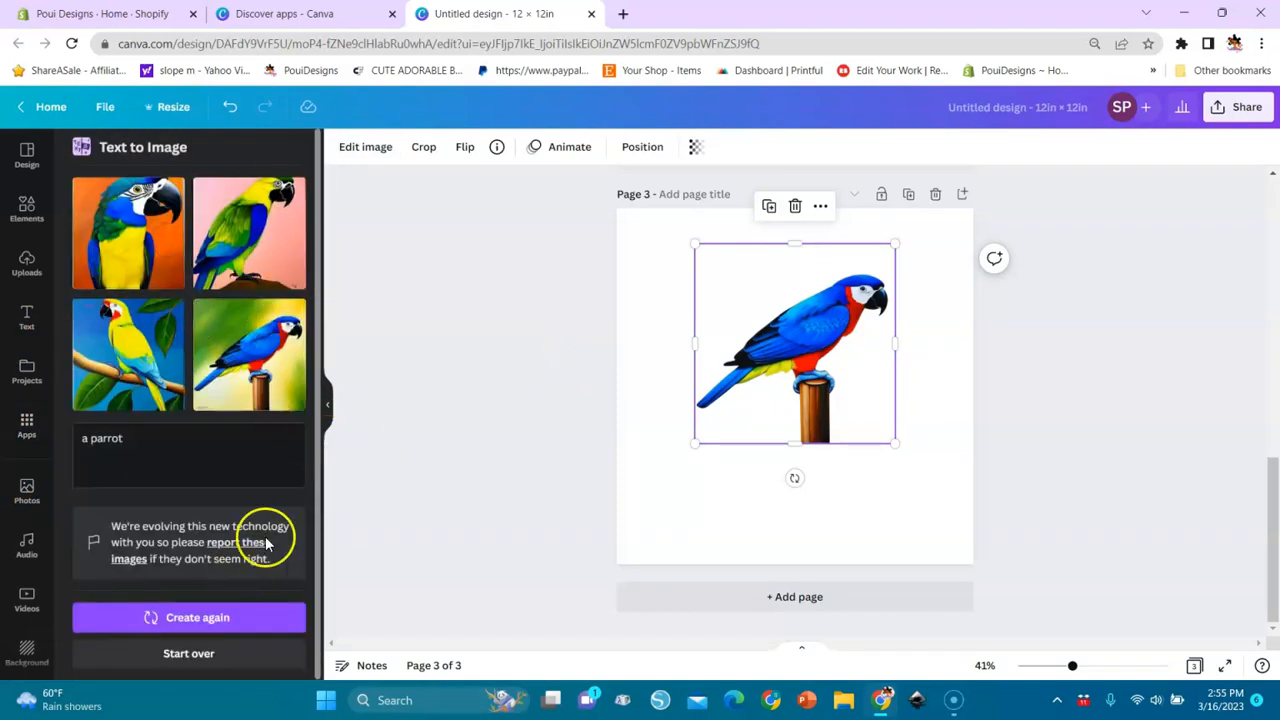
pyautogui.click(190, 653)
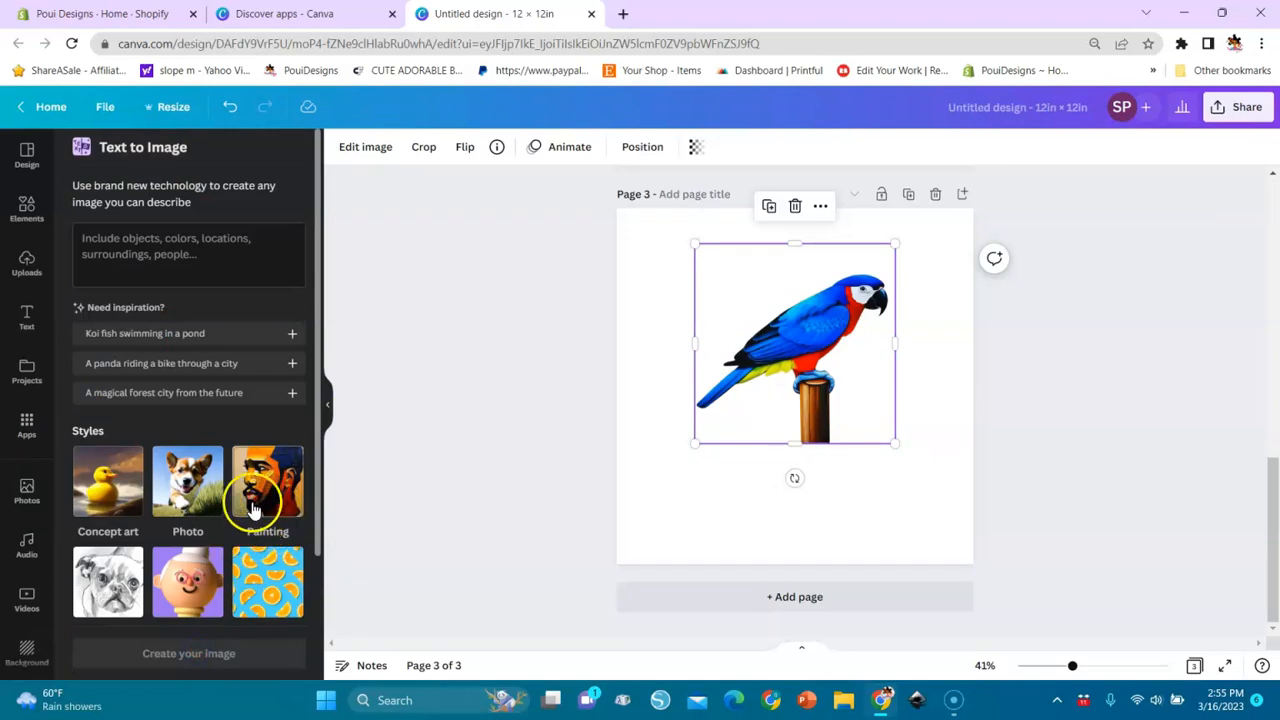
# Add a fourth page and generate Drawing style images from the prompt "a smiling baby boy drawing black and white ,hyper detailed".
pyautogui.scroll(-2, 316, 513)
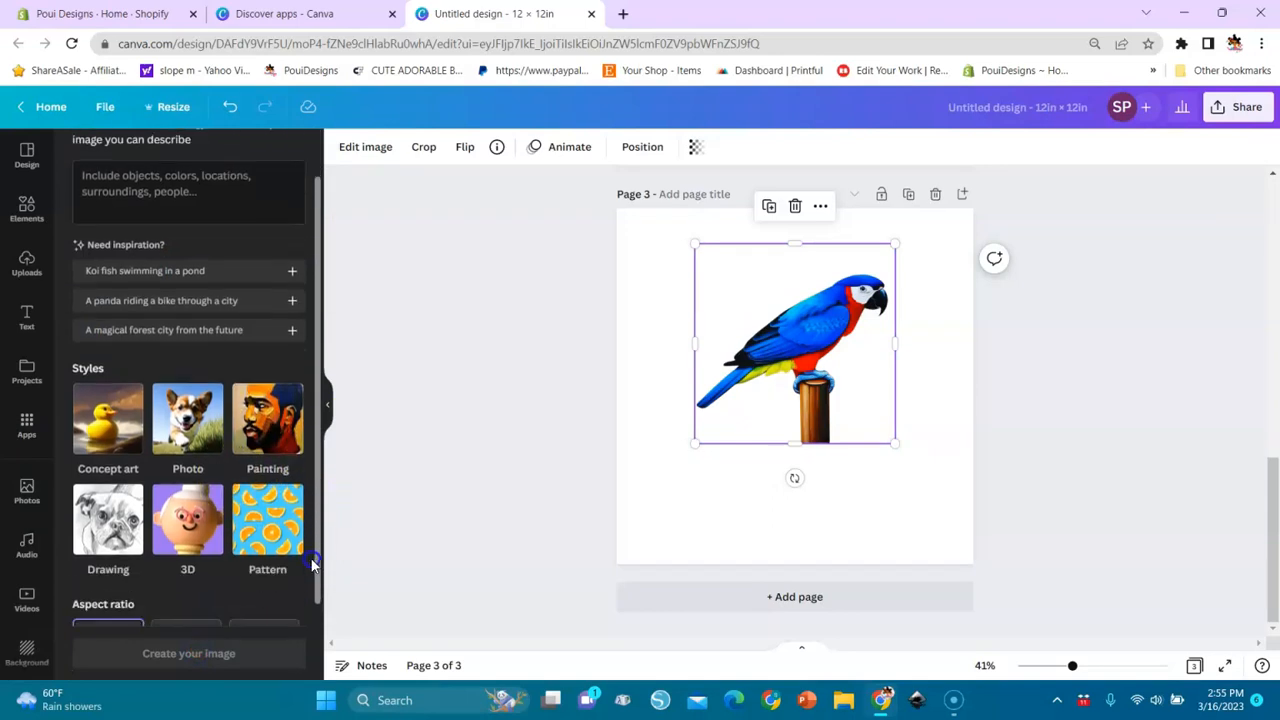
pyautogui.click(815, 598)
pyautogui.click(183, 160)
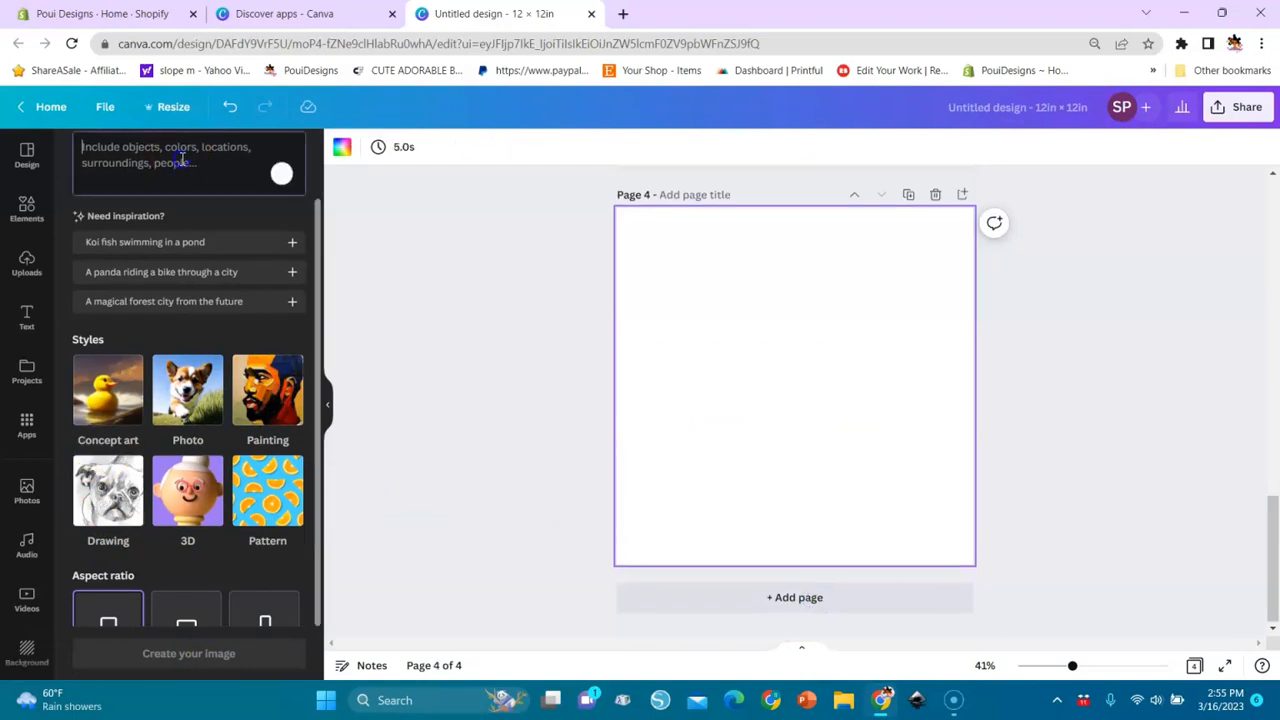
pyautogui.write('a')
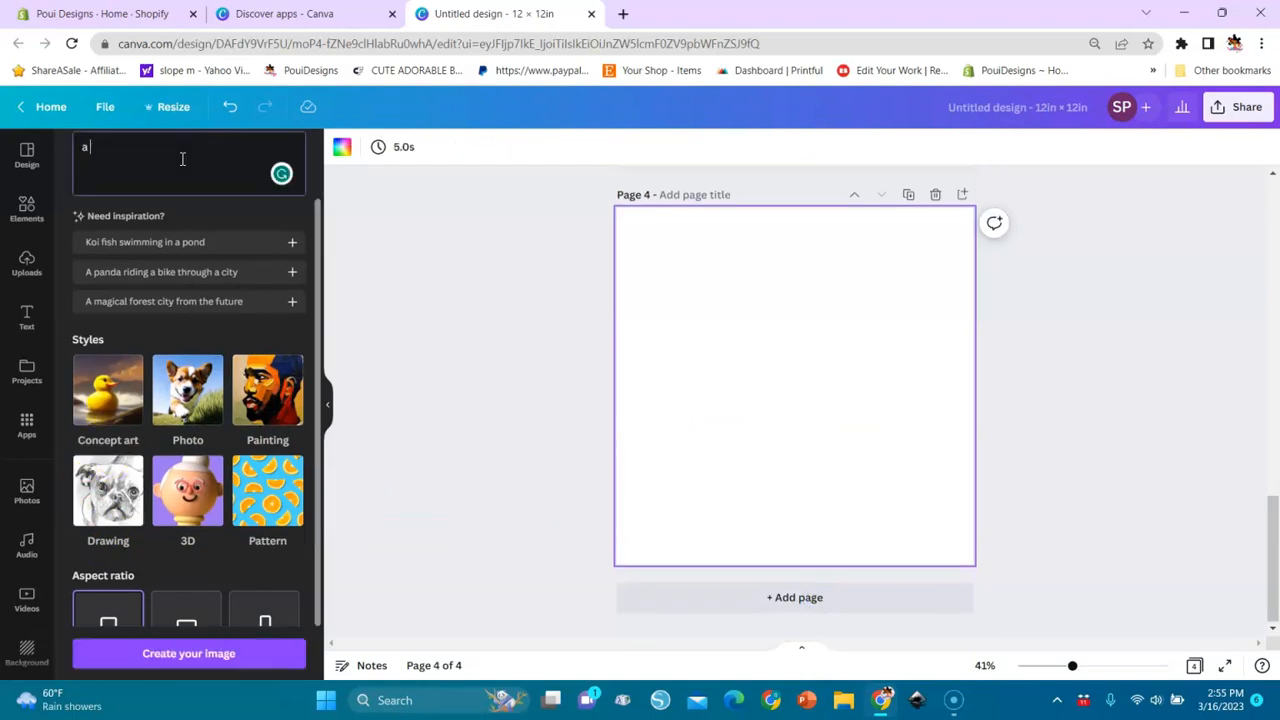
pyautogui.write(' smiling baby boy')
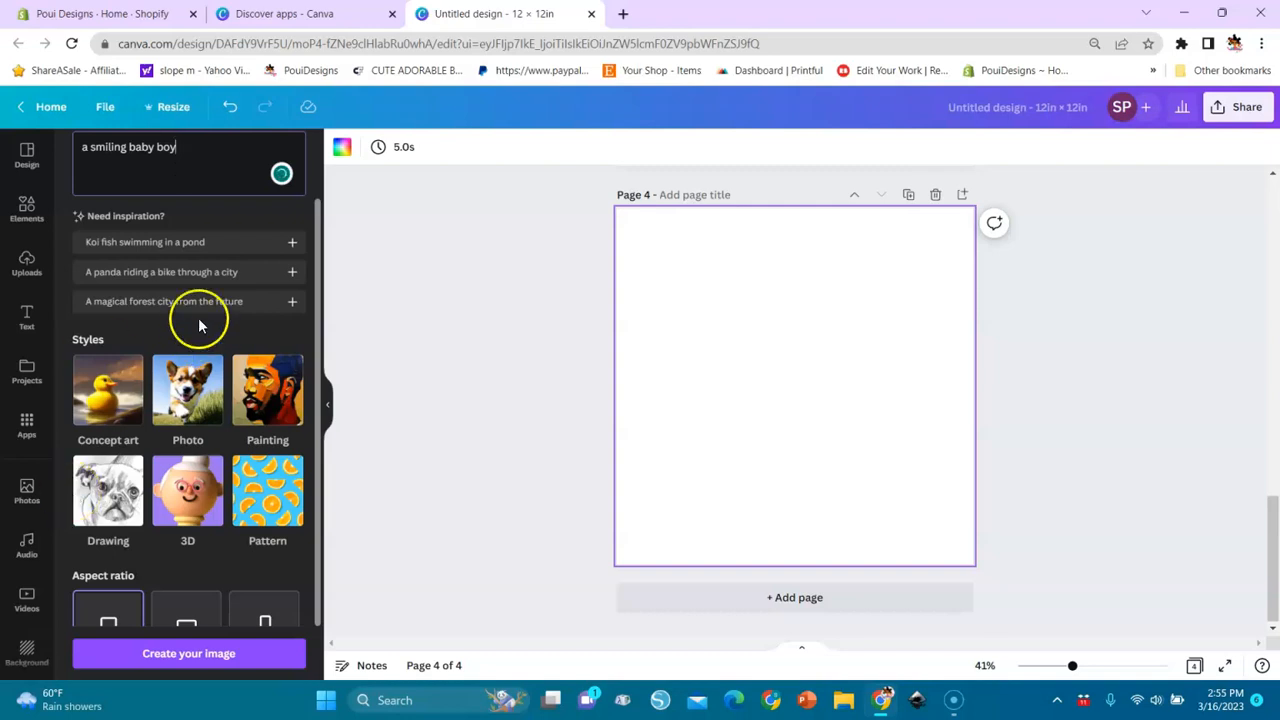
pyautogui.write('drawing bl')
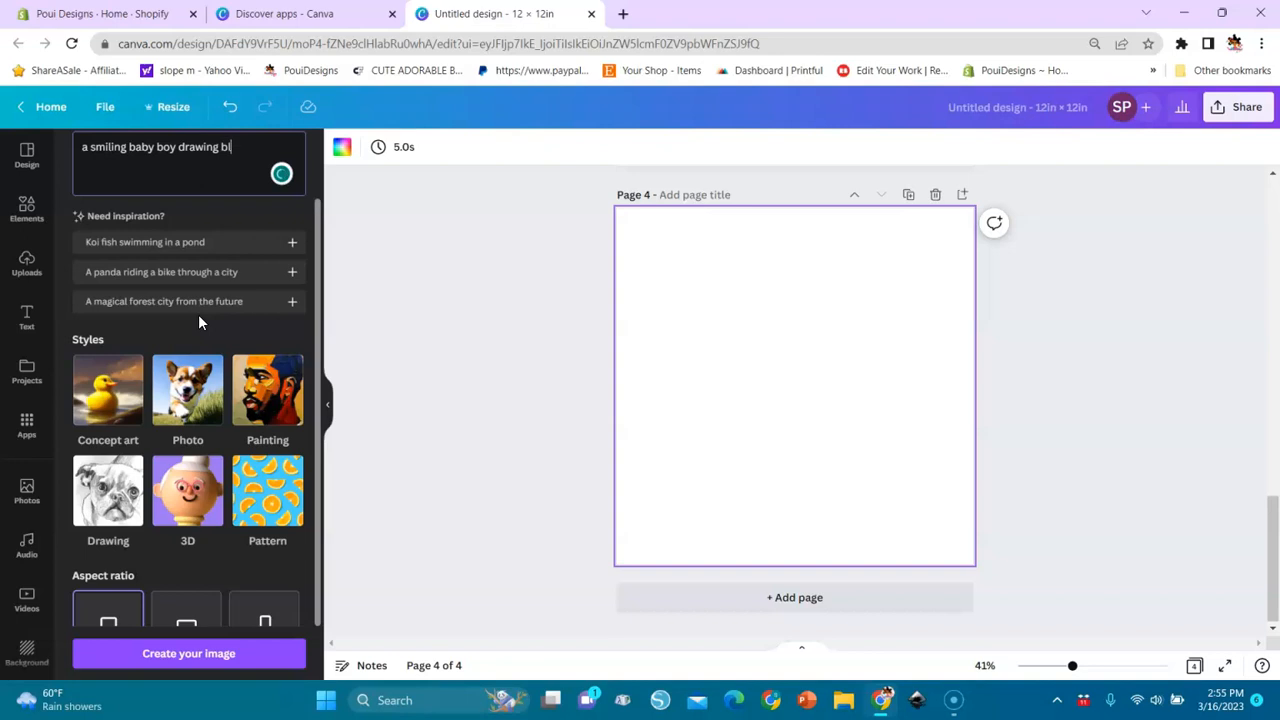
pyautogui.write('ack and white ,hyper')
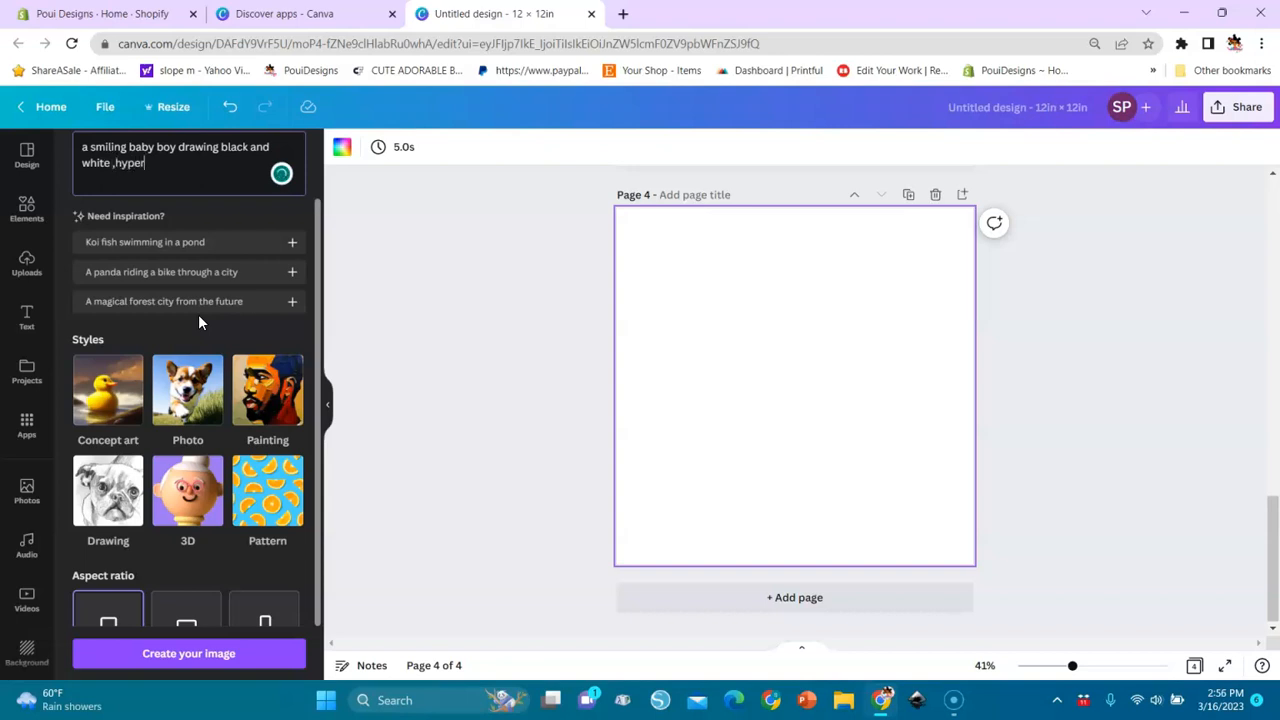
pyautogui.write(' detailed')
pyautogui.click(133, 512)
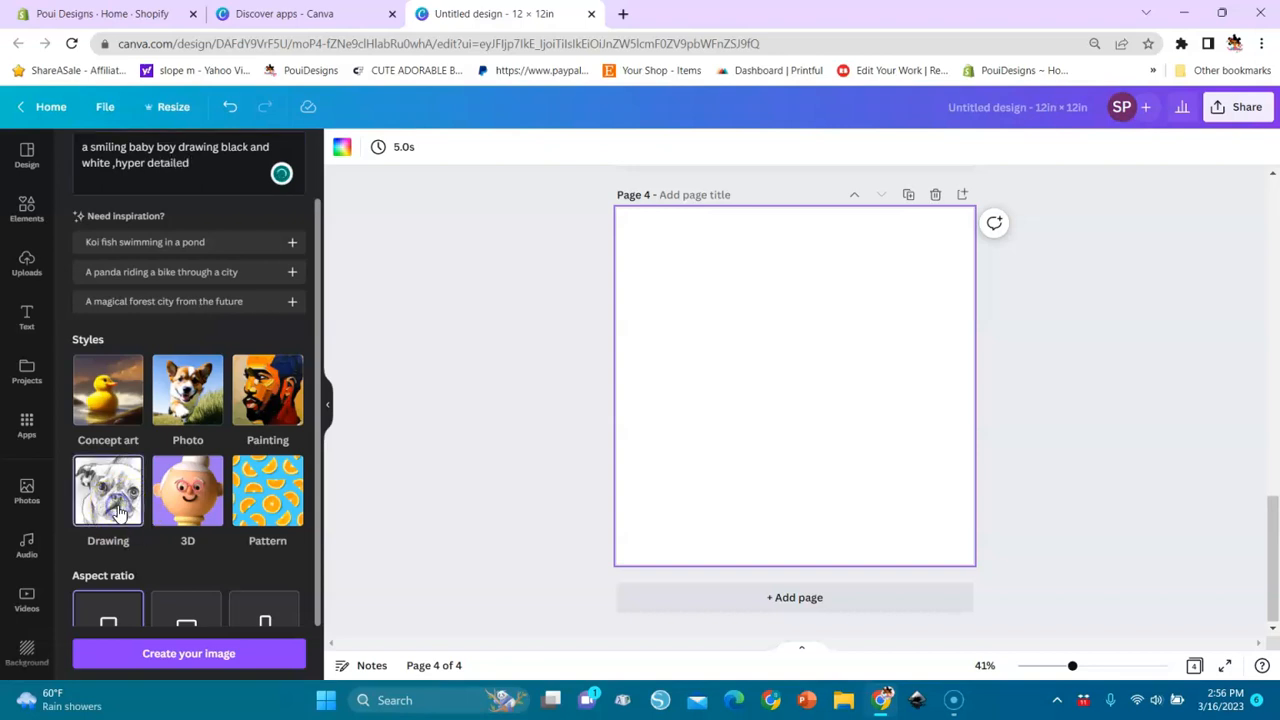
pyautogui.click(145, 655)
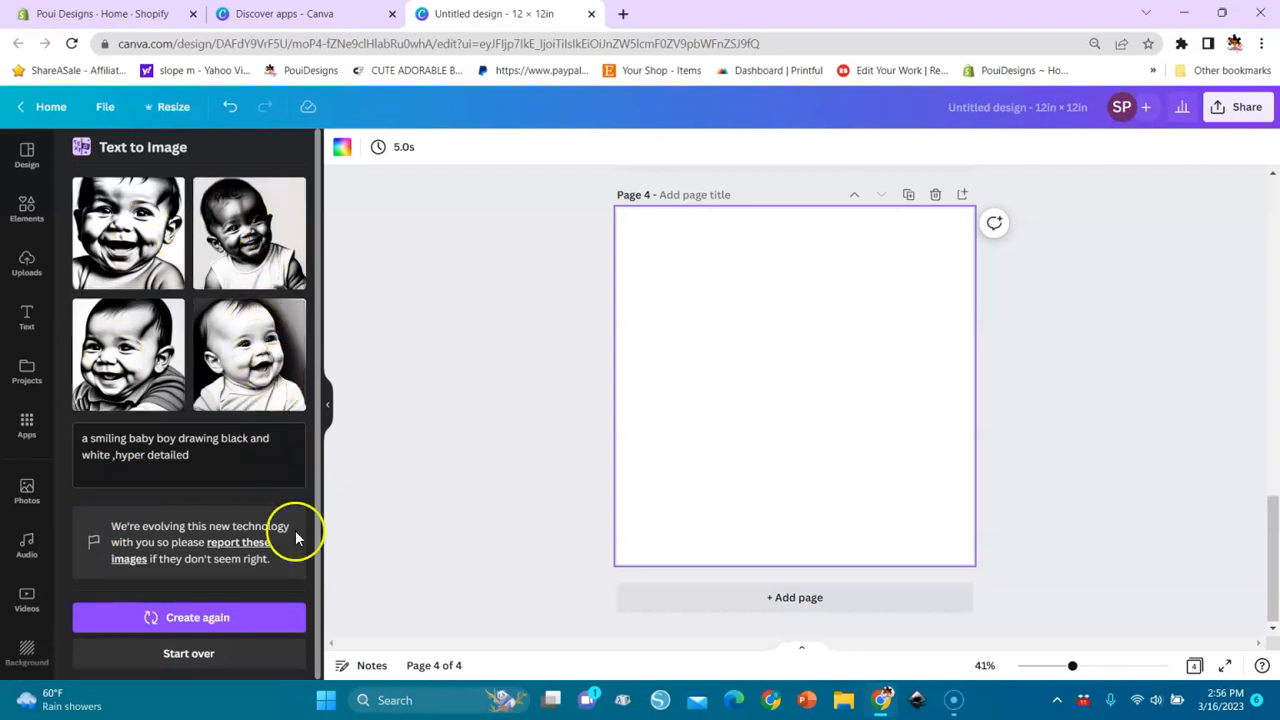
# Start over and generate Drawing style images from the prompt "a coloring page of a african american baby girl, black and white,outlined".
pyautogui.click(179, 653)
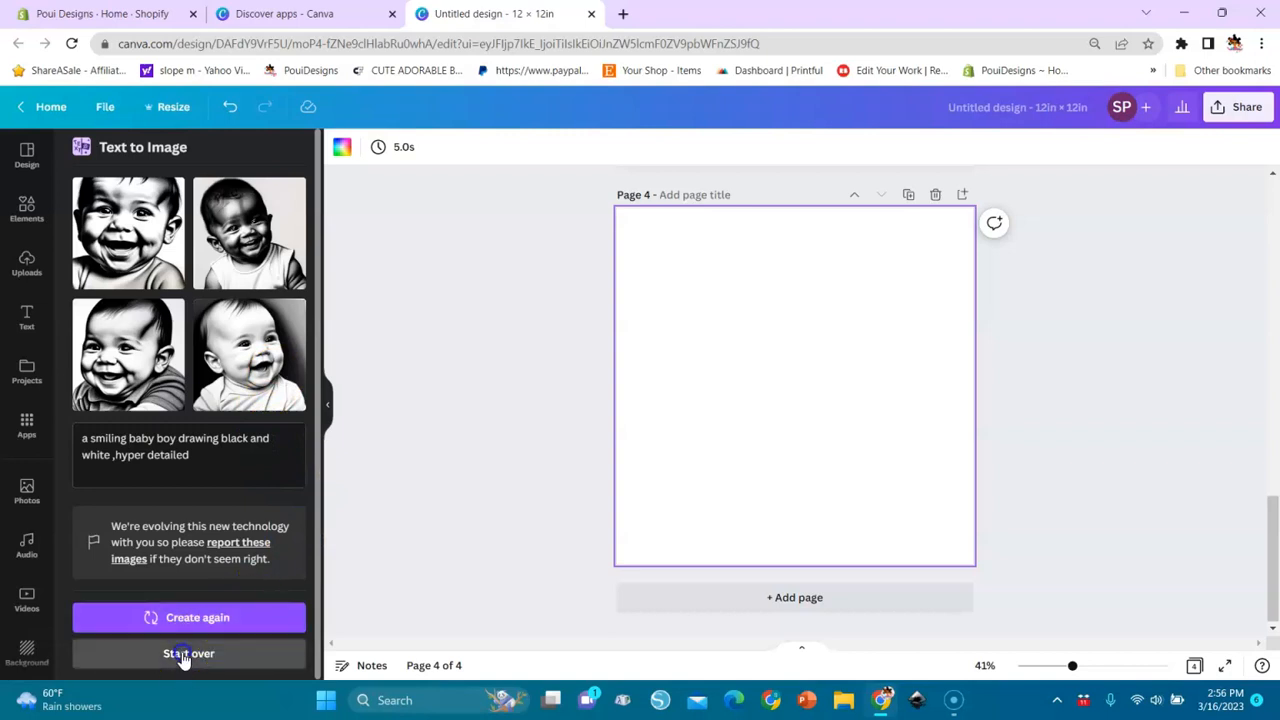
pyautogui.click(193, 250)
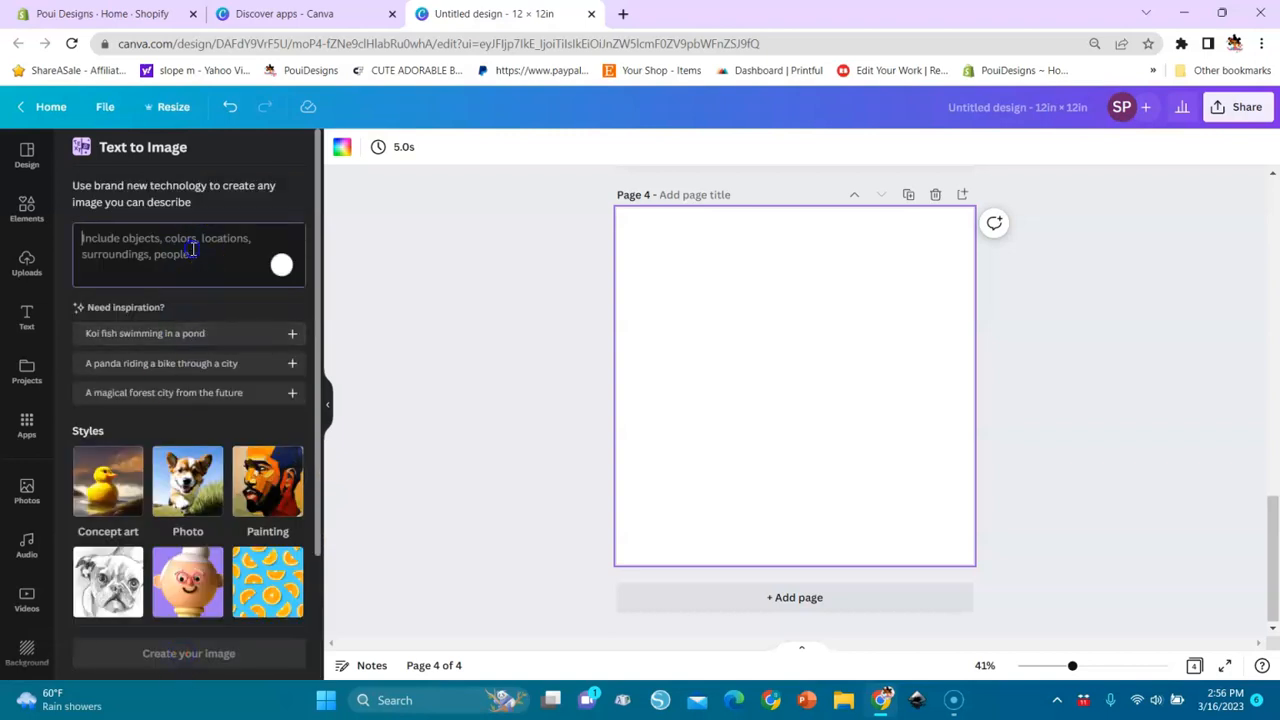
pyautogui.write('a colorin')
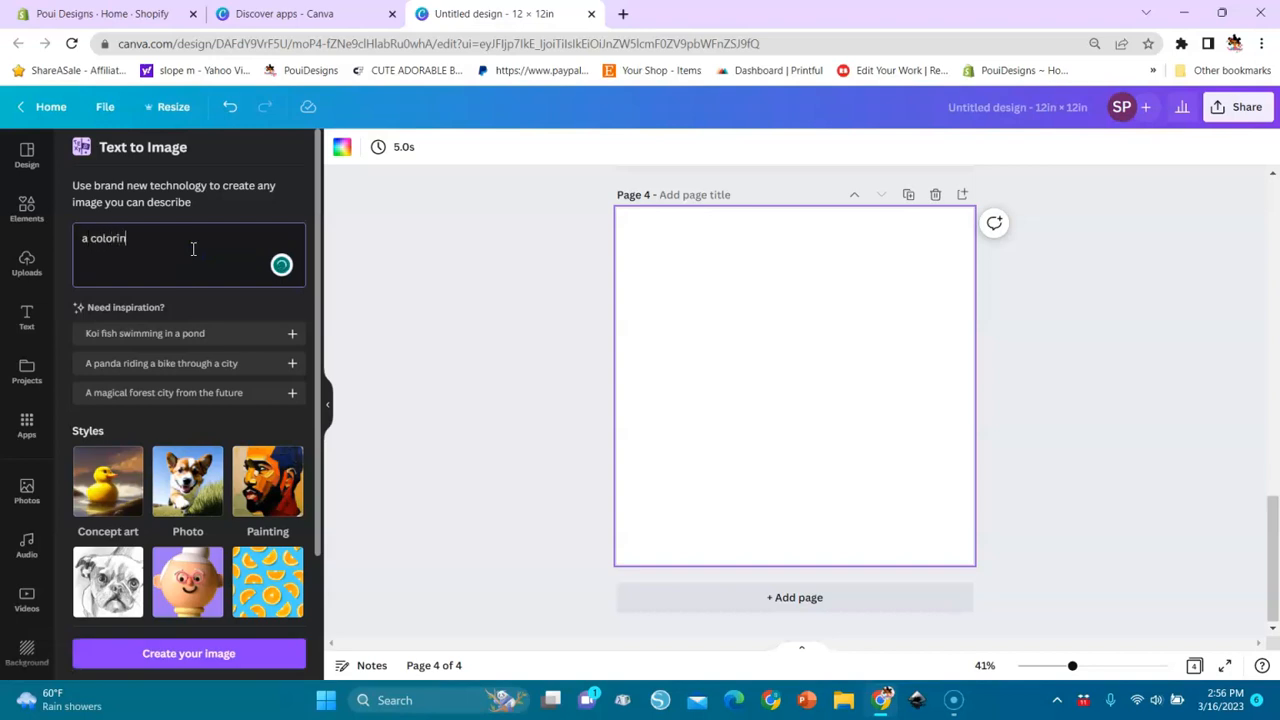
pyautogui.write('g page of a')
pyautogui.click(189, 257)
pyautogui.write('african an')
pyautogui.write('erican baby girl, black and white,outlined')
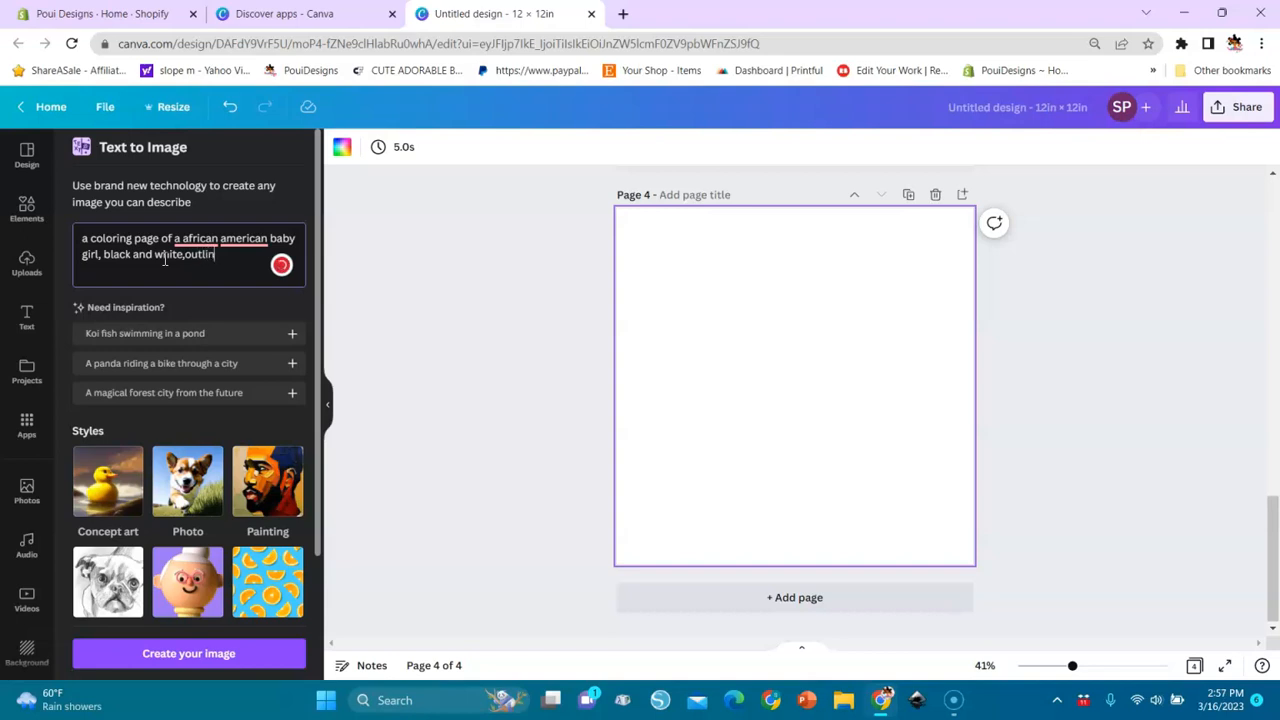
pyautogui.click(110, 585)
pyautogui.click(155, 652)
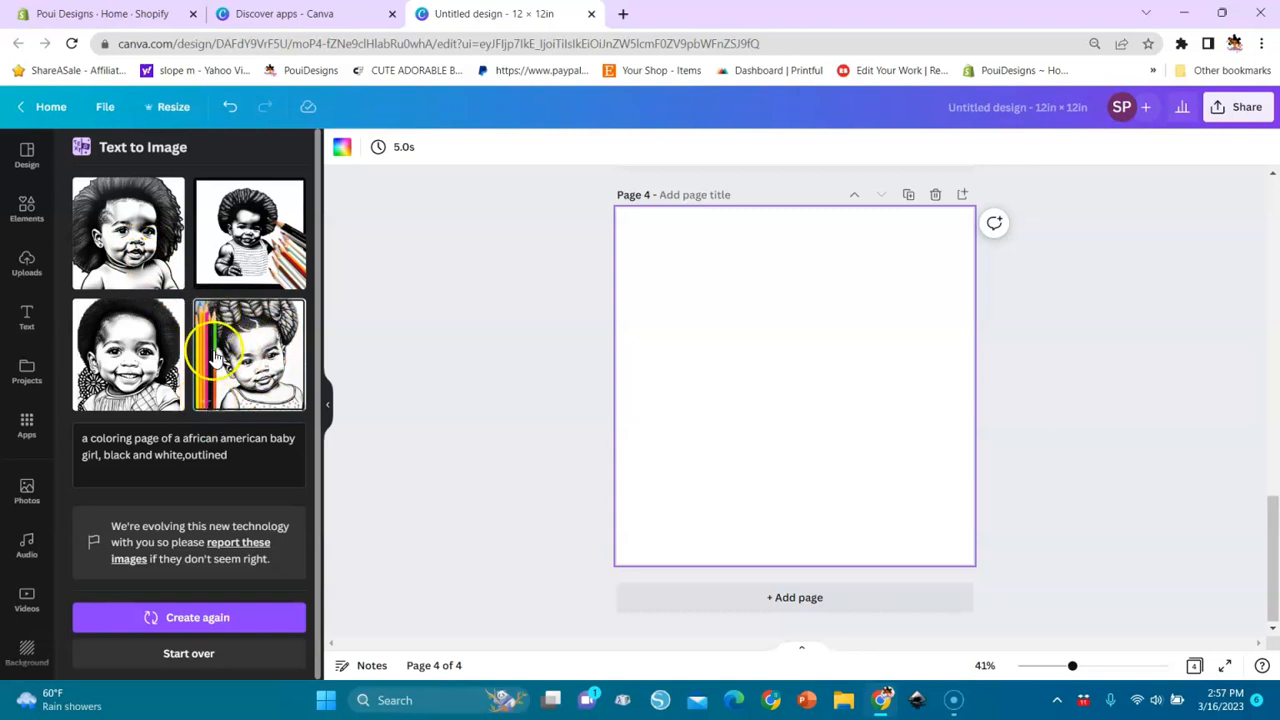
# Add the smiling baby girl drawing with the checked collar and no pencils to page 4 and set it as the page background.
pyautogui.click(163, 366)
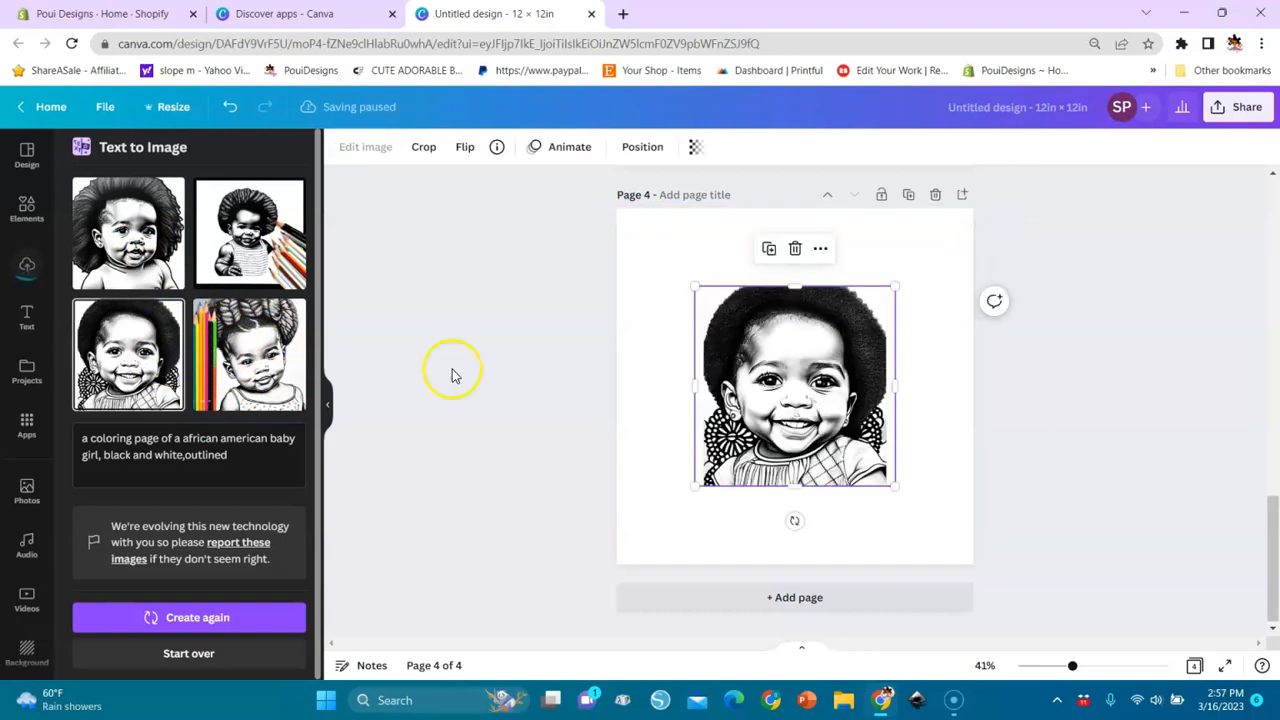
pyautogui.click(810, 378)
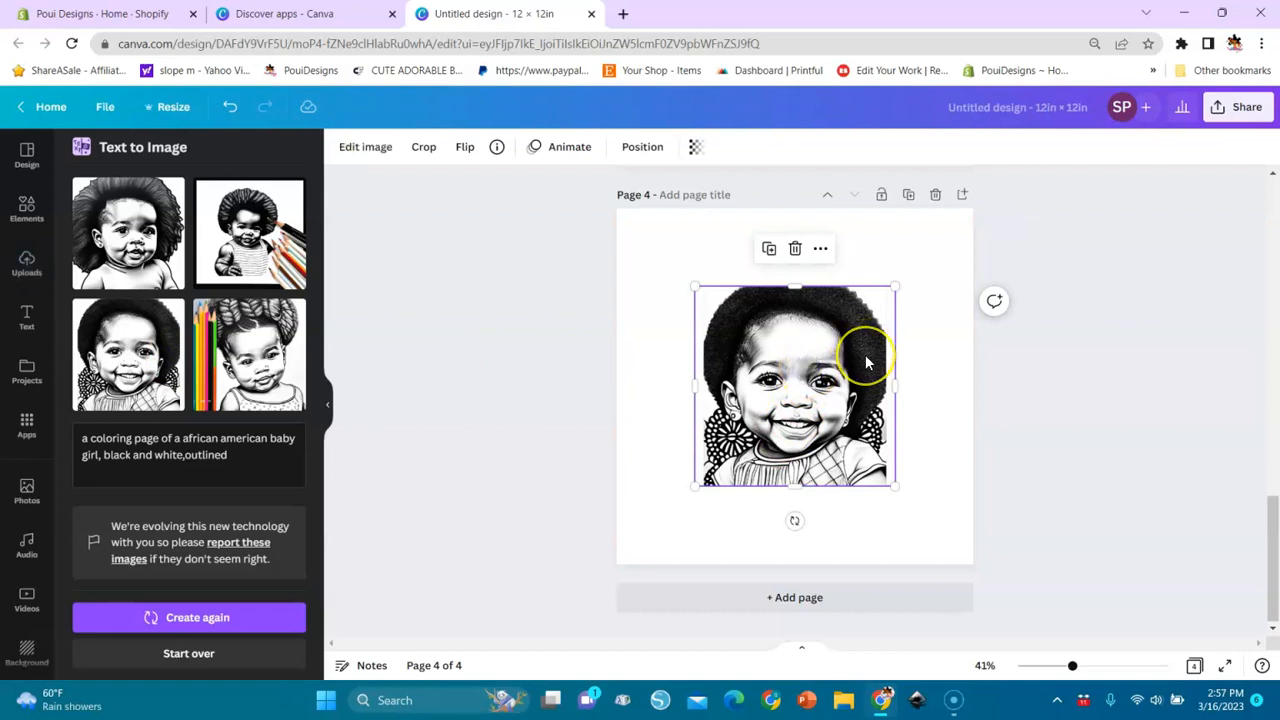
pyautogui.rightClick(740, 445)
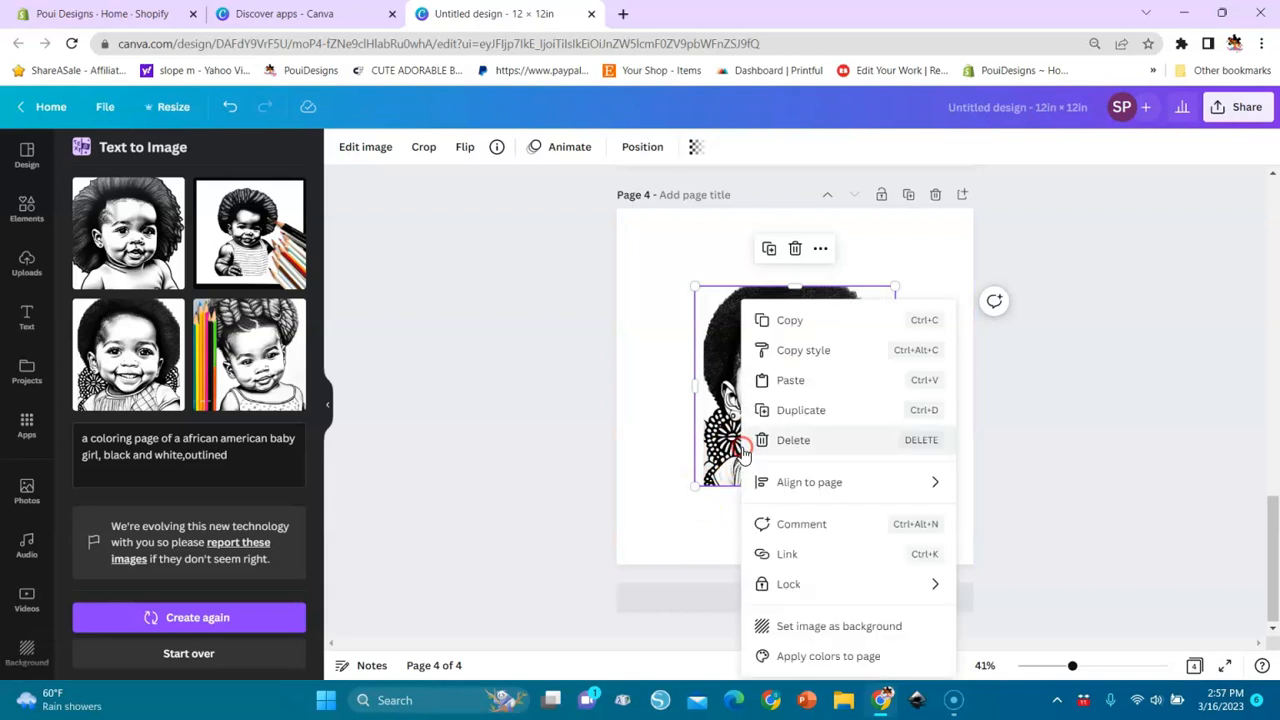
pyautogui.click(766, 626)
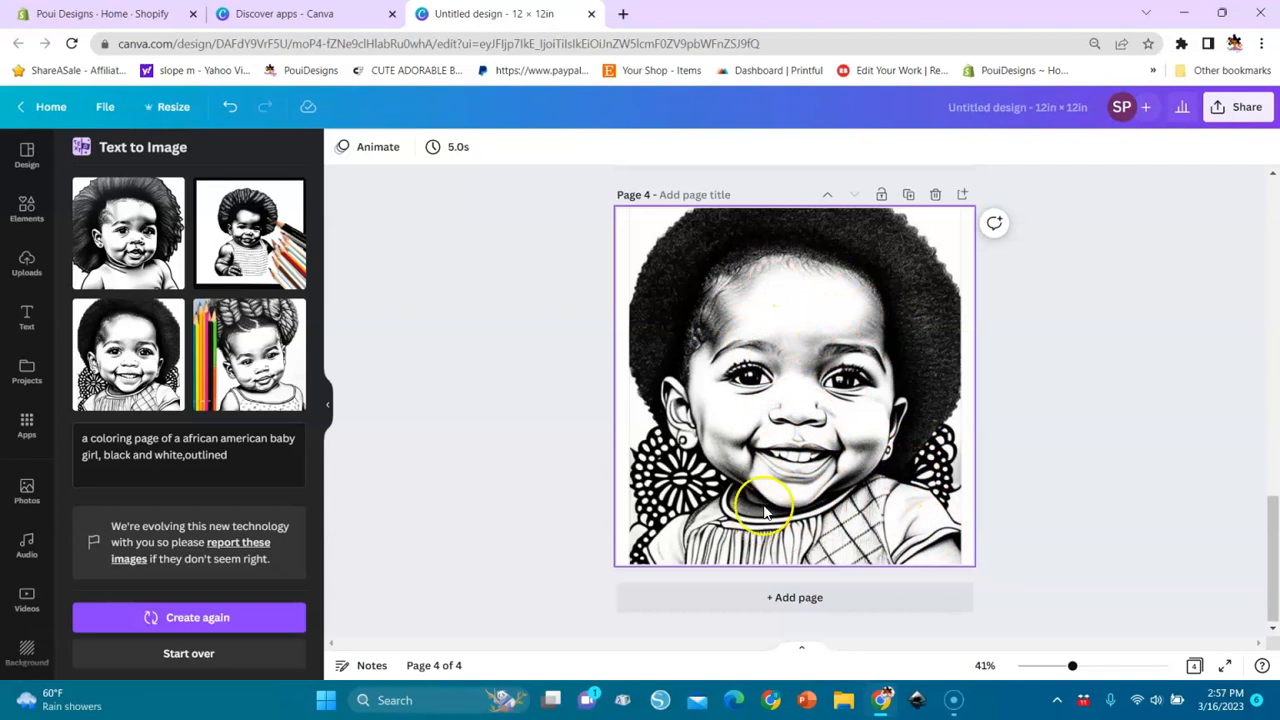
# Start over, add a fifth page and generate 3D style images from the prompt "a cute brown skin baby girl with afro curly ponytails 3D".
pyautogui.click(186, 653)
pyautogui.click(795, 597)
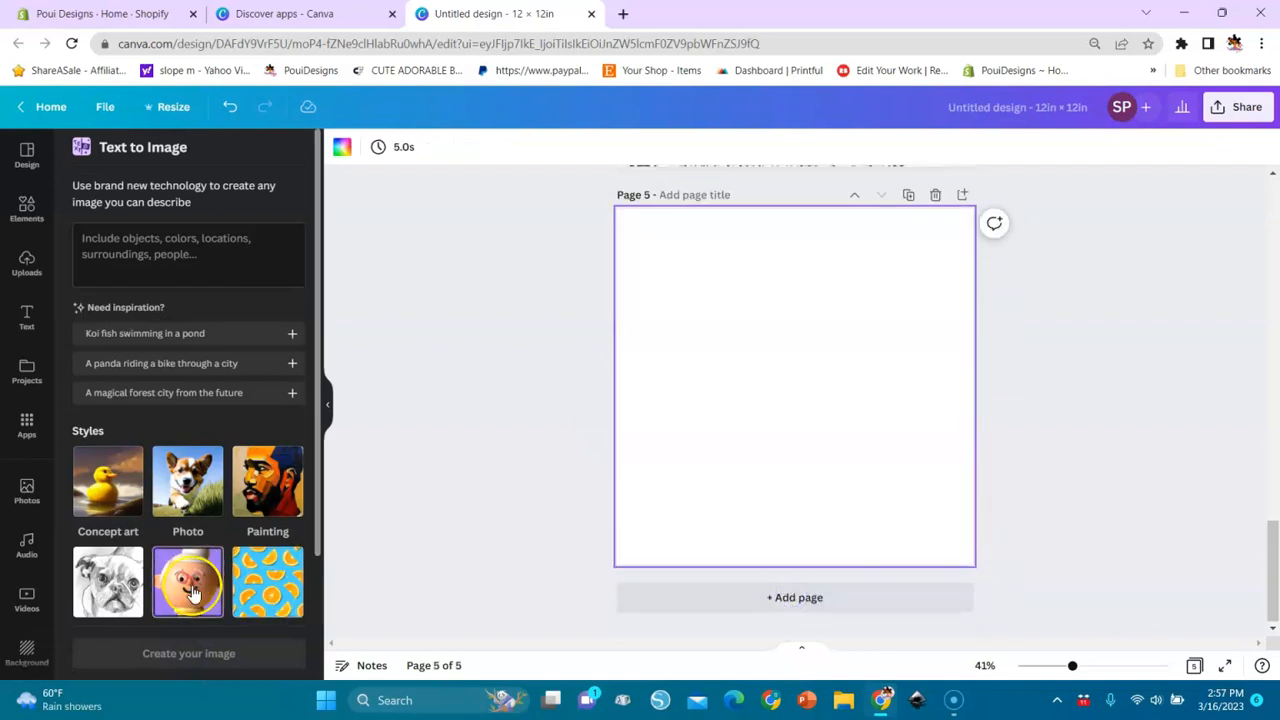
pyautogui.click(208, 284)
pyautogui.write('a')
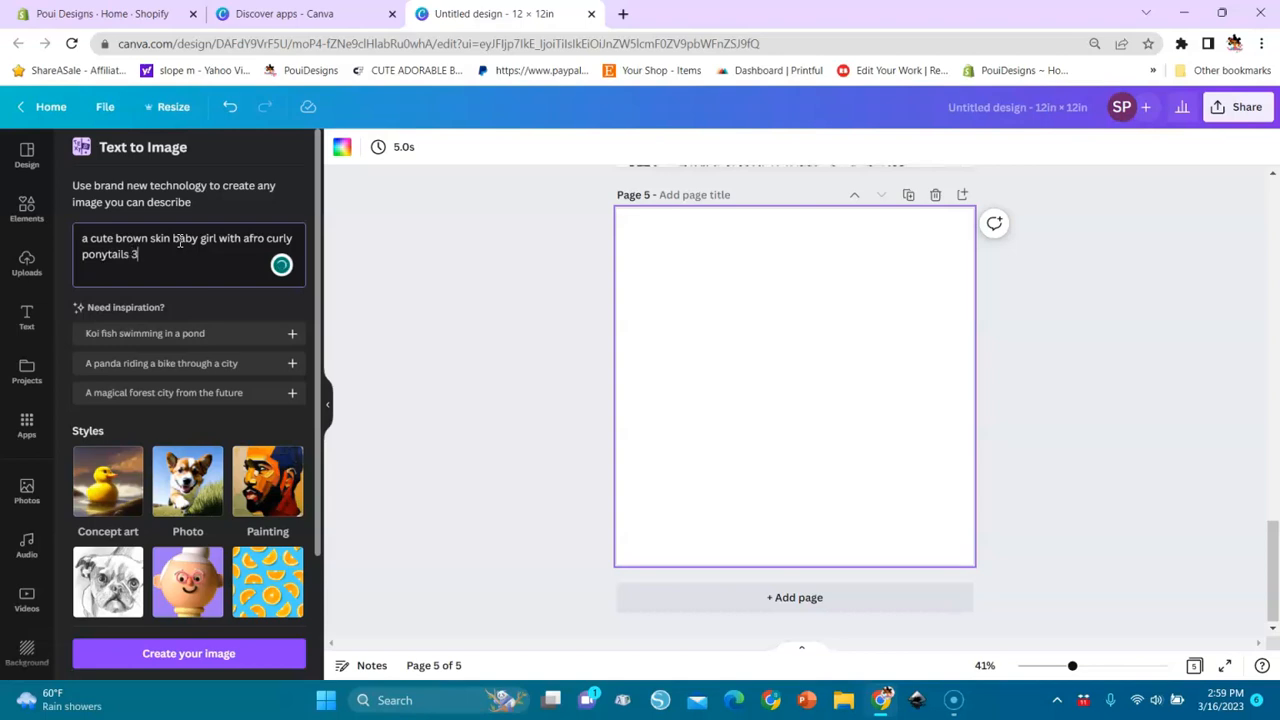
pyautogui.click(190, 578)
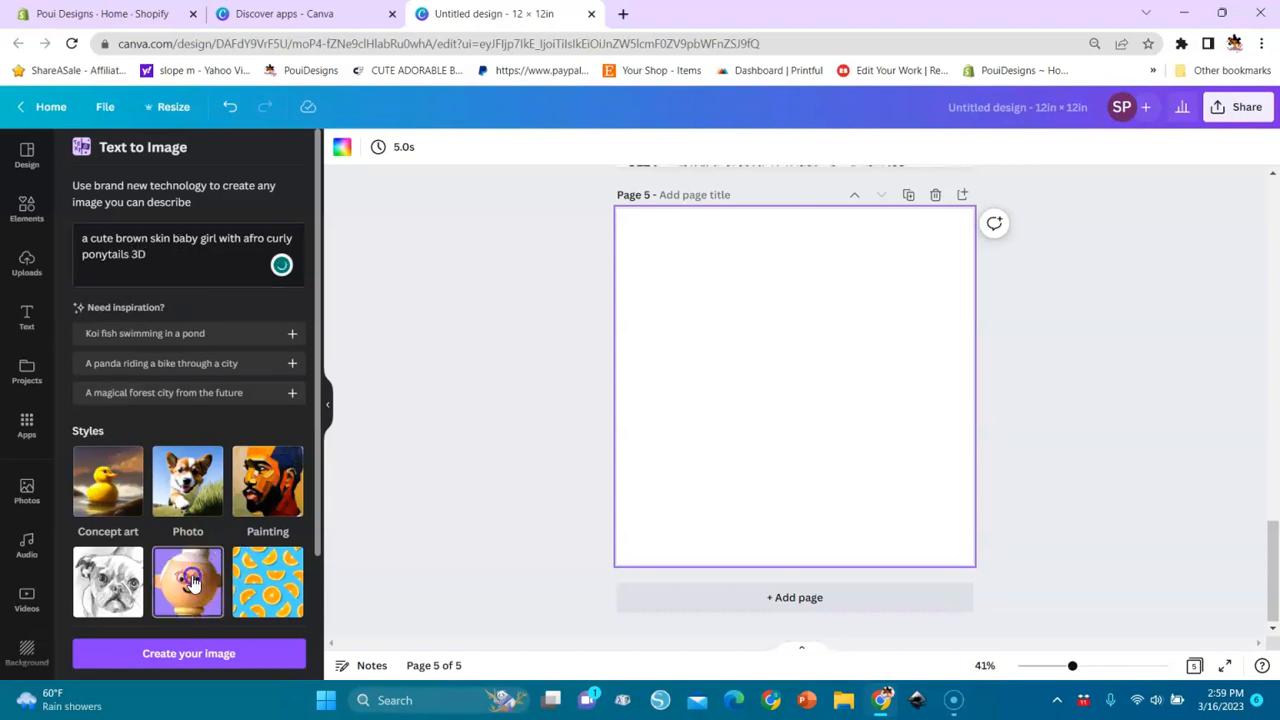
pyautogui.click(203, 645)
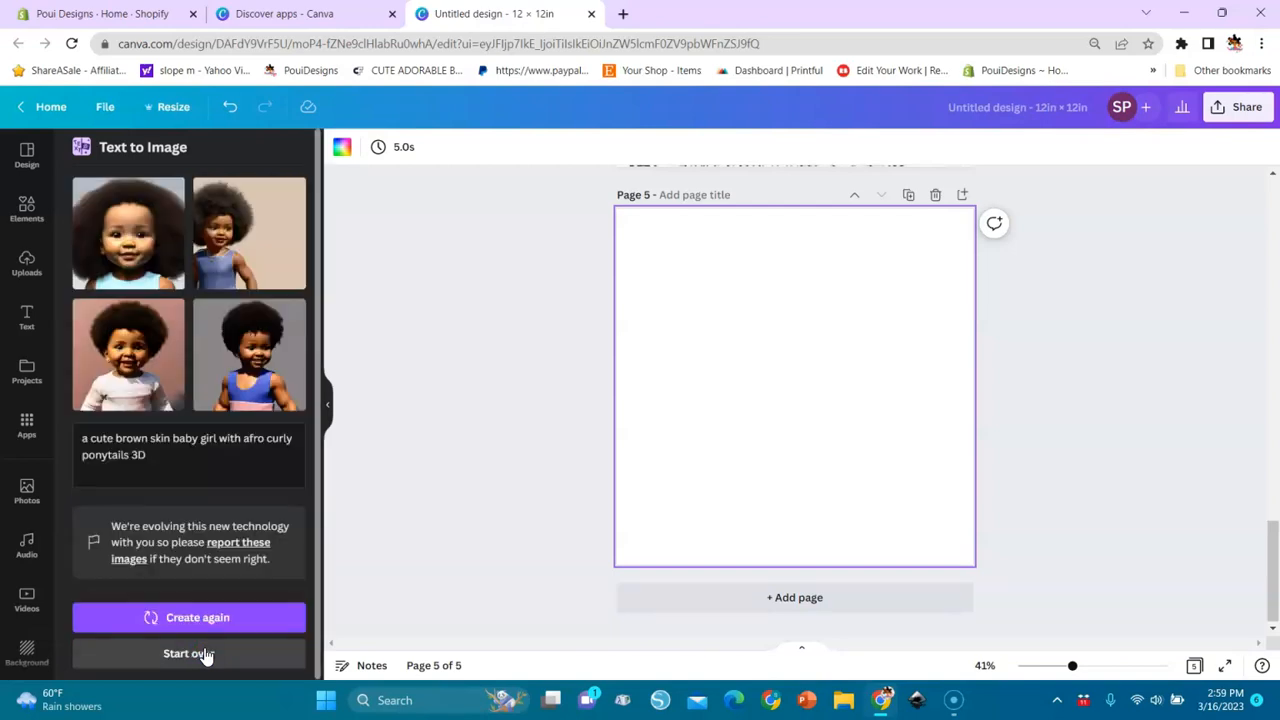
# Add three generated girl images to page 5: the blue tank top, the white sweater and the light blue top close-up.
pyautogui.click(258, 362)
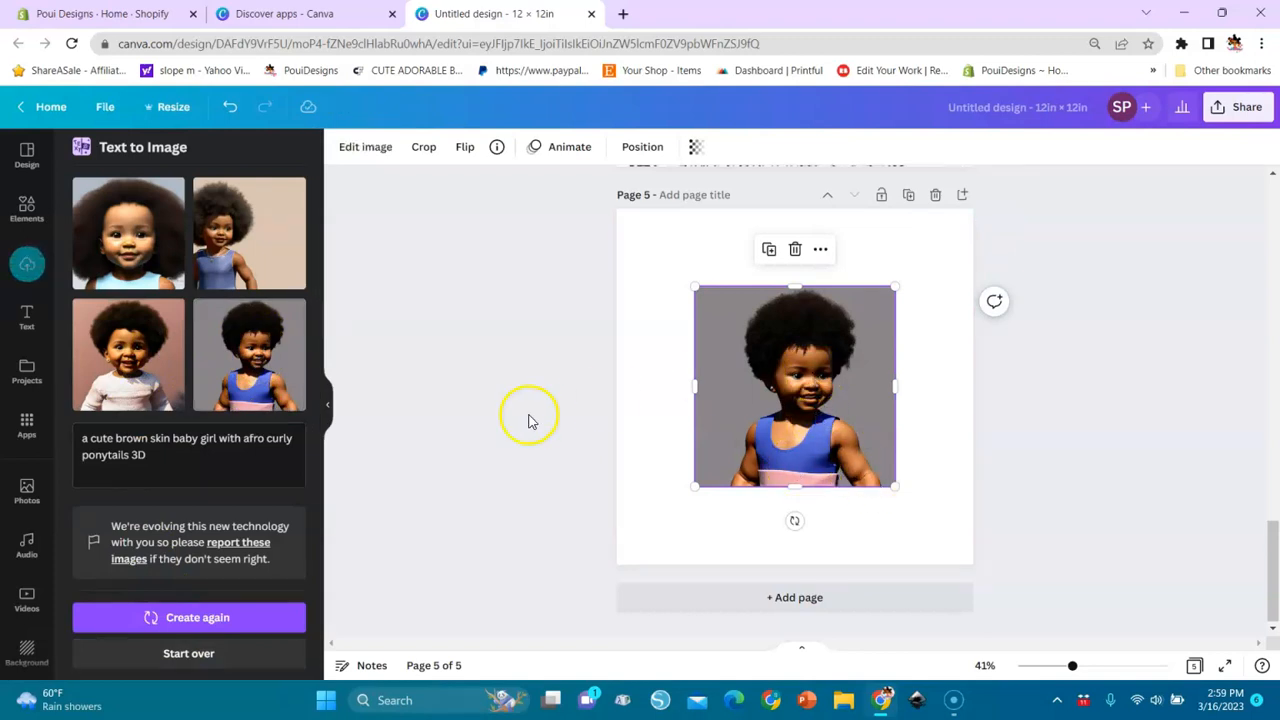
pyautogui.click(118, 385)
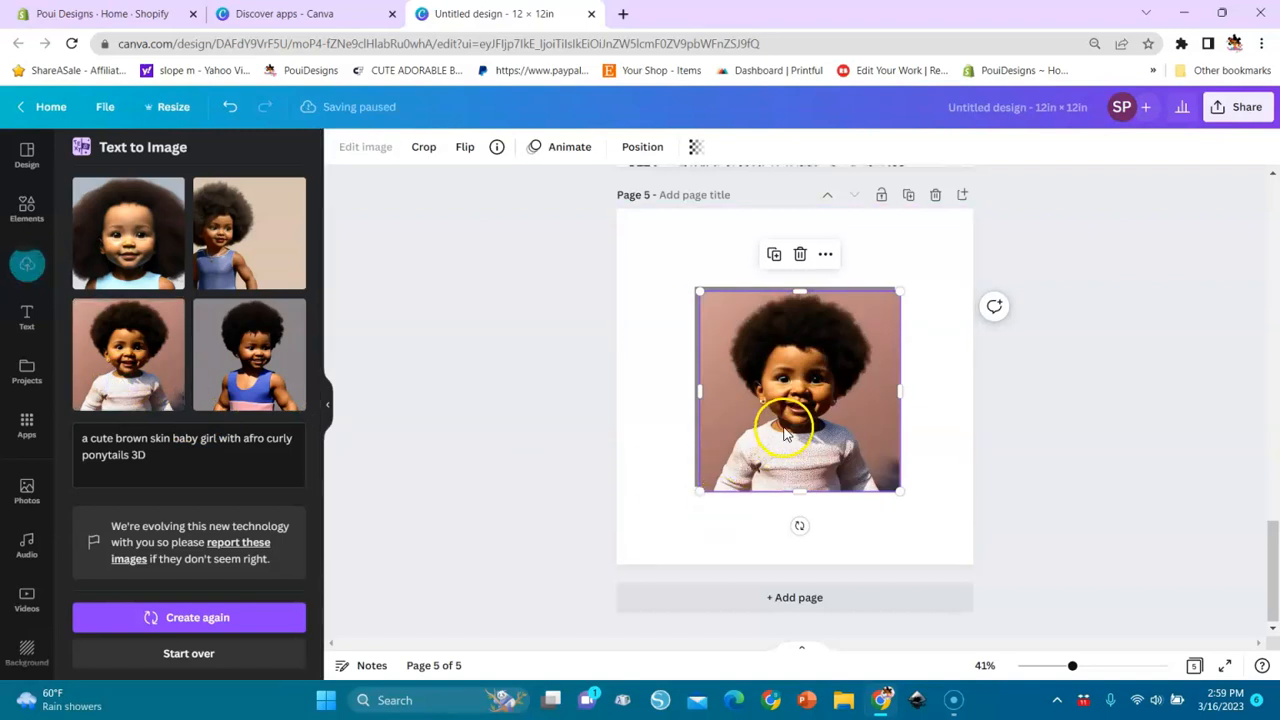
pyautogui.moveTo(1072, 666)
pyautogui.mouseDown()
pyautogui.moveTo(1110, 672)
pyautogui.moveTo(1095, 668)
pyautogui.mouseUp()
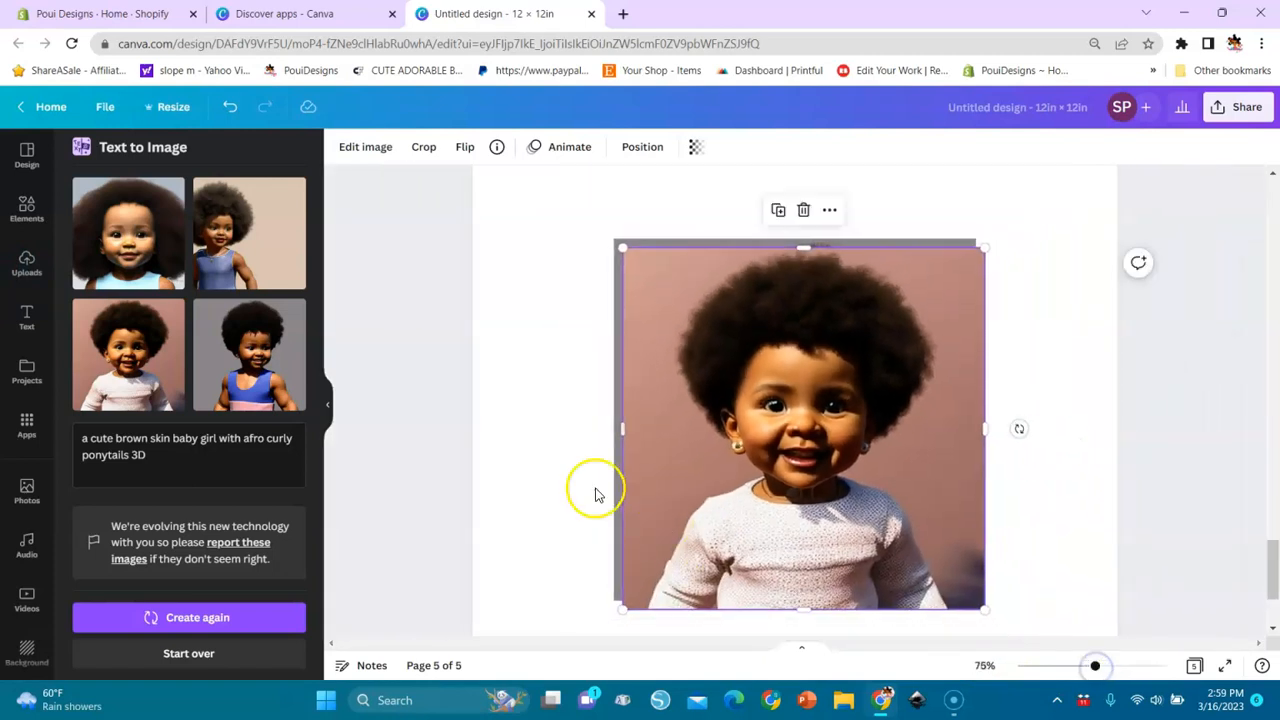
pyautogui.click(145, 275)
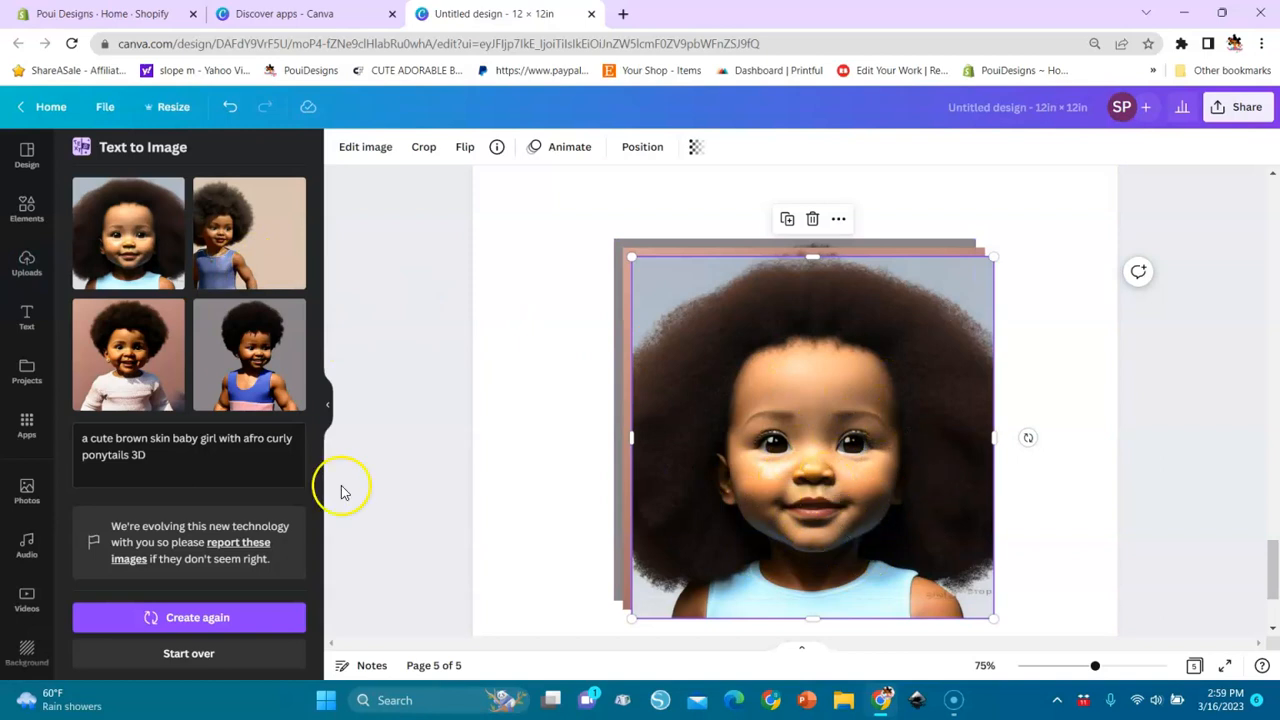
# Start over with an empty prompt and add a sixth page to the design.
pyautogui.click(189, 653)
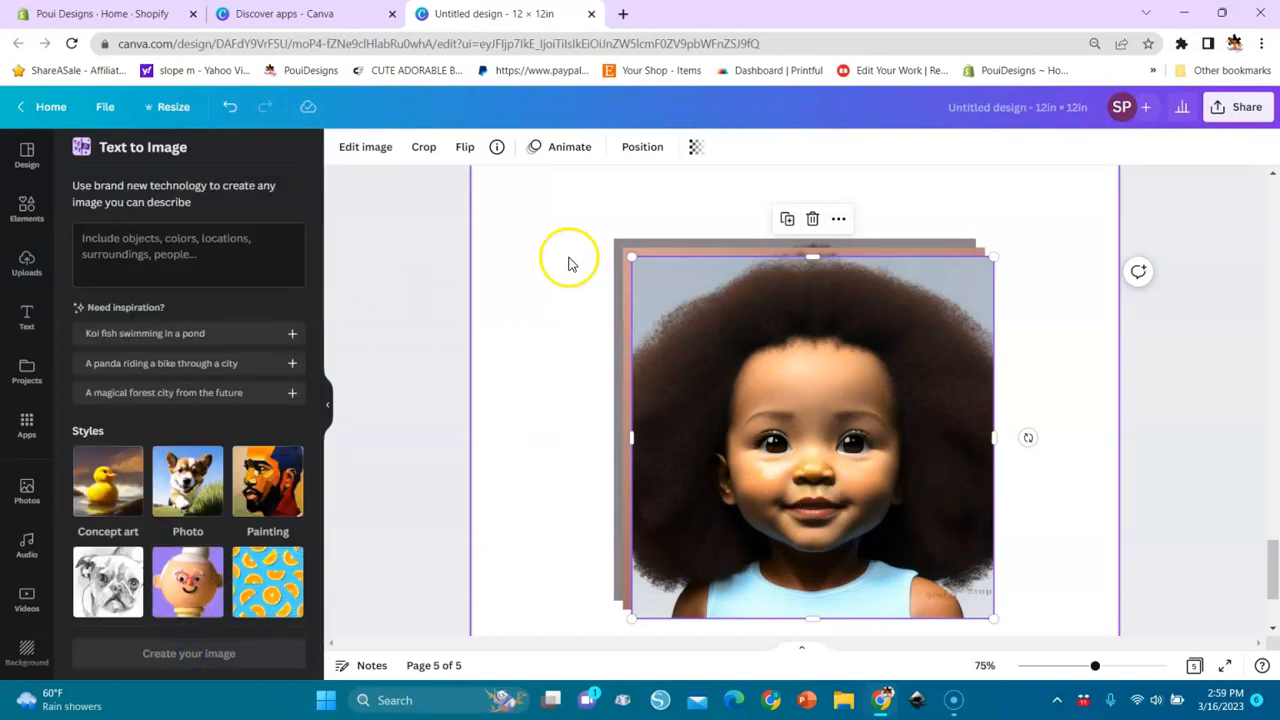
pyautogui.scroll(-3, 1270, 625)
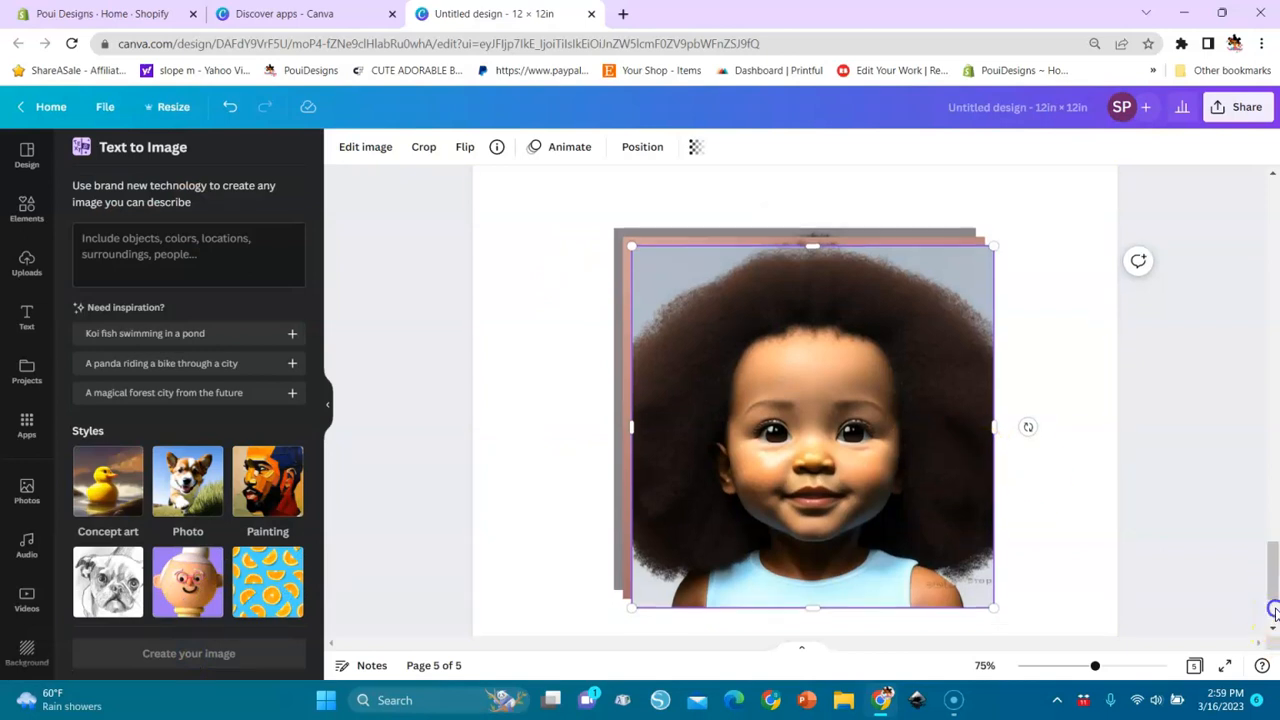
pyautogui.click(810, 605)
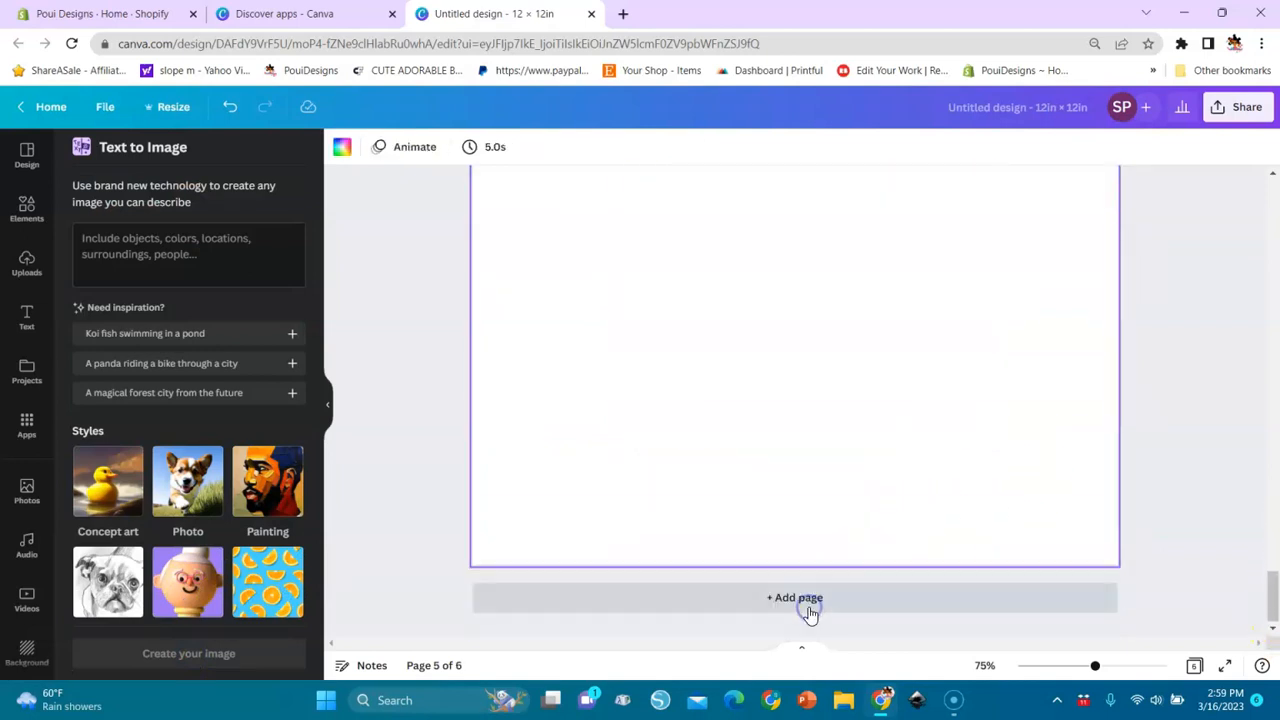
pyautogui.moveTo(1097, 667); pyautogui.dragTo(1066, 668)
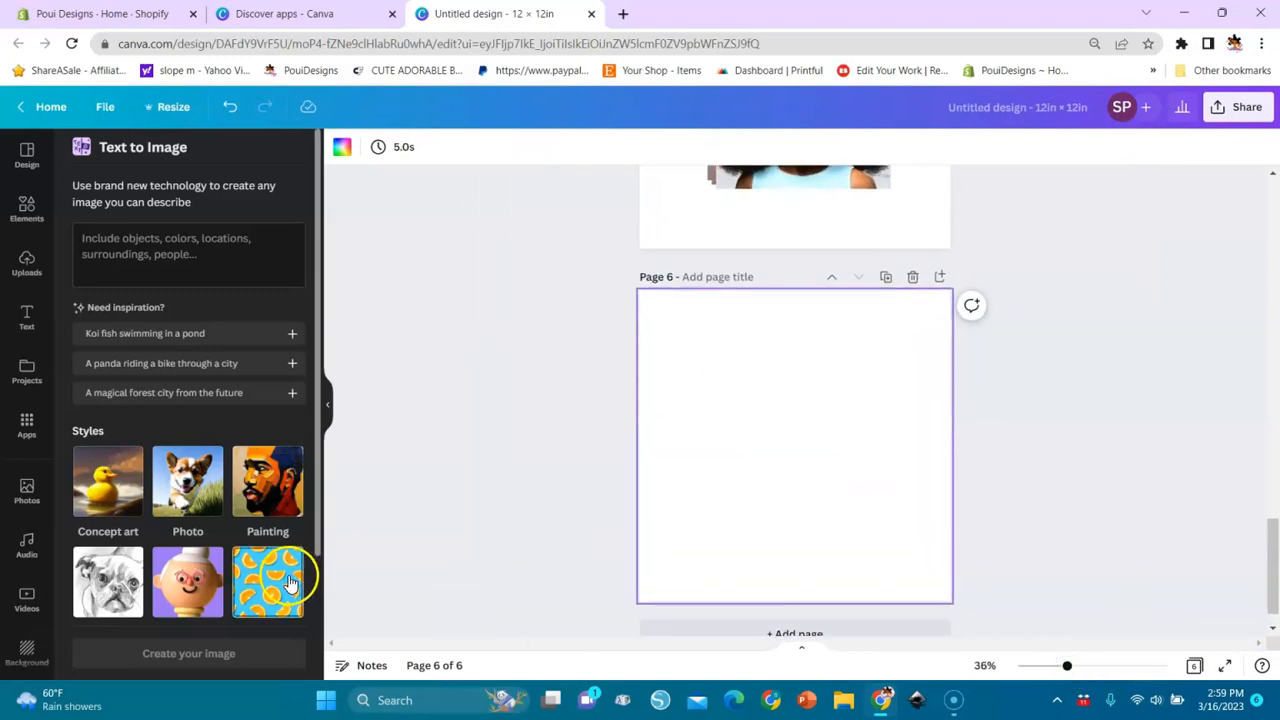
# Generate Pattern style images from "pink roses,baby blue background,repetitive pattern" and add the evenly spaced roses with green stems to page 6.
pyautogui.click(205, 254)
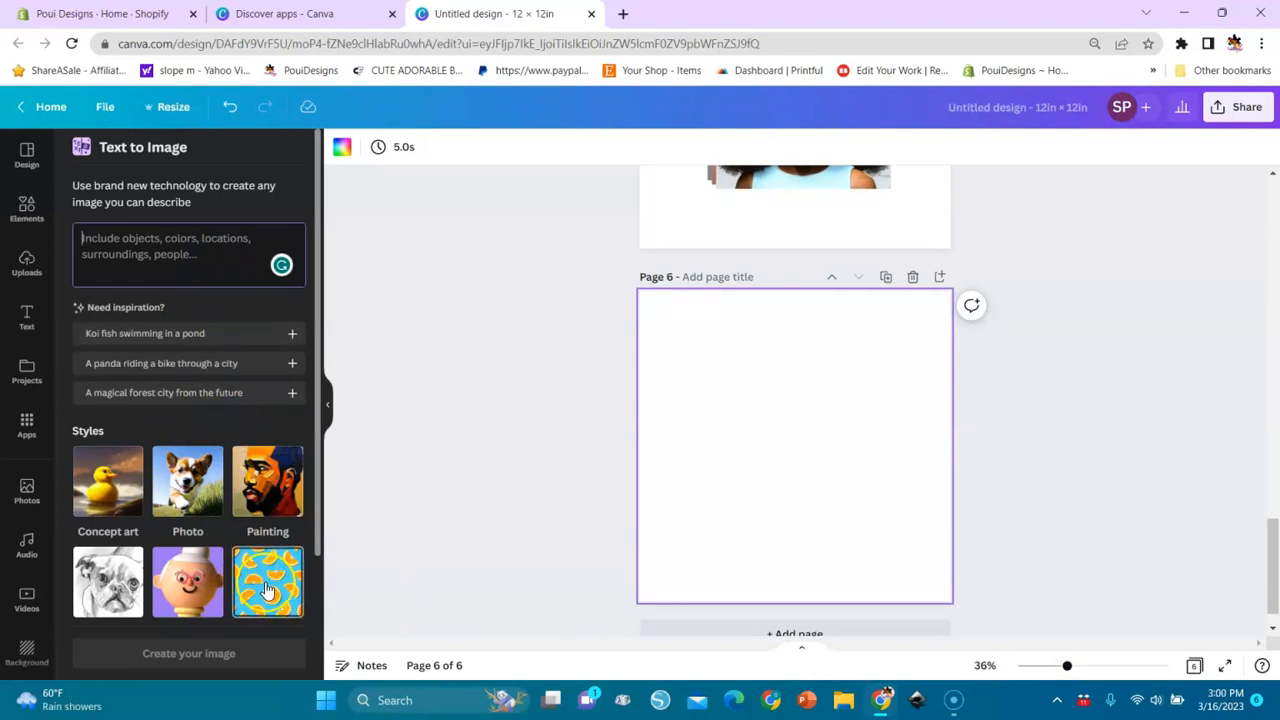
pyautogui.click(183, 245)
pyautogui.write('pink roses,baby blue background,repet')
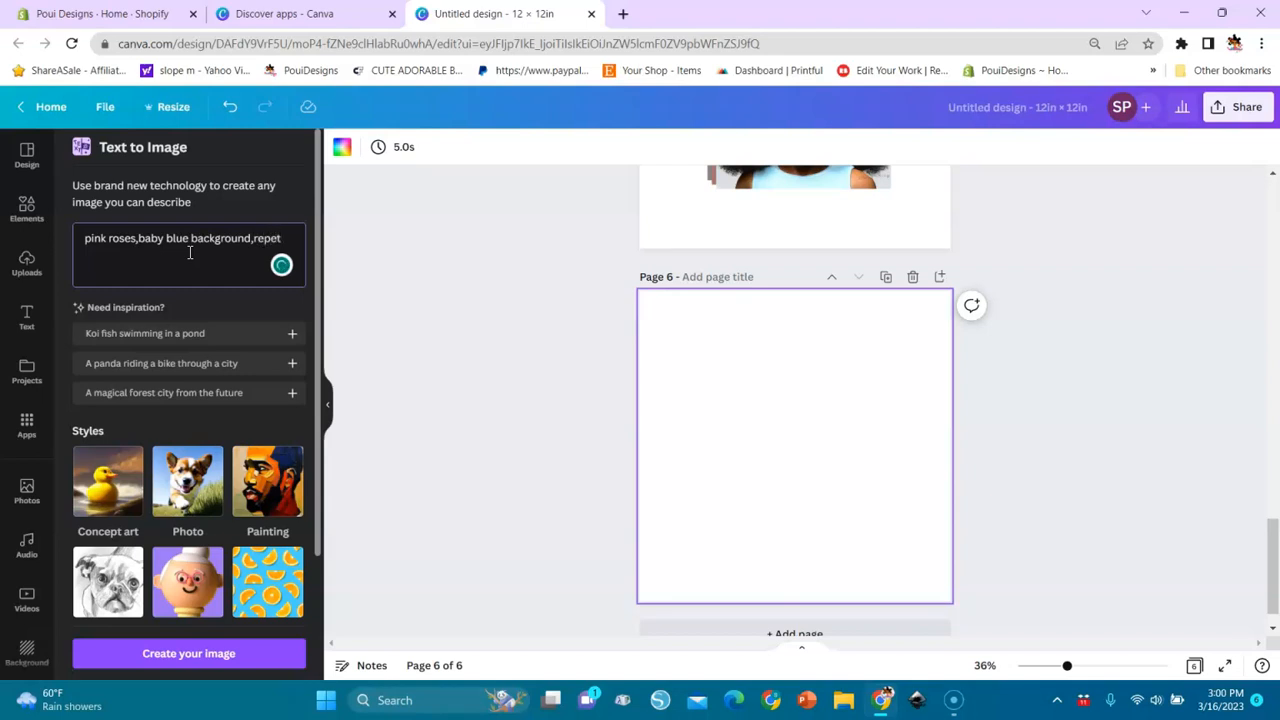
pyautogui.write('ve pattern')
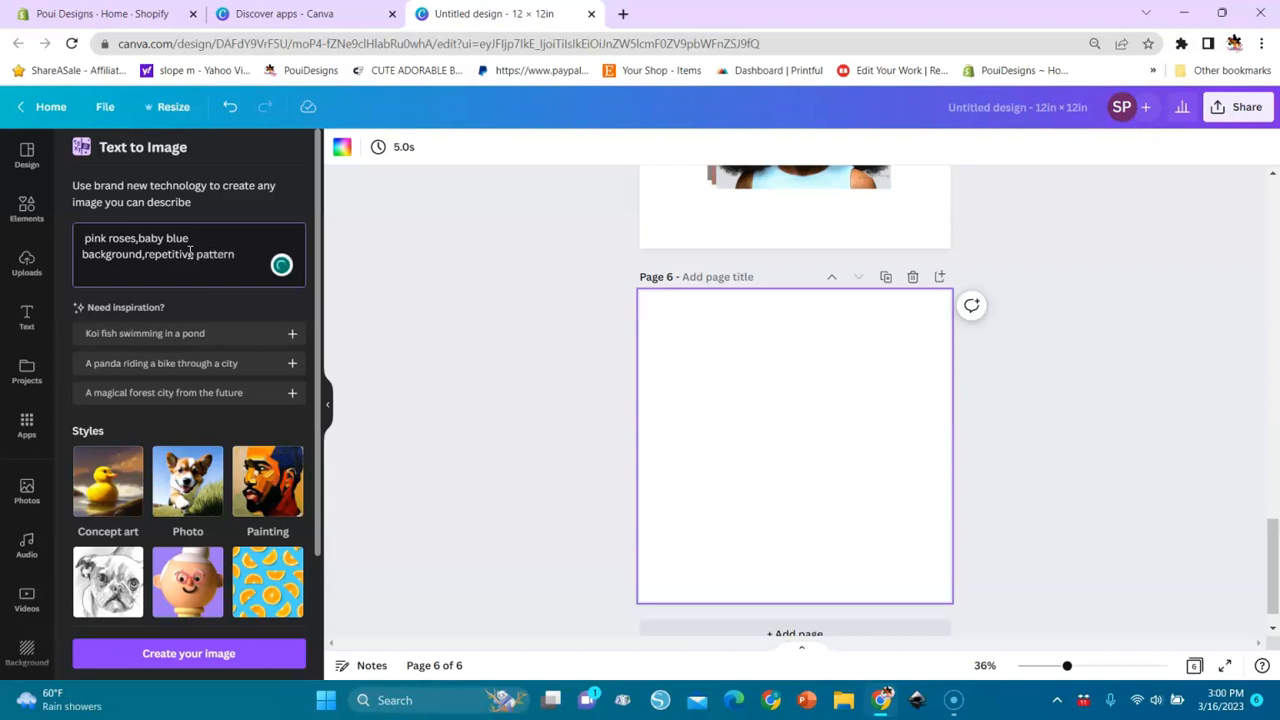
pyautogui.click(270, 588)
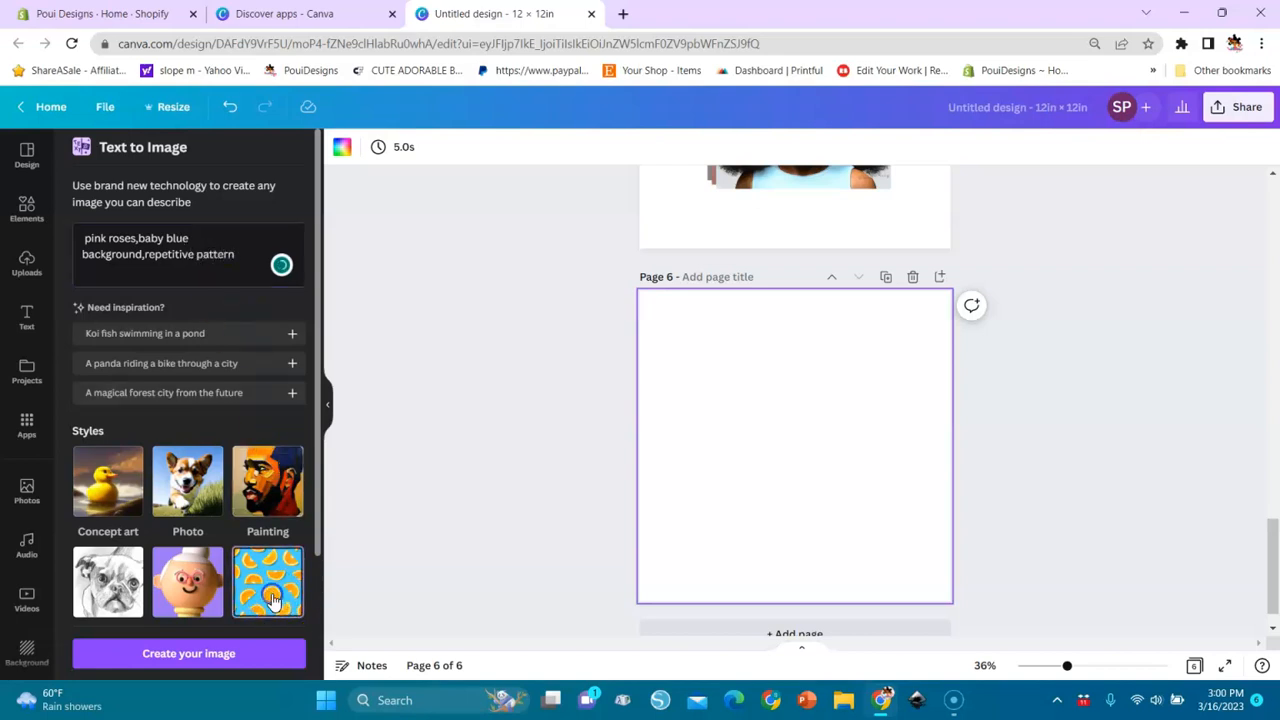
pyautogui.click(211, 655)
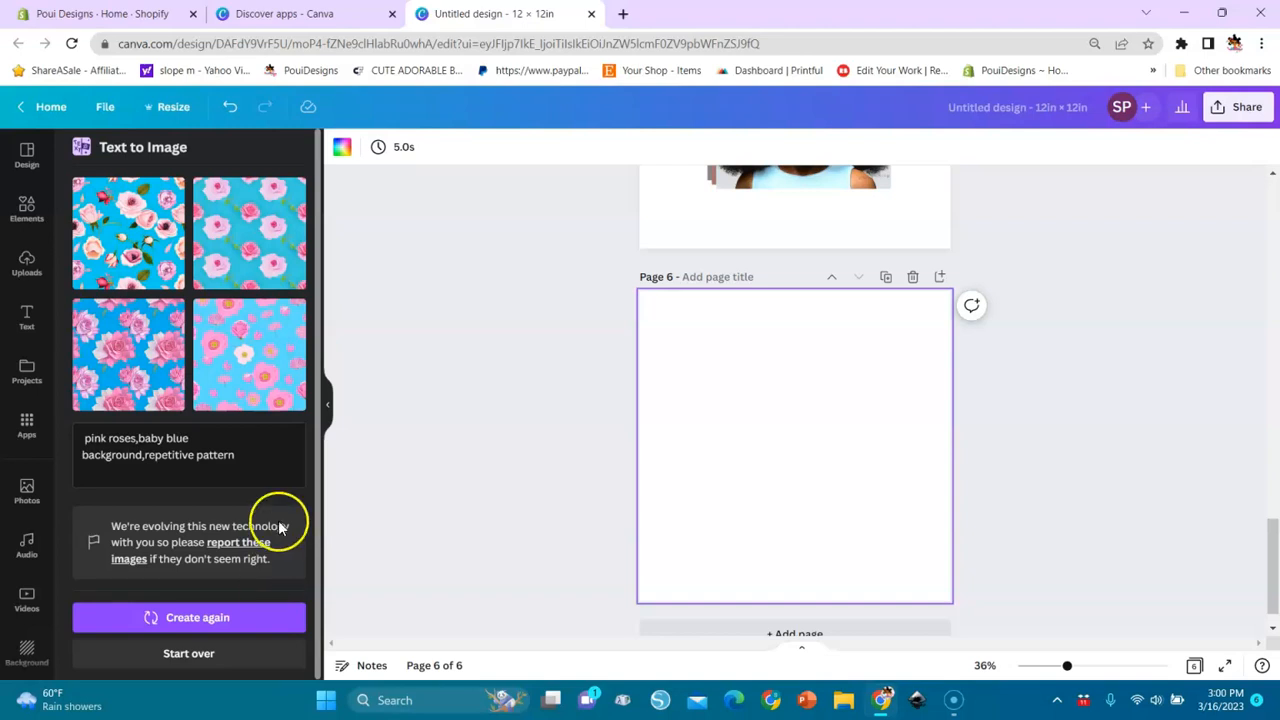
pyautogui.click(257, 245)
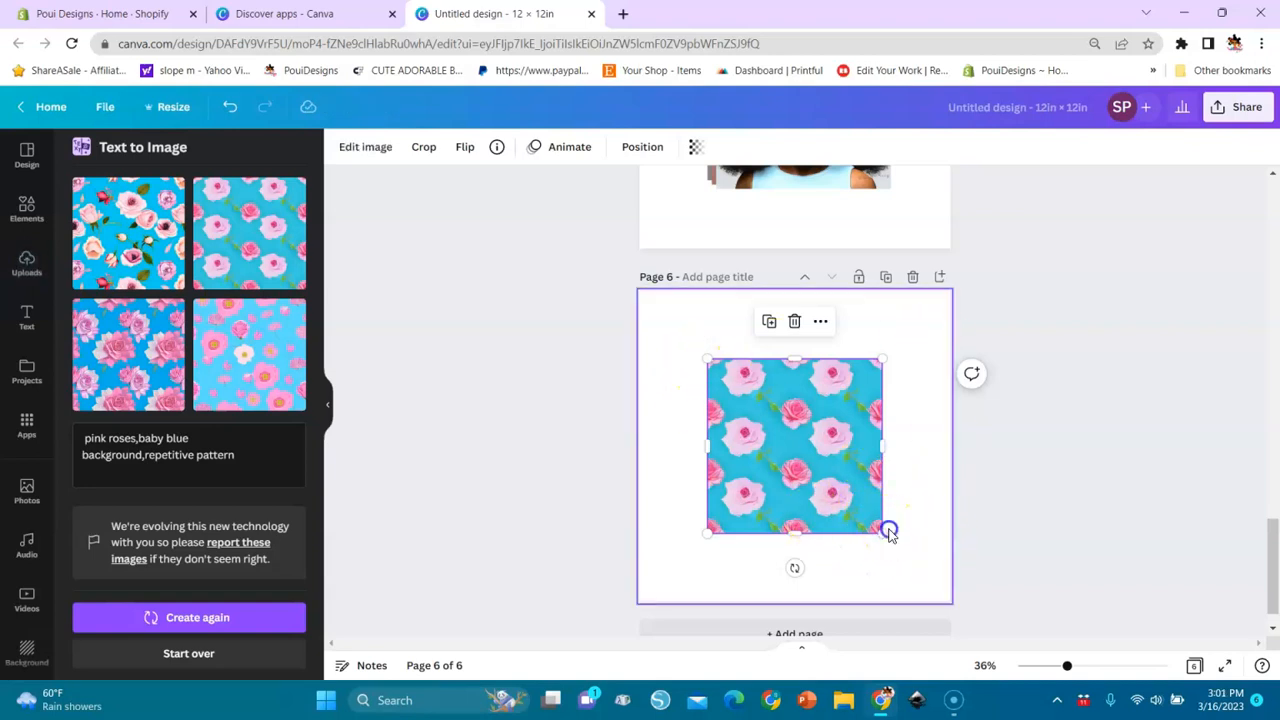
# Shrink the rose image, align it with page 6's upper-left corner, and place a duplicate flush against its right edge.
pyautogui.moveTo(880, 535); pyautogui.dragTo(810, 466)
pyautogui.moveTo(769, 422); pyautogui.dragTo(702, 355)
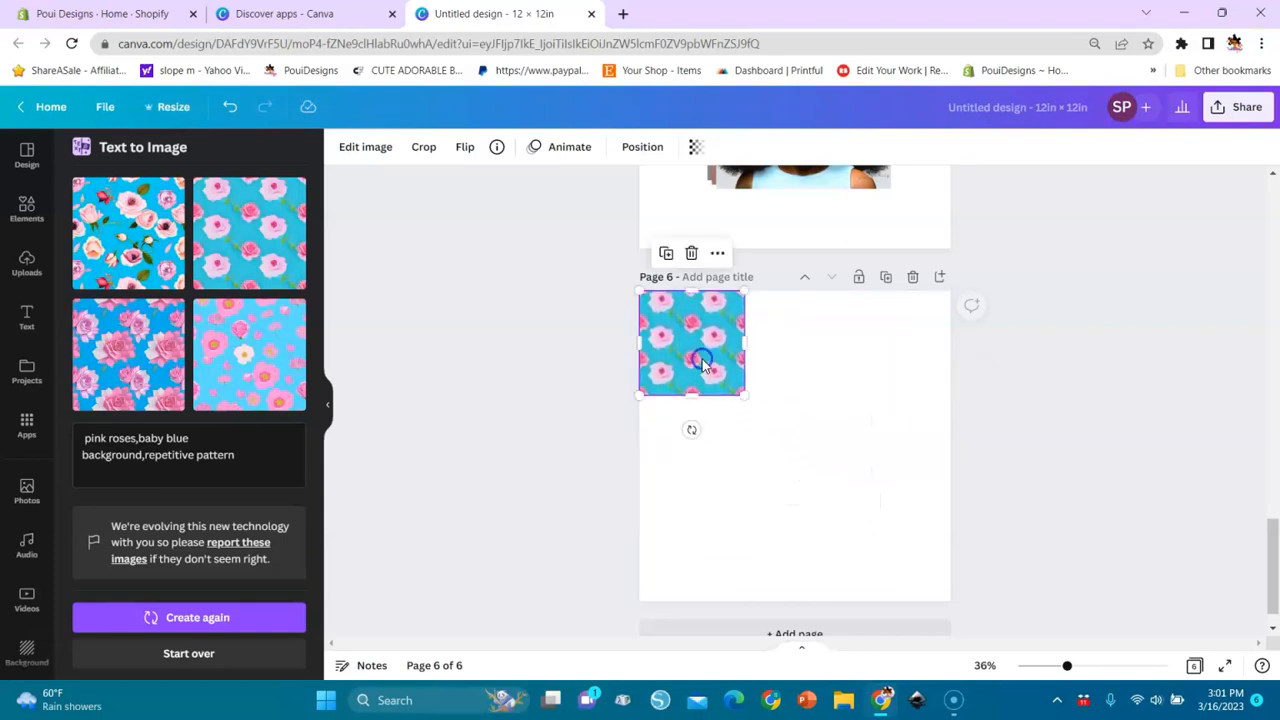
pyautogui.click(666, 252)
pyautogui.moveTo(708, 336); pyautogui.dragTo(808, 331)
pyautogui.click(809, 421)
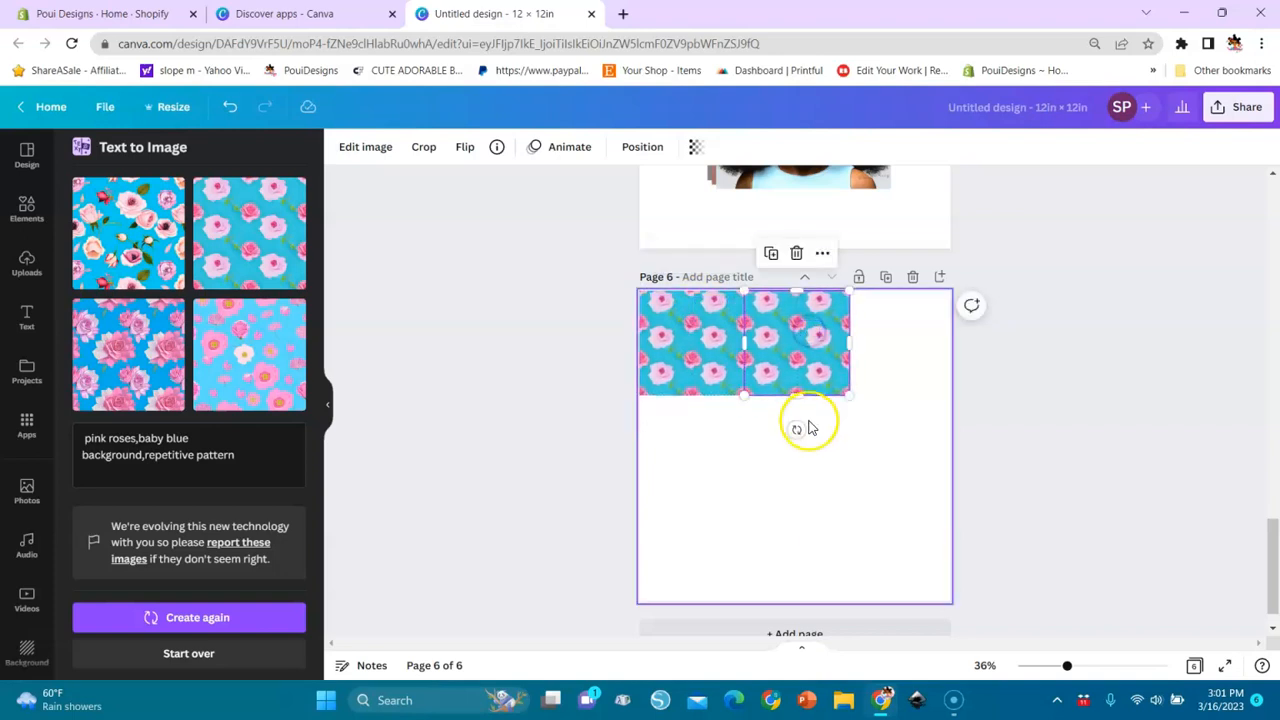
pyautogui.click(800, 356)
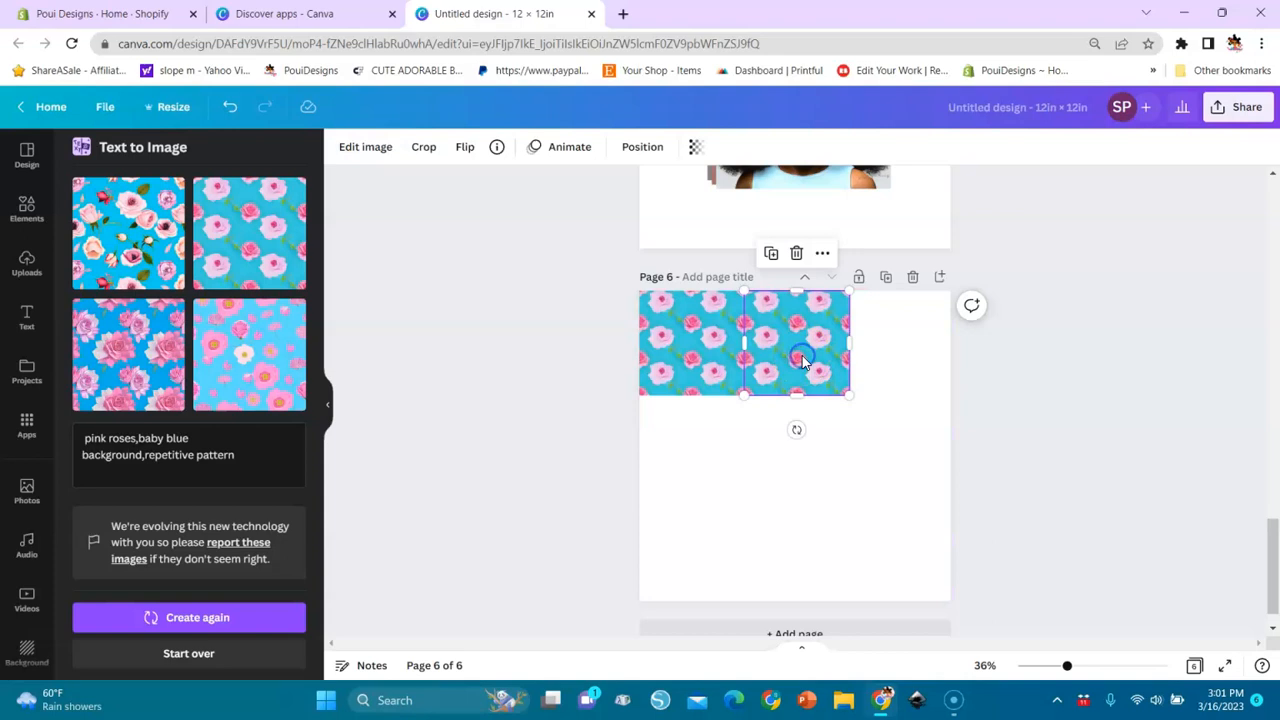
# Try to improve the seam between the two rose tiles by nudging the duplicate slightly left over the first.
pyautogui.moveTo(1066, 667); pyautogui.dragTo(1113, 668)
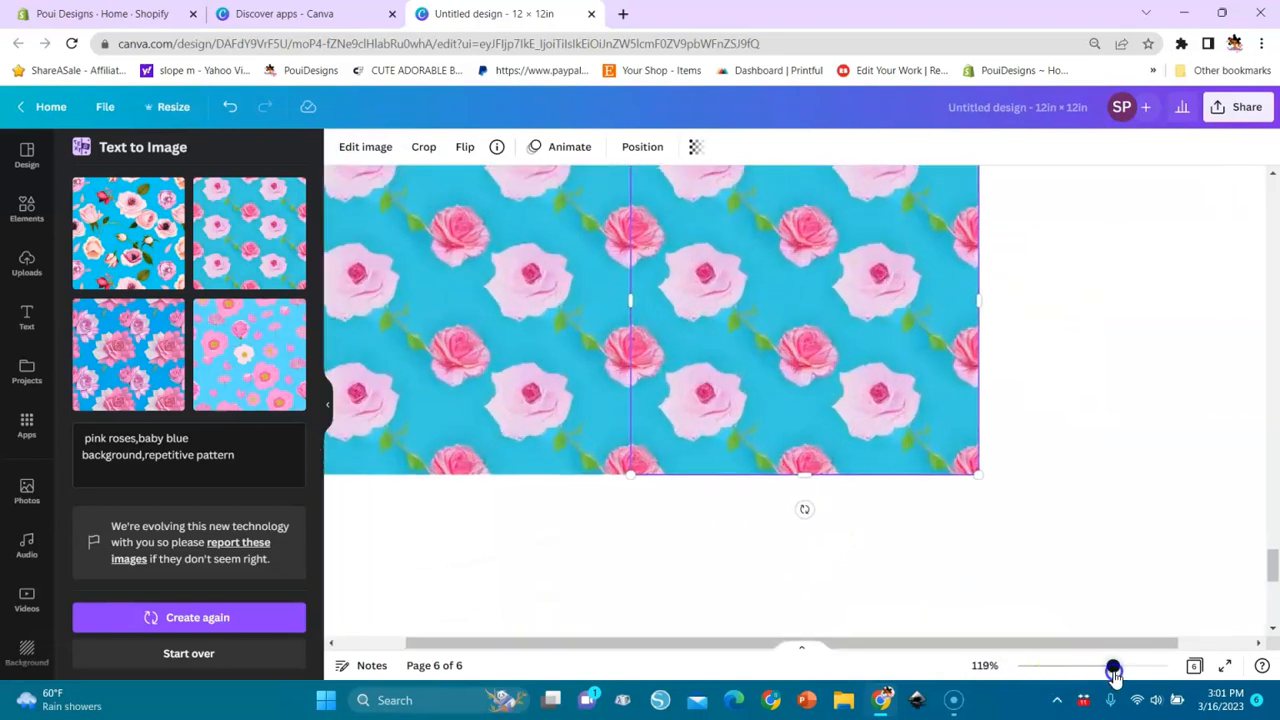
pyautogui.click(727, 577)
pyautogui.click(745, 405)
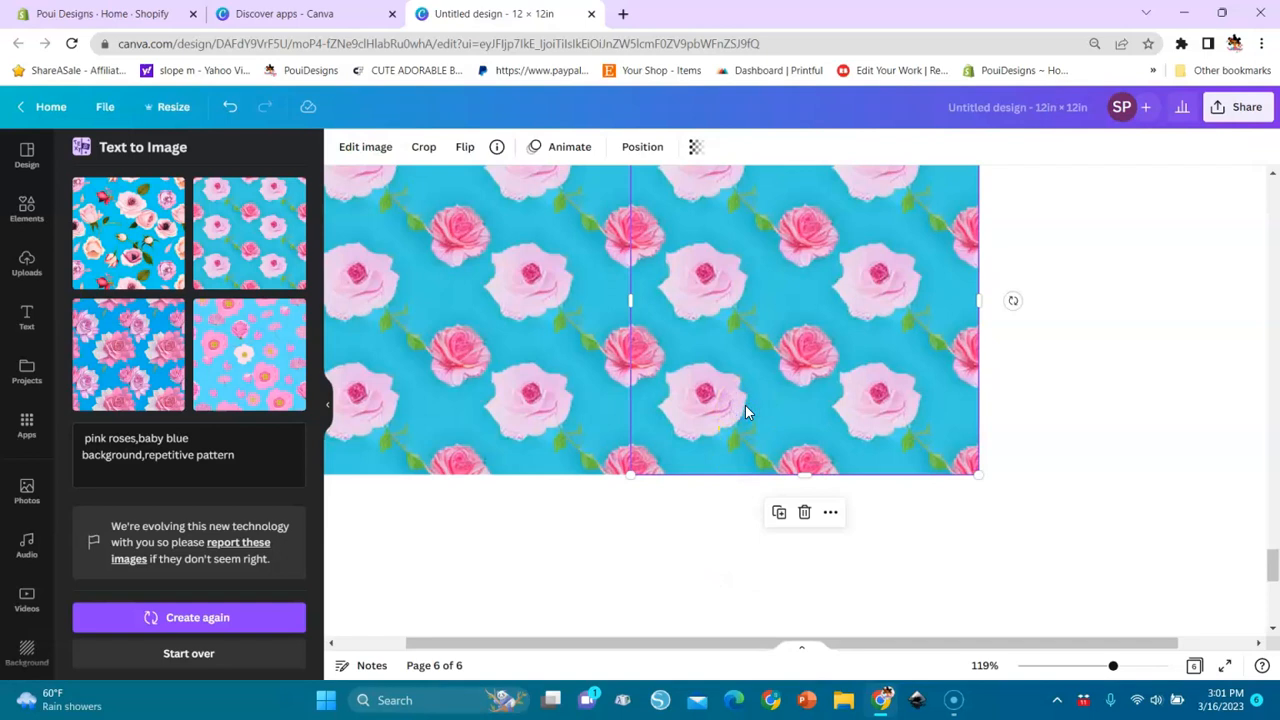
pyautogui.press('Left')
pyautogui.click(771, 402)
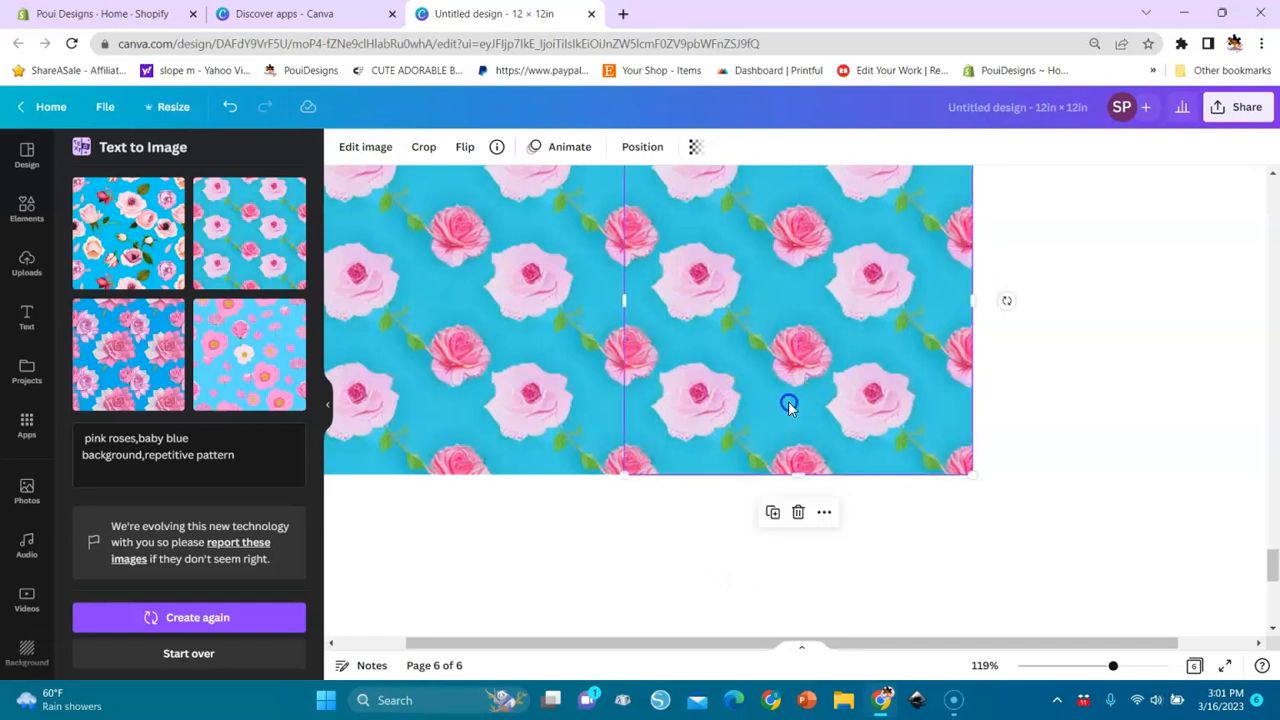
pyautogui.click(727, 509)
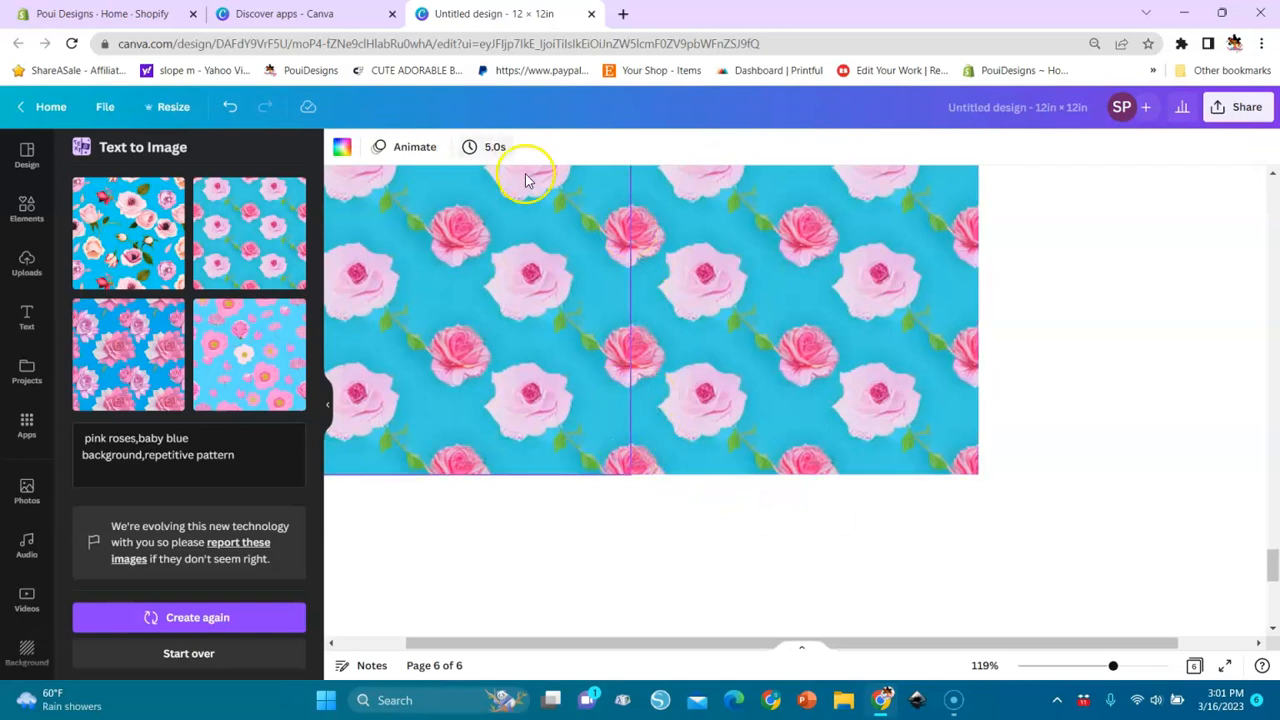
pyautogui.click(655, 427)
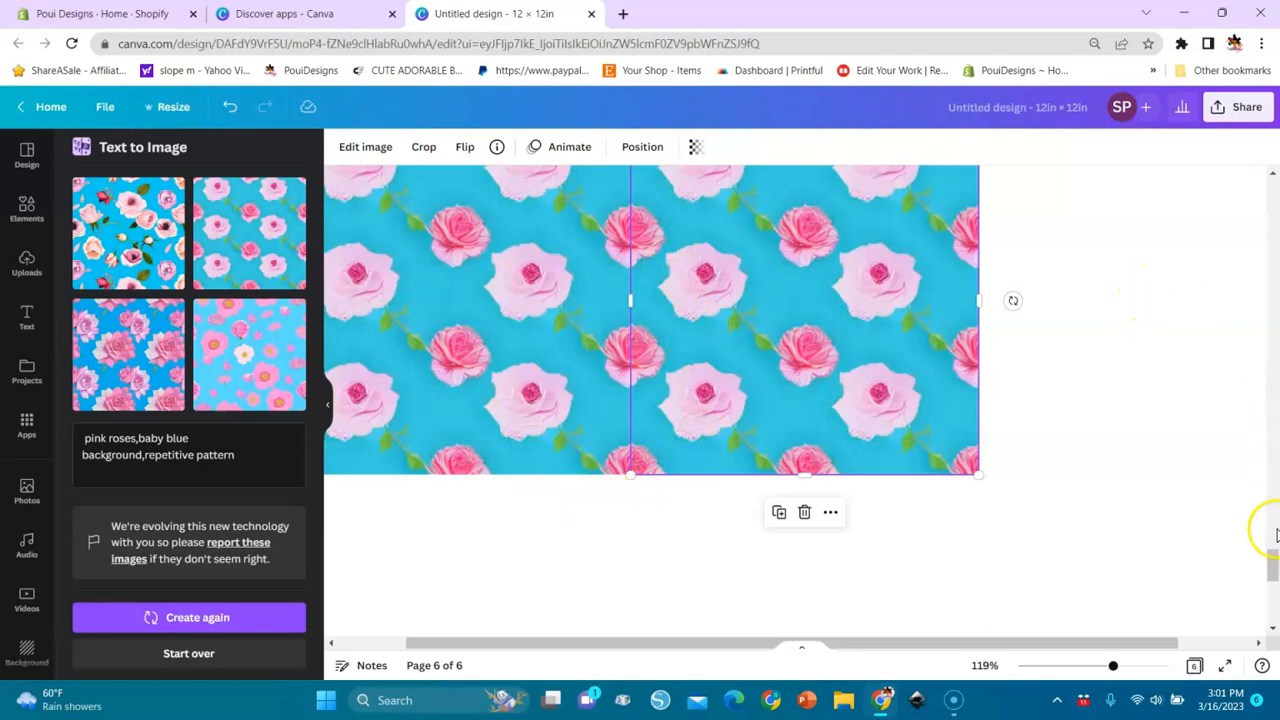
# Delete both evenly spaced rose tiles from page 6.
pyautogui.moveTo(1275, 563)
pyautogui.mouseDown()
pyautogui.moveTo(1269, 531)
pyautogui.moveTo(1270, 550)
pyautogui.mouseUp()
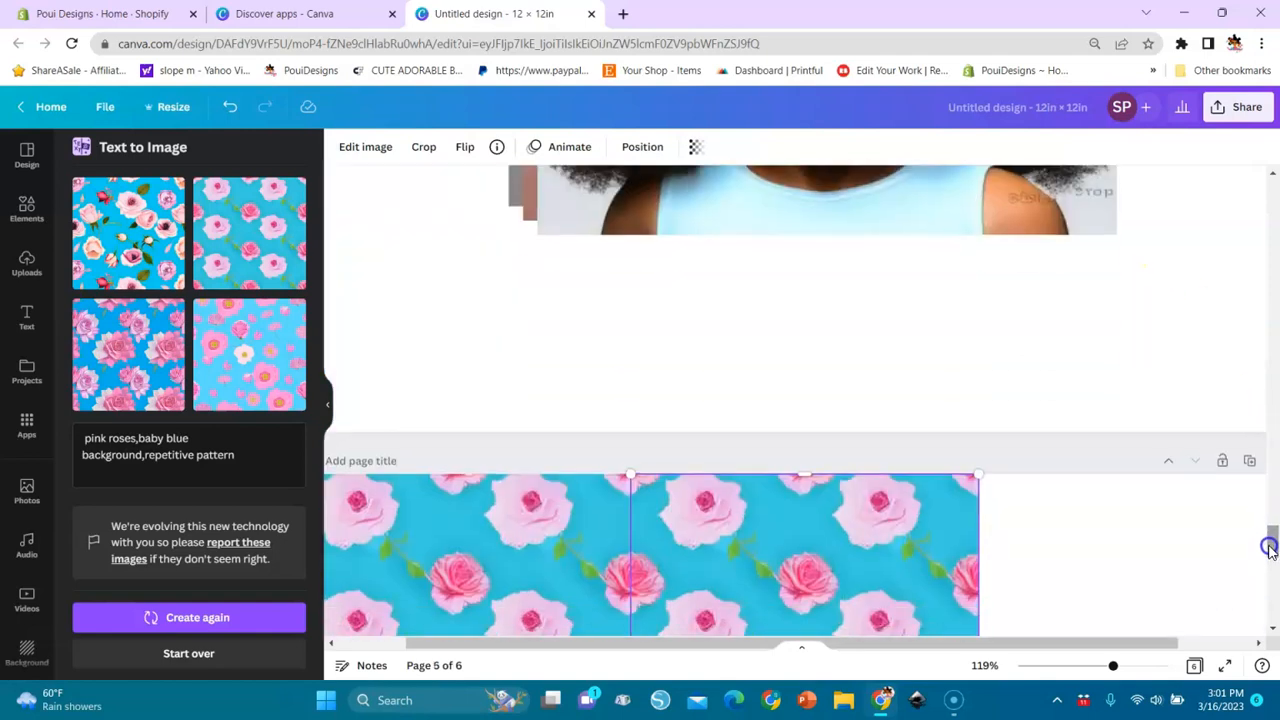
pyautogui.click(1135, 558)
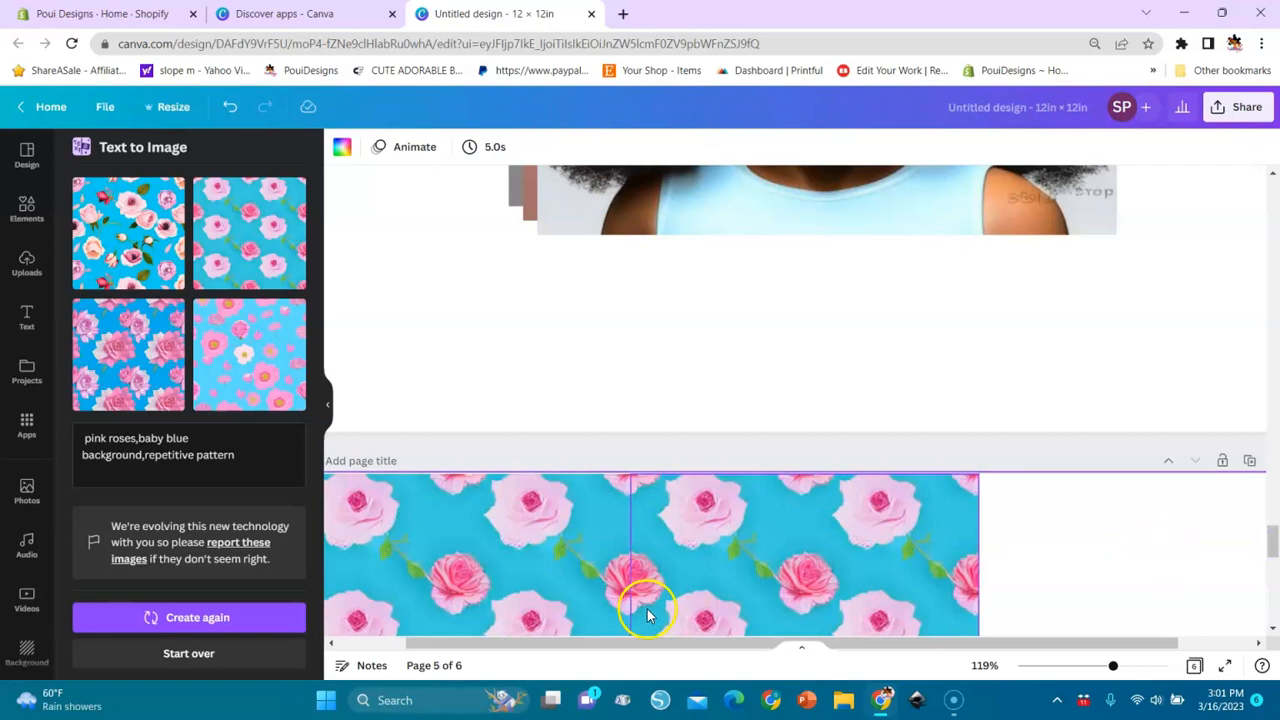
pyautogui.click(687, 540)
pyautogui.keyDown('shift'); pyautogui.click(562, 554); pyautogui.keyUp('shift')
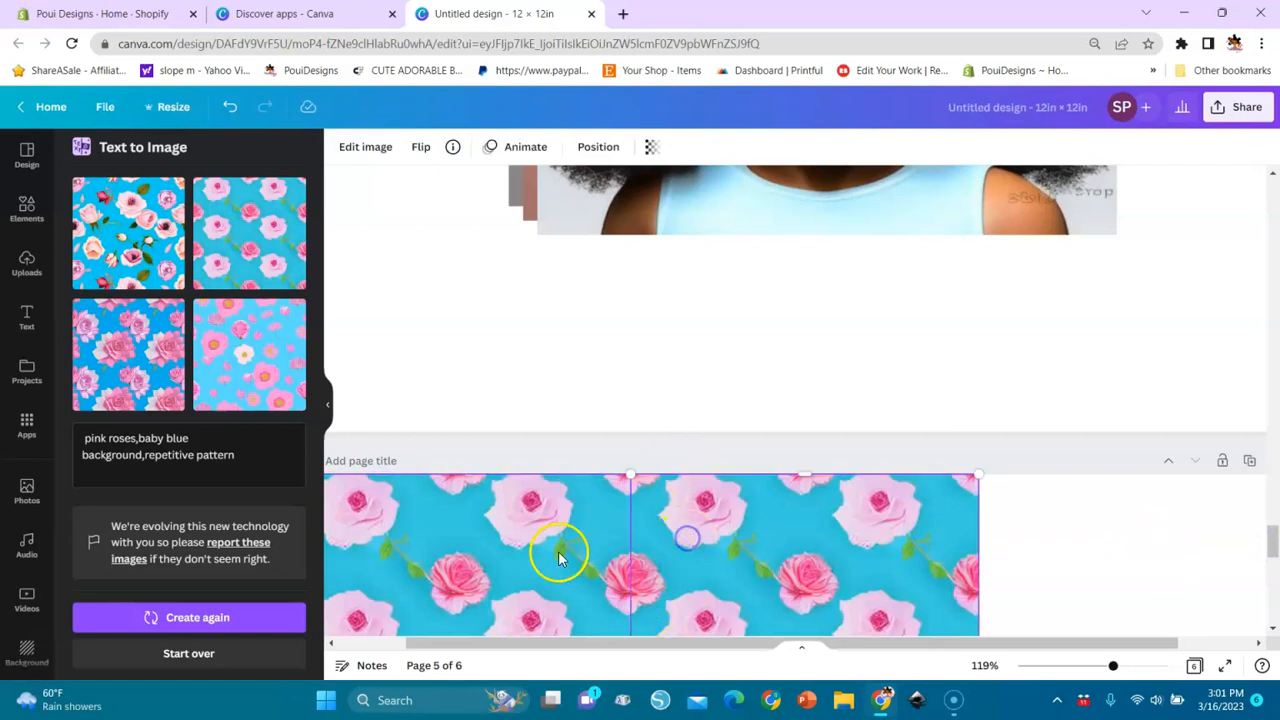
pyautogui.press('Delete')
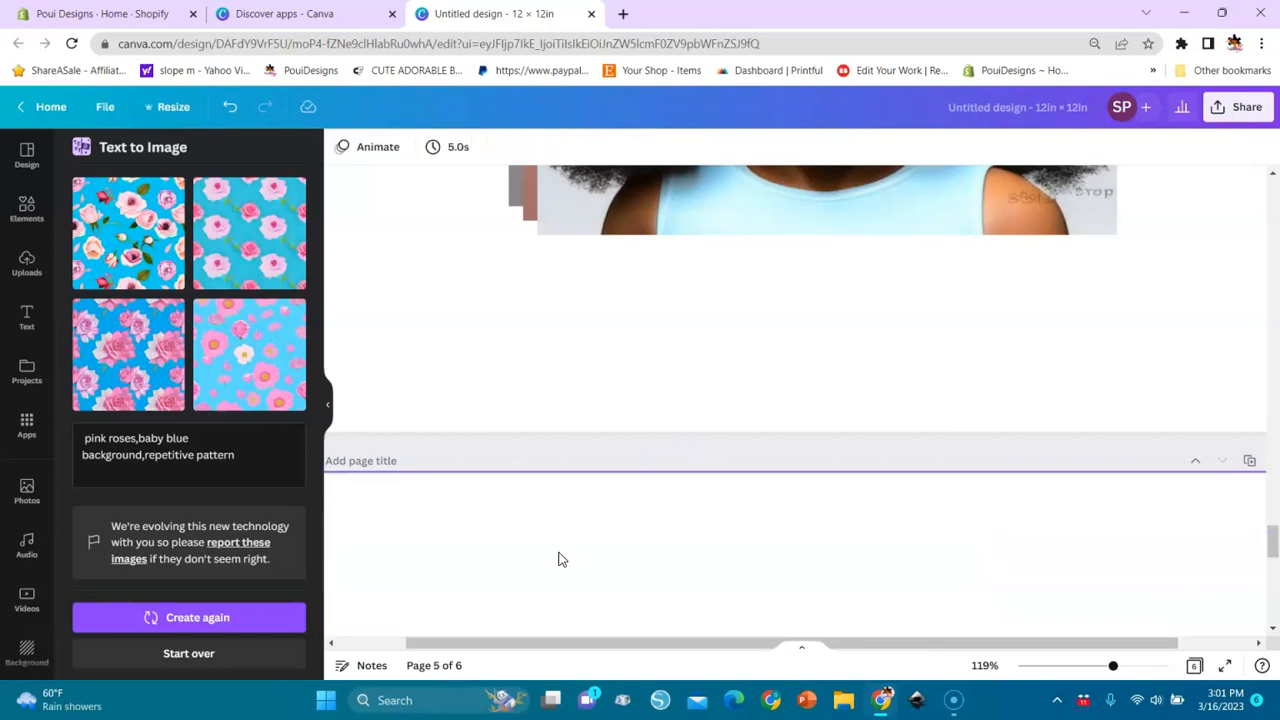
# Add the generated pink flowers image with the white bloom, move it to page 6, shrink it and align it with the upper-left corner.
pyautogui.click(263, 354)
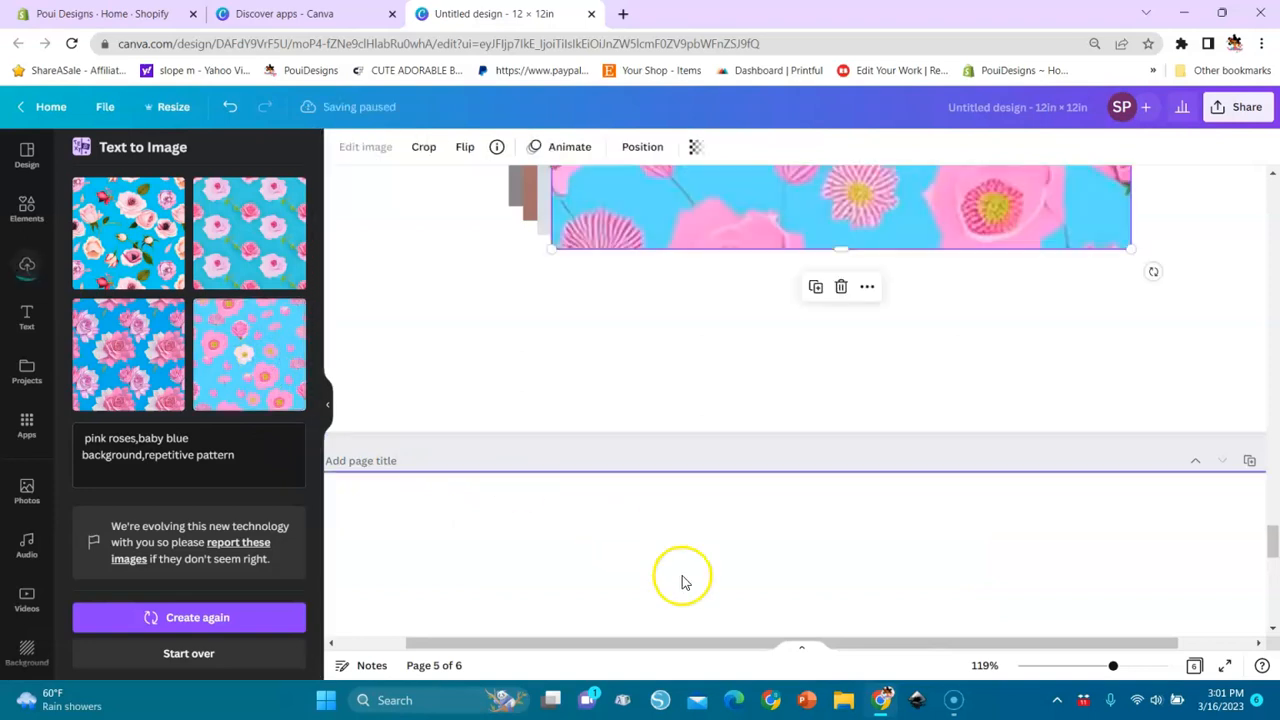
pyautogui.moveTo(887, 199); pyautogui.dragTo(822, 716)
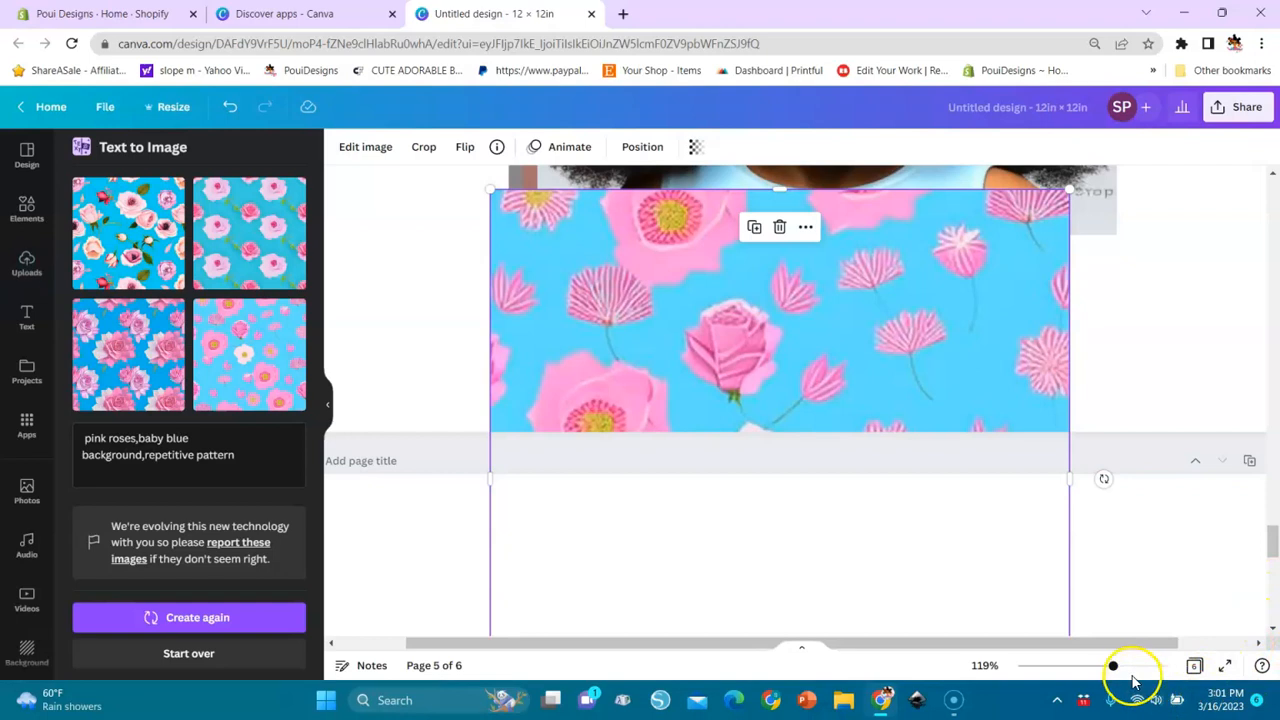
pyautogui.moveTo(1112, 666); pyautogui.dragTo(1064, 667)
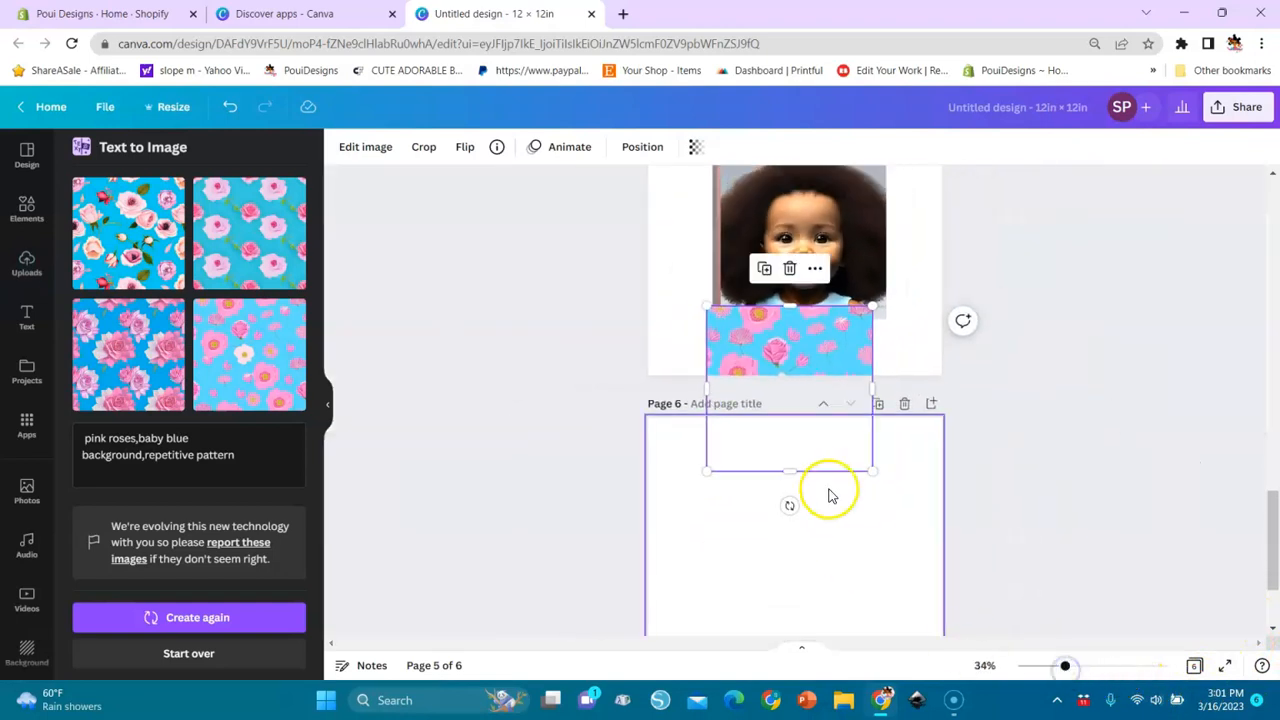
pyautogui.moveTo(803, 449); pyautogui.dragTo(789, 586)
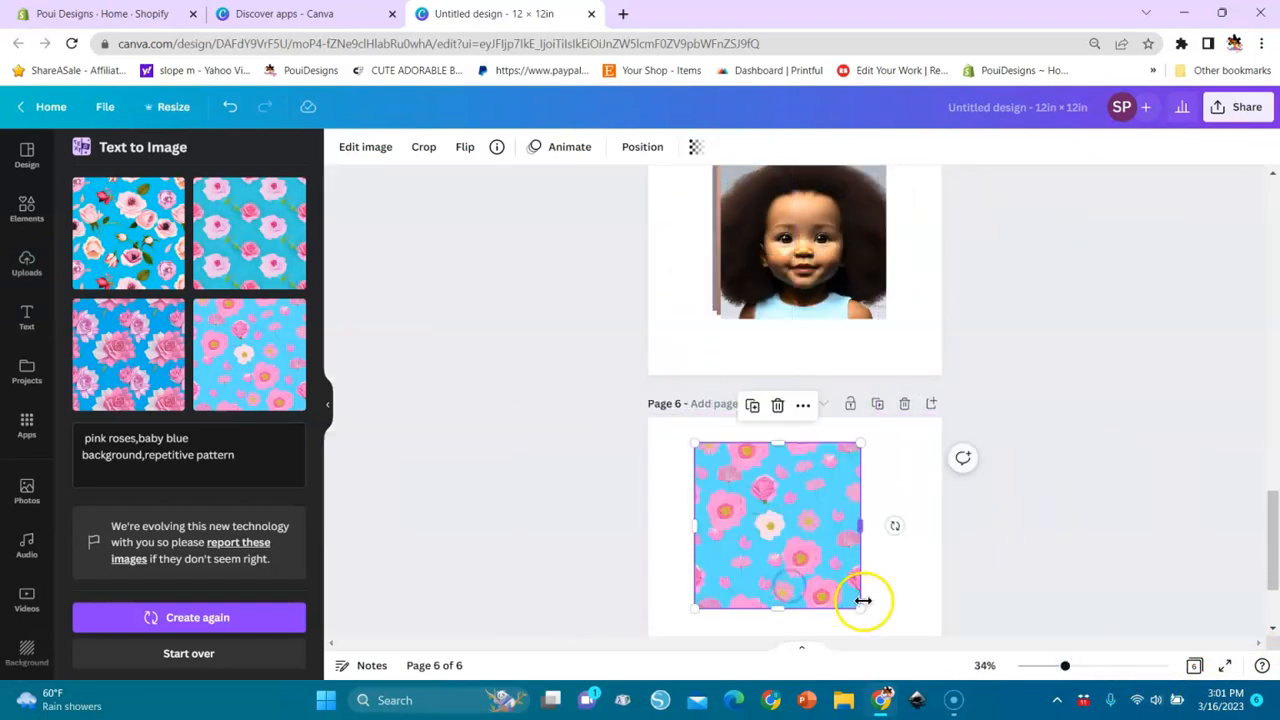
pyautogui.moveTo(857, 607); pyautogui.dragTo(831, 586)
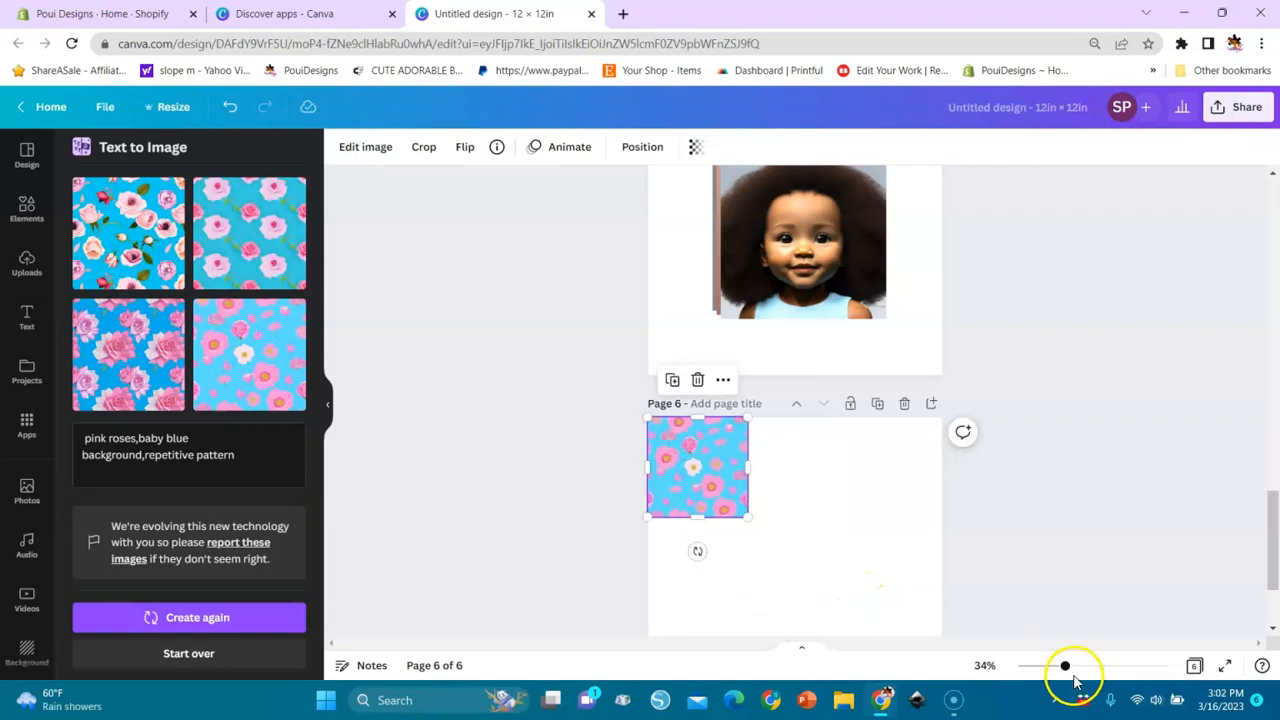
pyautogui.moveTo(1066, 667); pyautogui.dragTo(1104, 672)
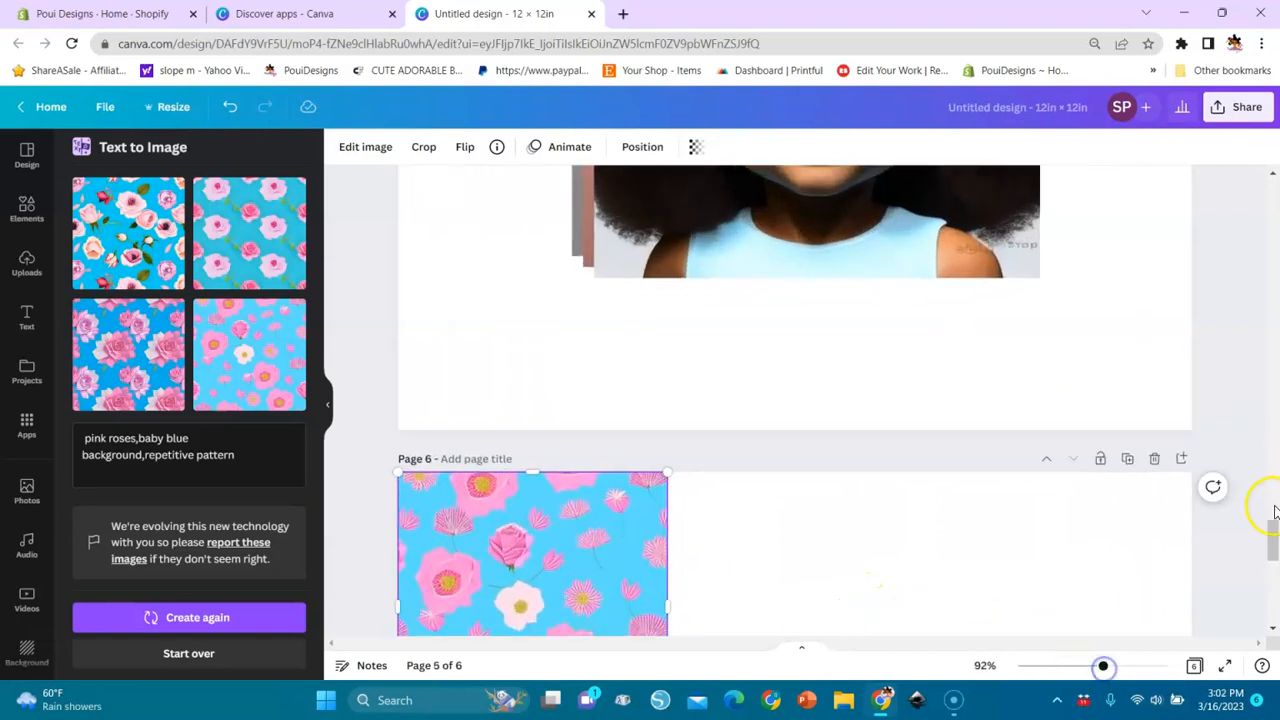
pyautogui.moveTo(1273, 538); pyautogui.dragTo(1272, 556)
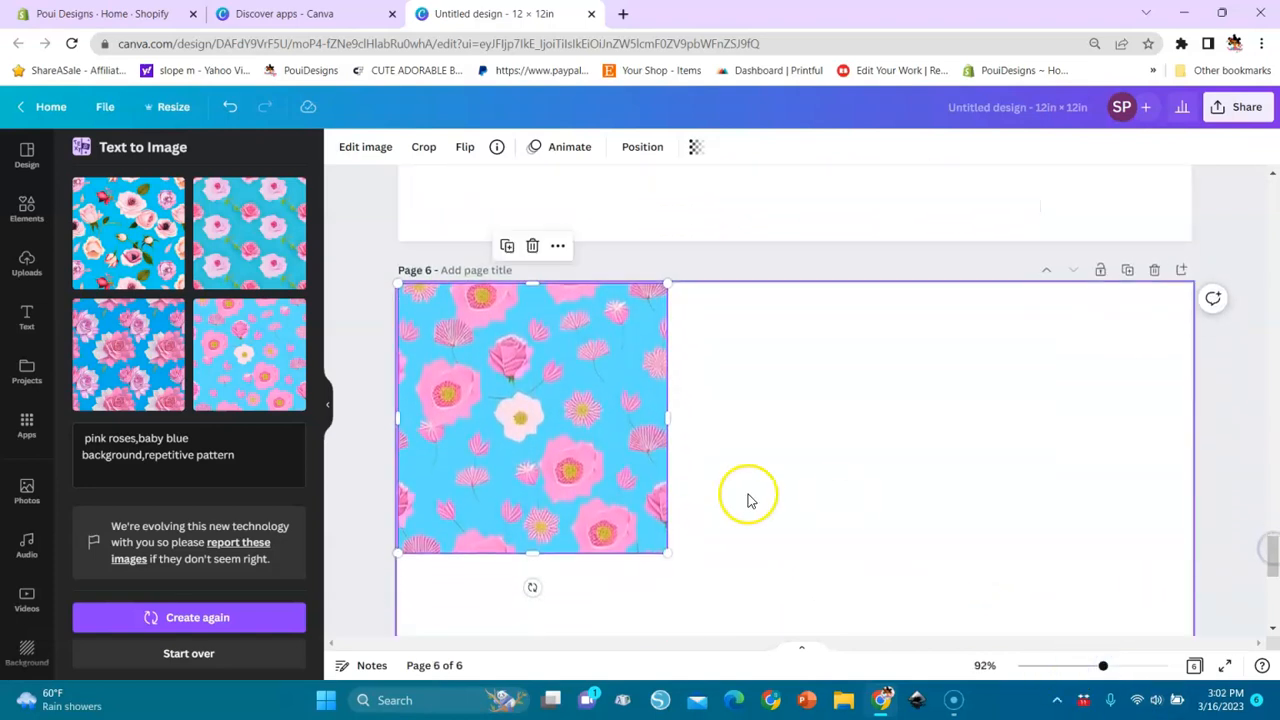
# Duplicate the pink flowers tile and place the copy flush against its right edge to check the pattern's seam.
pyautogui.hotkey('ctrl', 'd')
pyautogui.moveTo(551, 479); pyautogui.dragTo(811, 457)
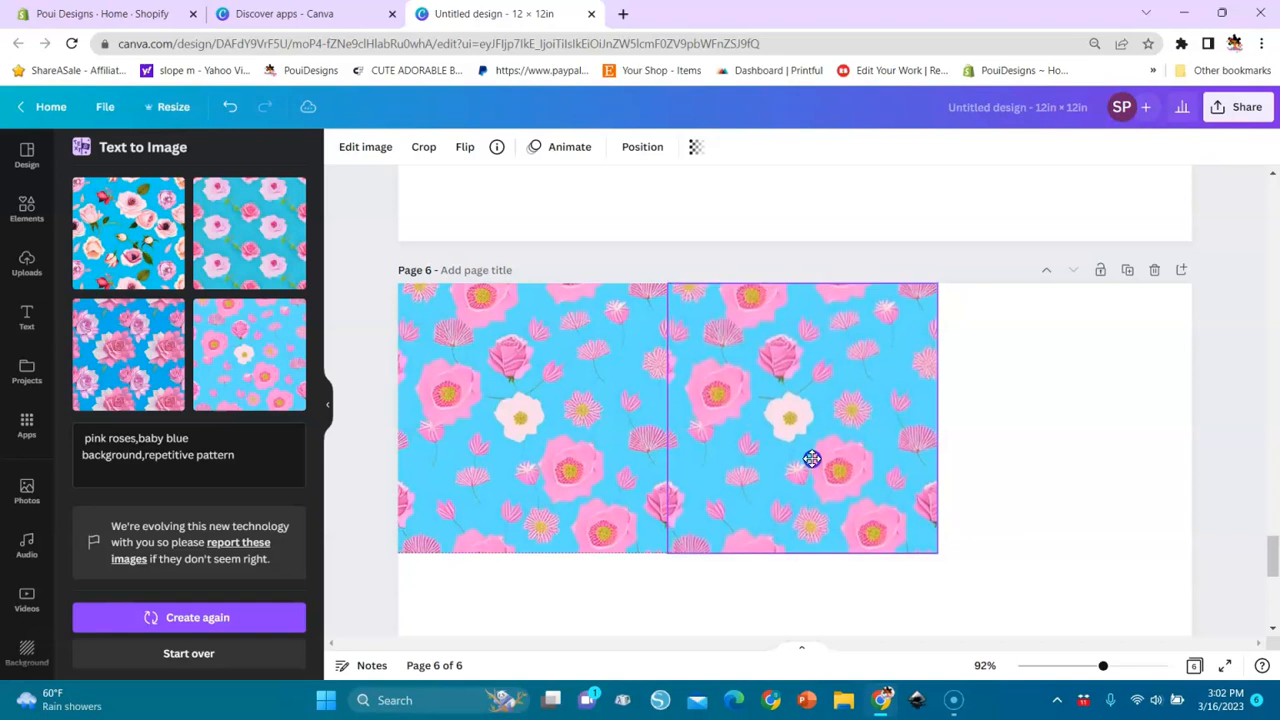
pyautogui.click(968, 440)
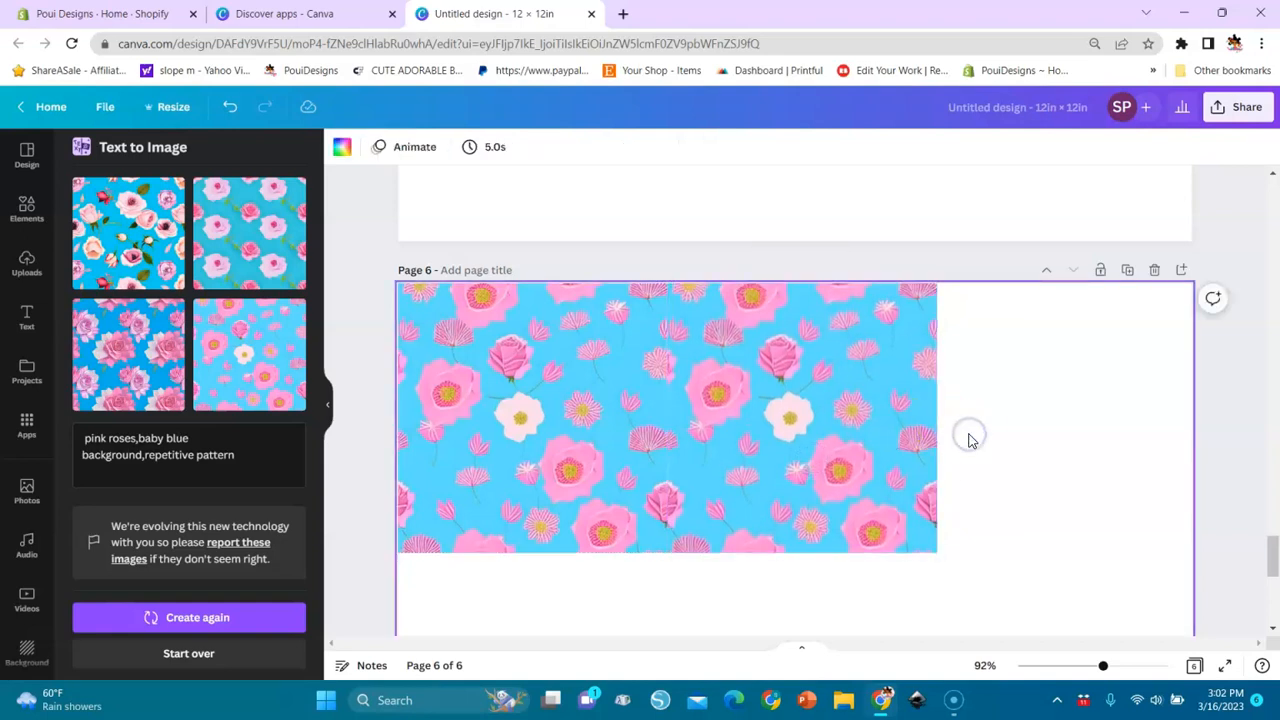
pyautogui.click(665, 360)
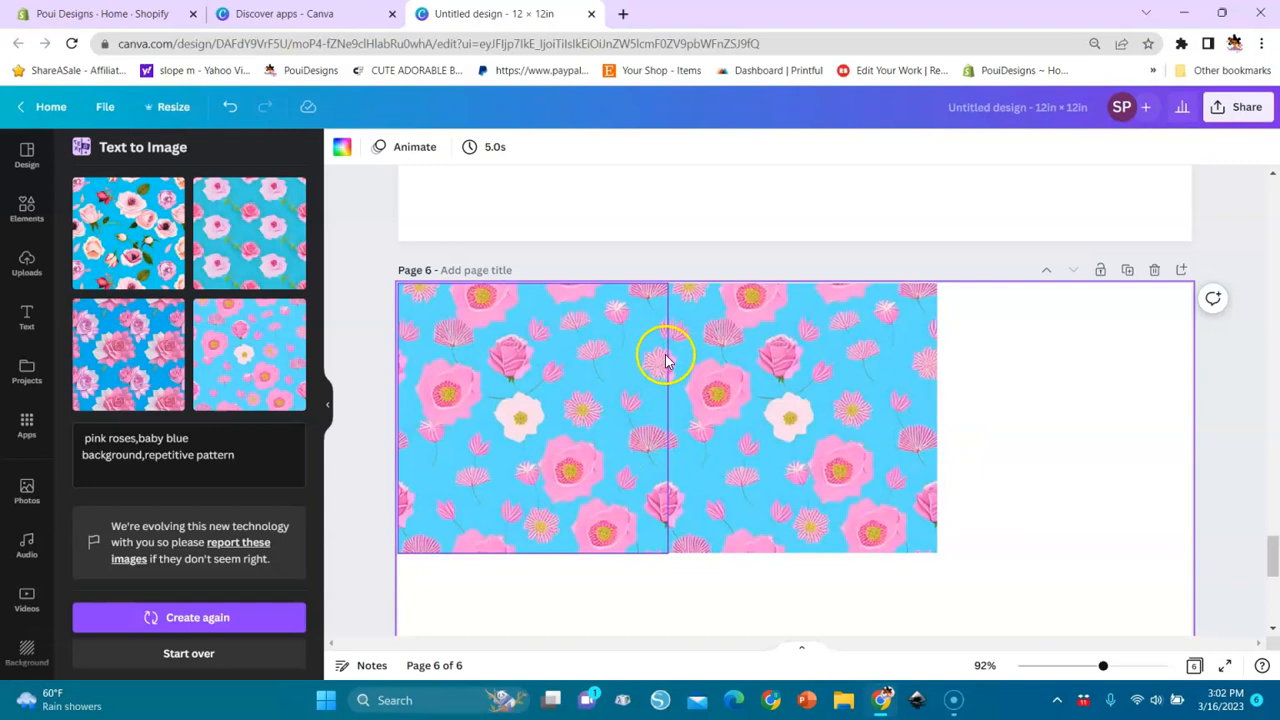
# Delete both pink flowers tiles from page 6.
pyautogui.click(580, 468)
pyautogui.keyDown('shift'); pyautogui.click(749, 440); pyautogui.keyUp('shift')
pyautogui.press('Delete')
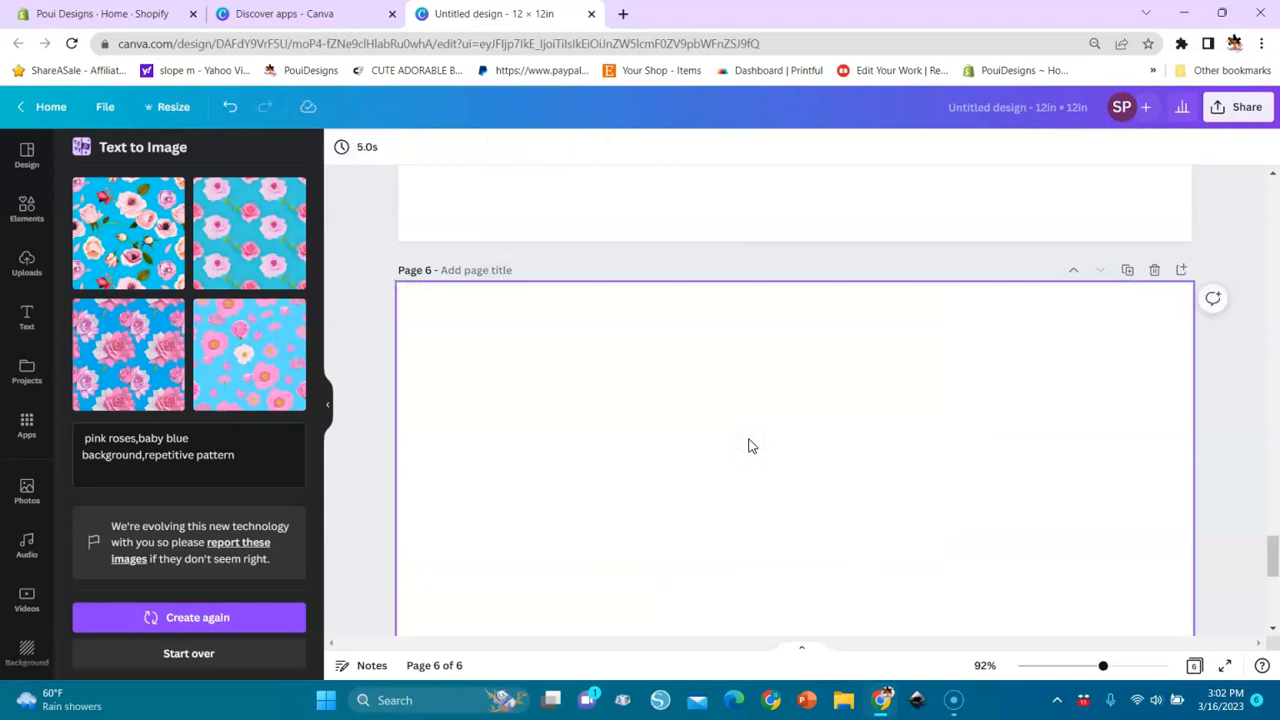
# Add the generated mixed roses image with green leaves to page 6 and align it with the page's upper-left corner.
pyautogui.click(115, 240)
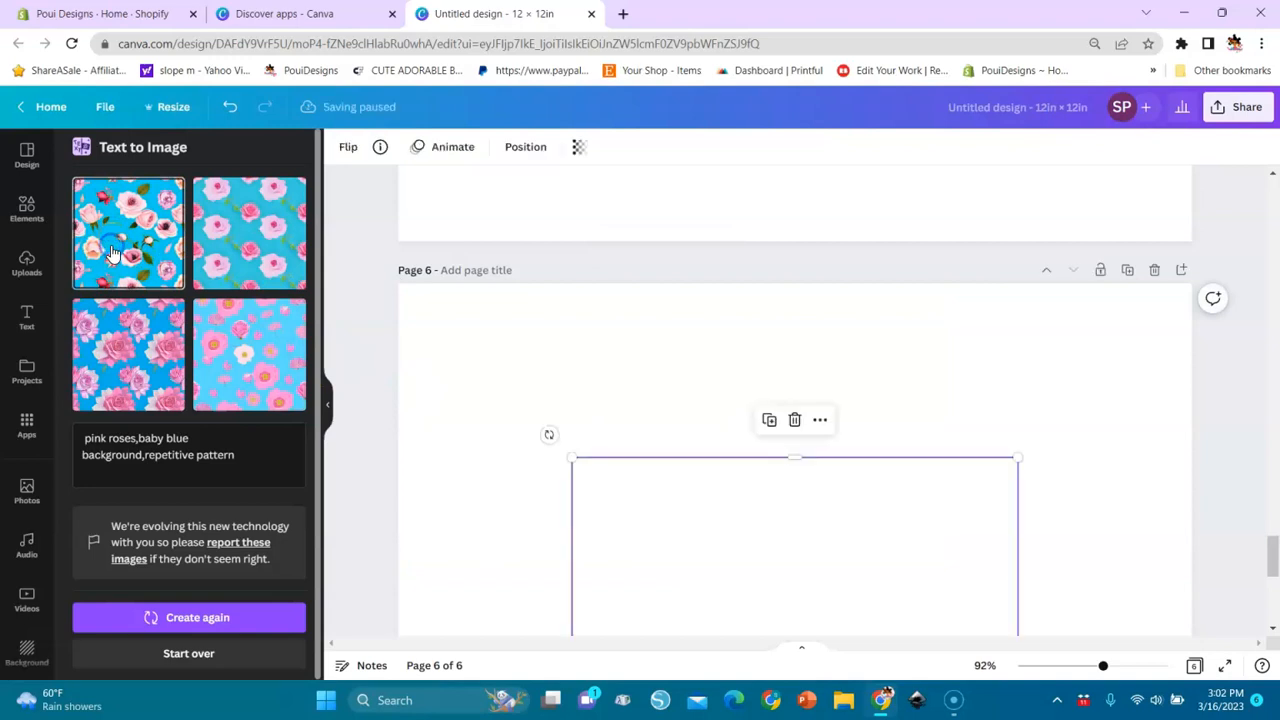
pyautogui.moveTo(815, 601); pyautogui.dragTo(651, 412)
pyautogui.click(895, 421)
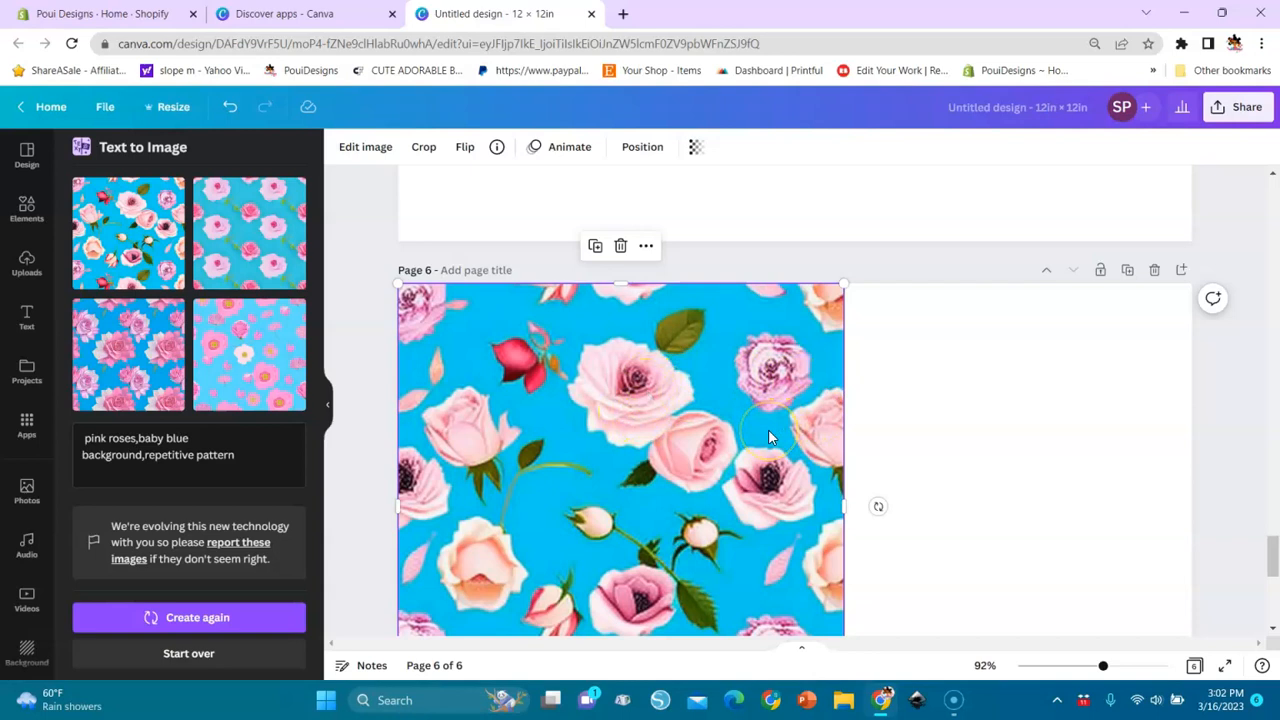
# Duplicate the mixed roses image and try to match the pattern by overlapping the copy on the original's right side.
pyautogui.hotkey('ctrl', 'd')
pyautogui.moveTo(690, 455); pyautogui.dragTo(1048, 445)
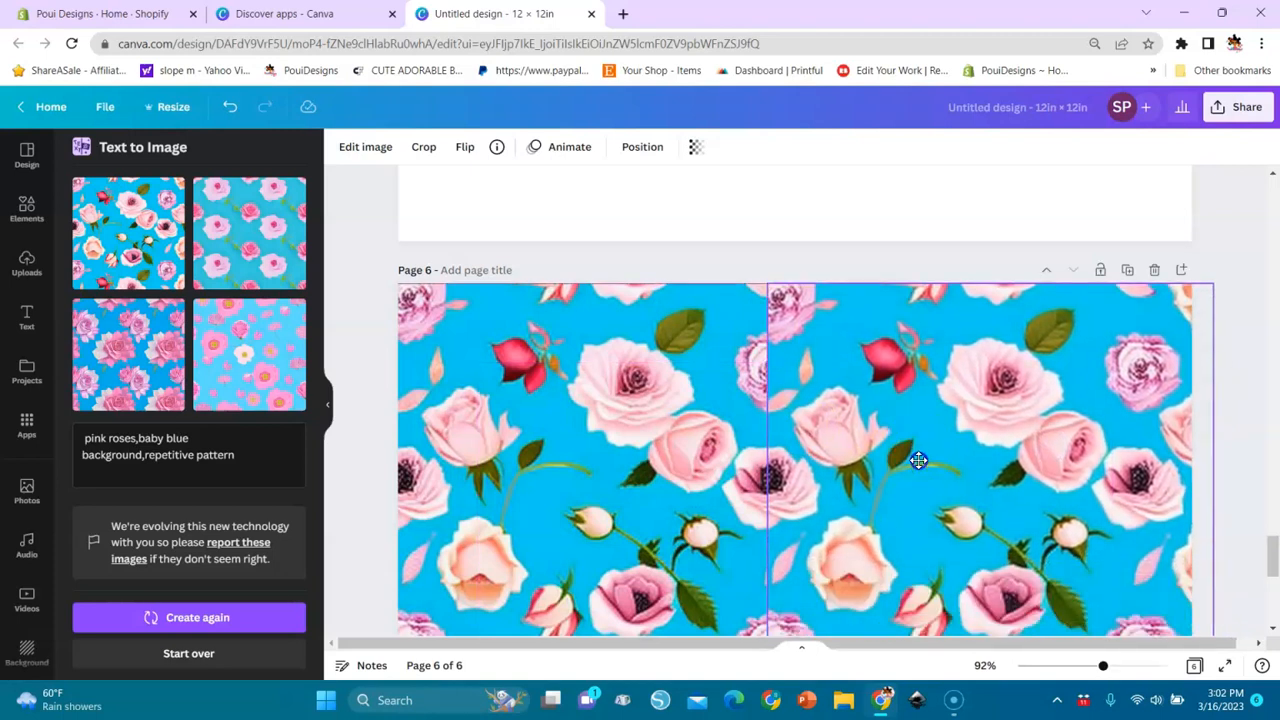
pyautogui.moveTo(917, 461); pyautogui.dragTo(917, 531)
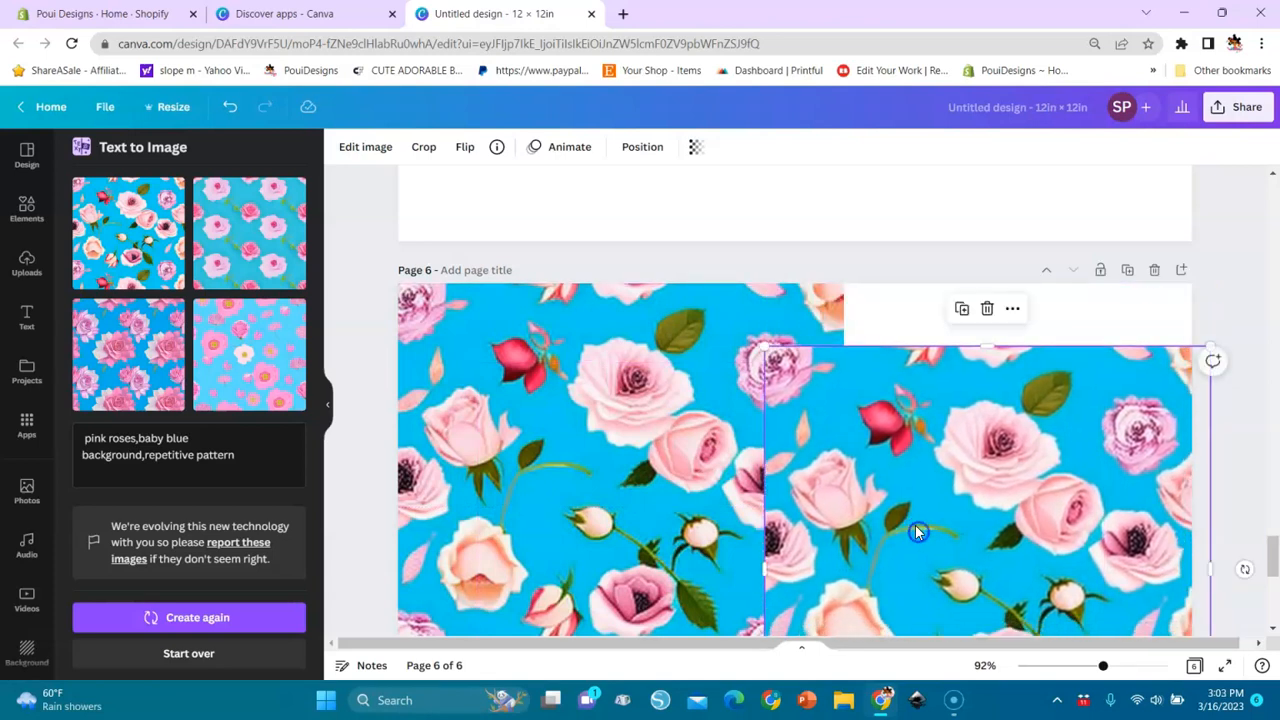
# Clear the mixed roses images from page 6 and start over with an empty Text to Image prompt.
pyautogui.click(698, 562)
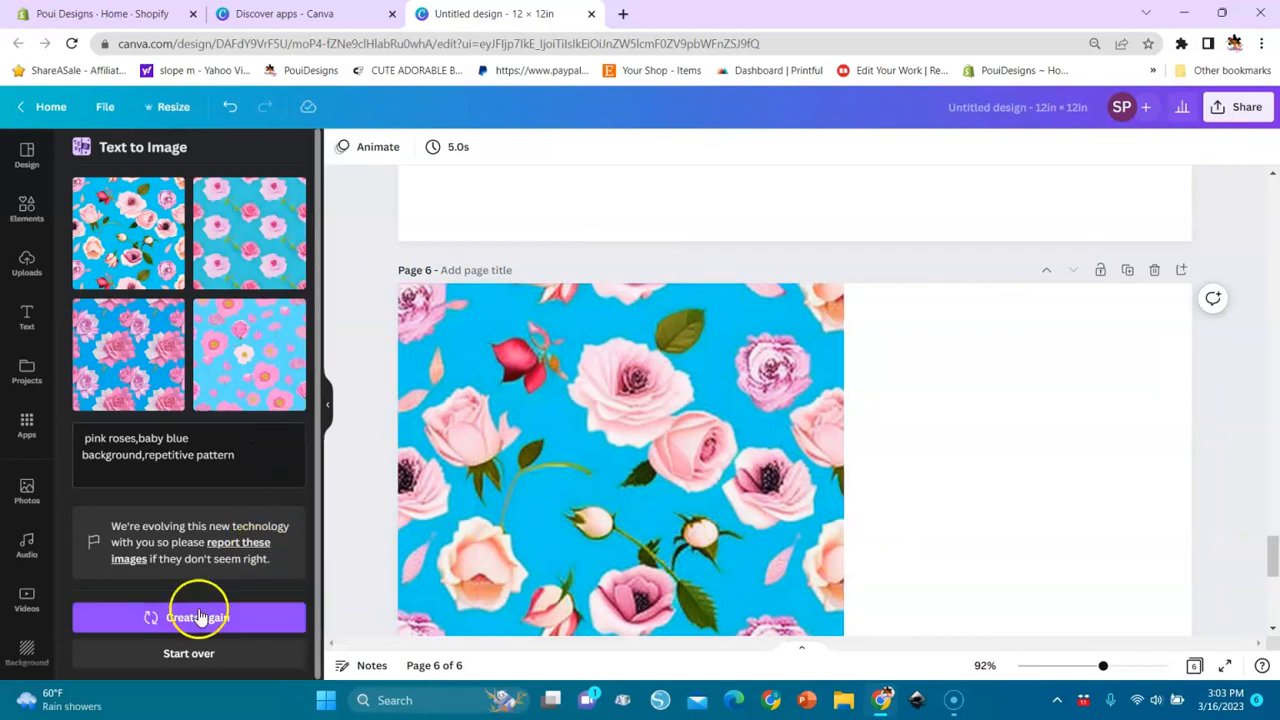
pyautogui.click(199, 617)
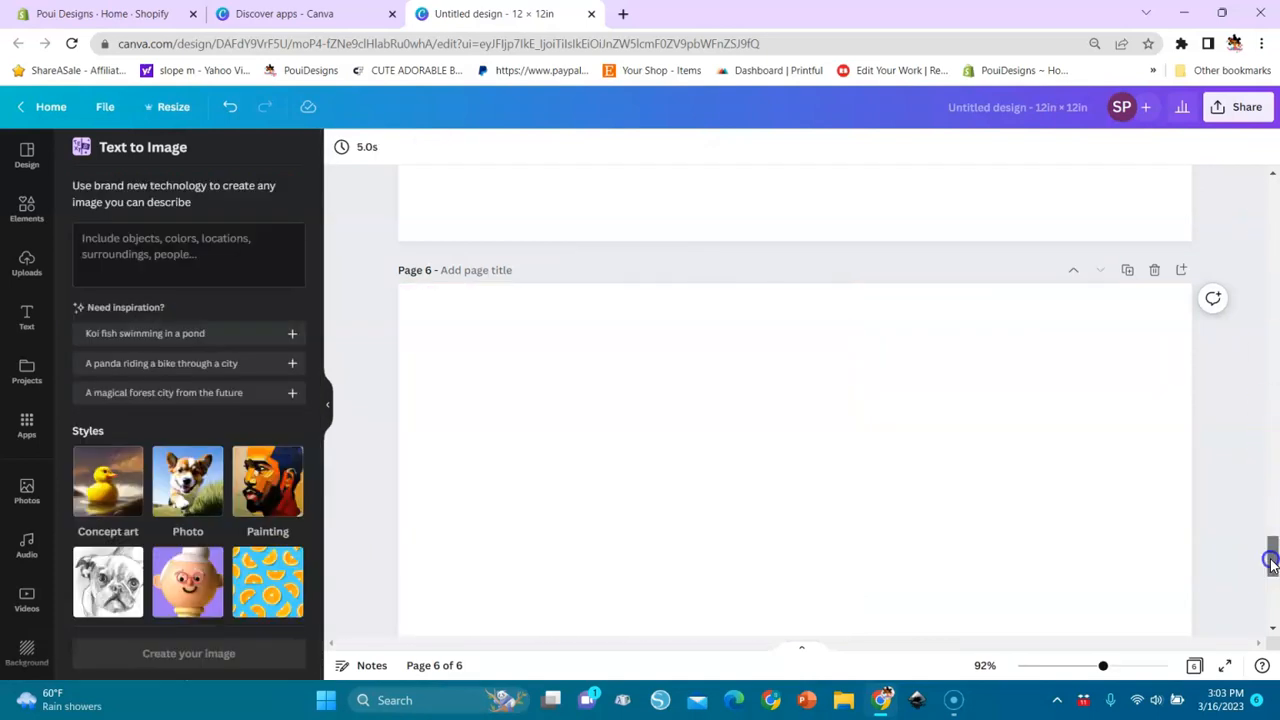
# Delete the photo of the woman and curly-haired child from page 2.
pyautogui.moveTo(1272, 563); pyautogui.dragTo(1272, 535)
pyautogui.moveTo(1103, 665); pyautogui.dragTo(1050, 666)
pyautogui.moveTo(1272, 548); pyautogui.dragTo(1274, 463)
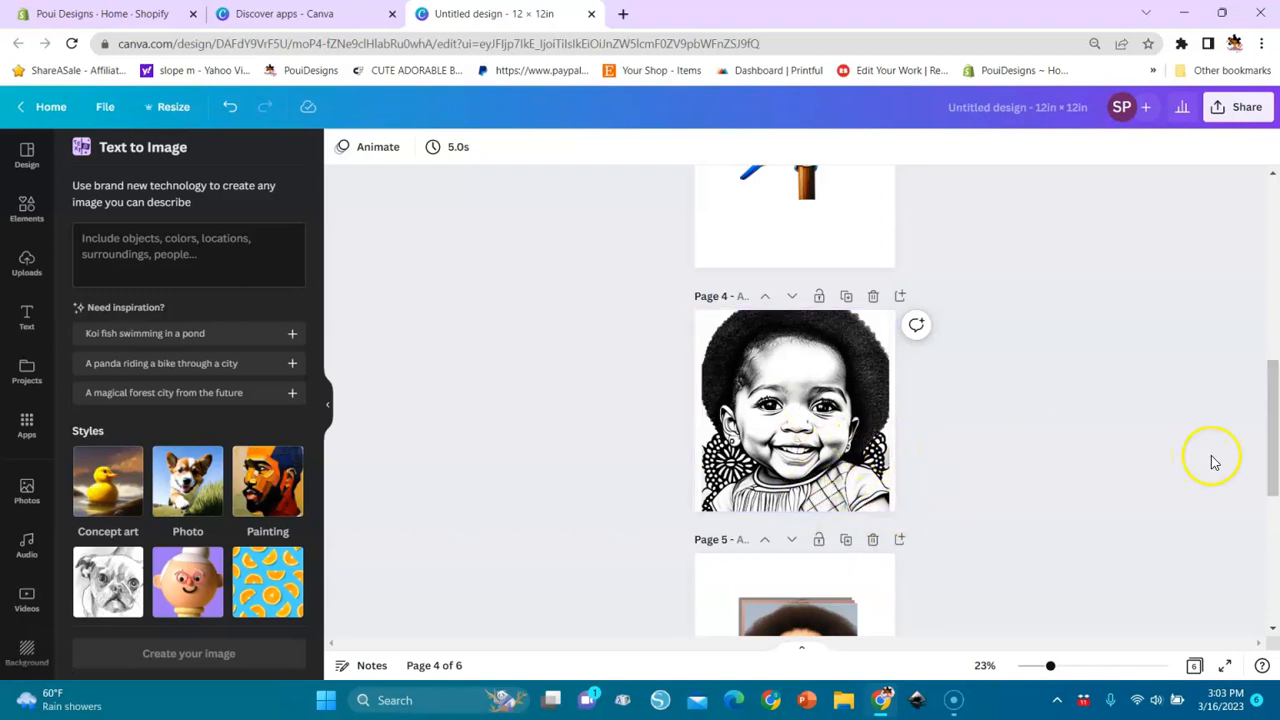
pyautogui.moveTo(1275, 445); pyautogui.dragTo(1274, 343)
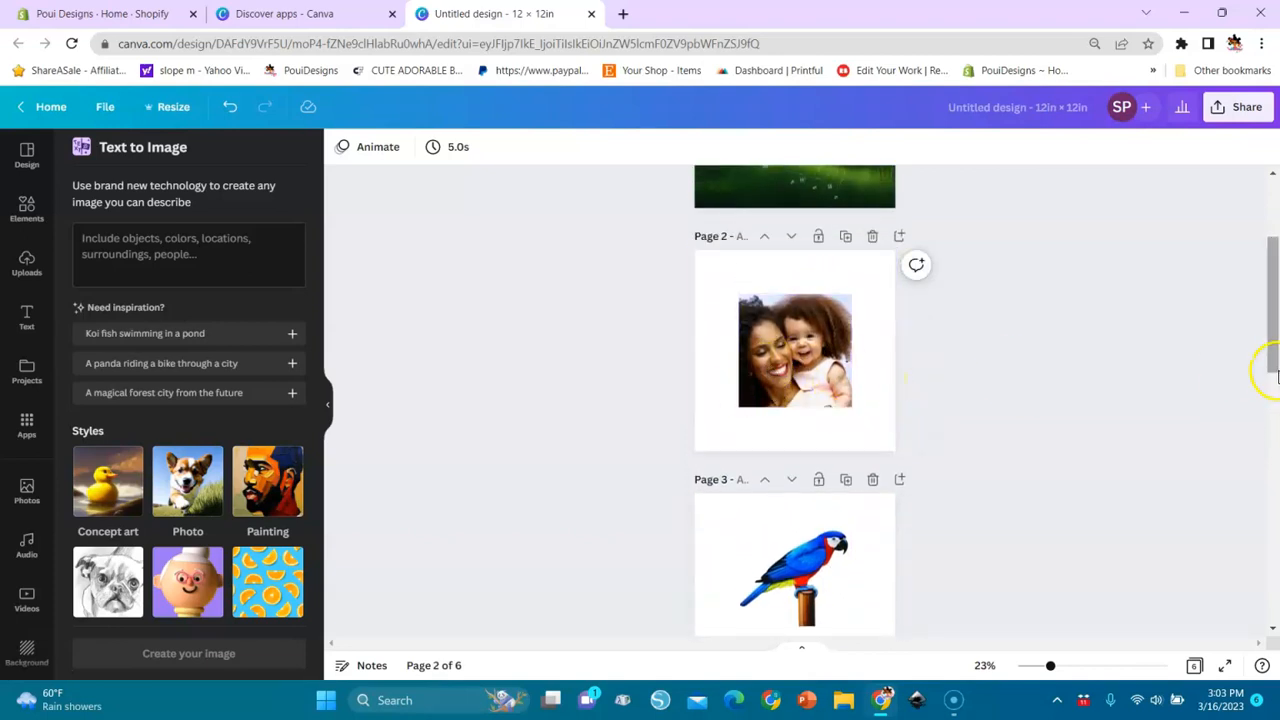
pyautogui.moveTo(1275, 360); pyautogui.dragTo(1272, 272)
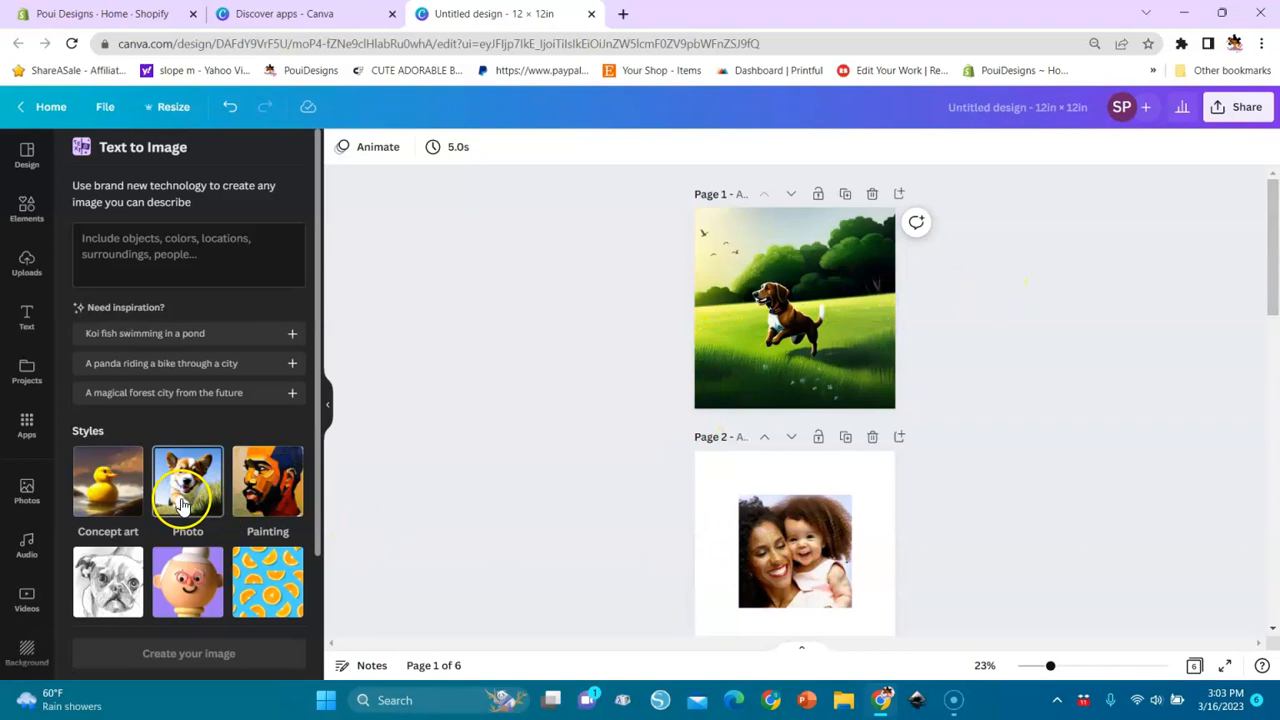
pyautogui.click(806, 568)
pyautogui.press('Delete')
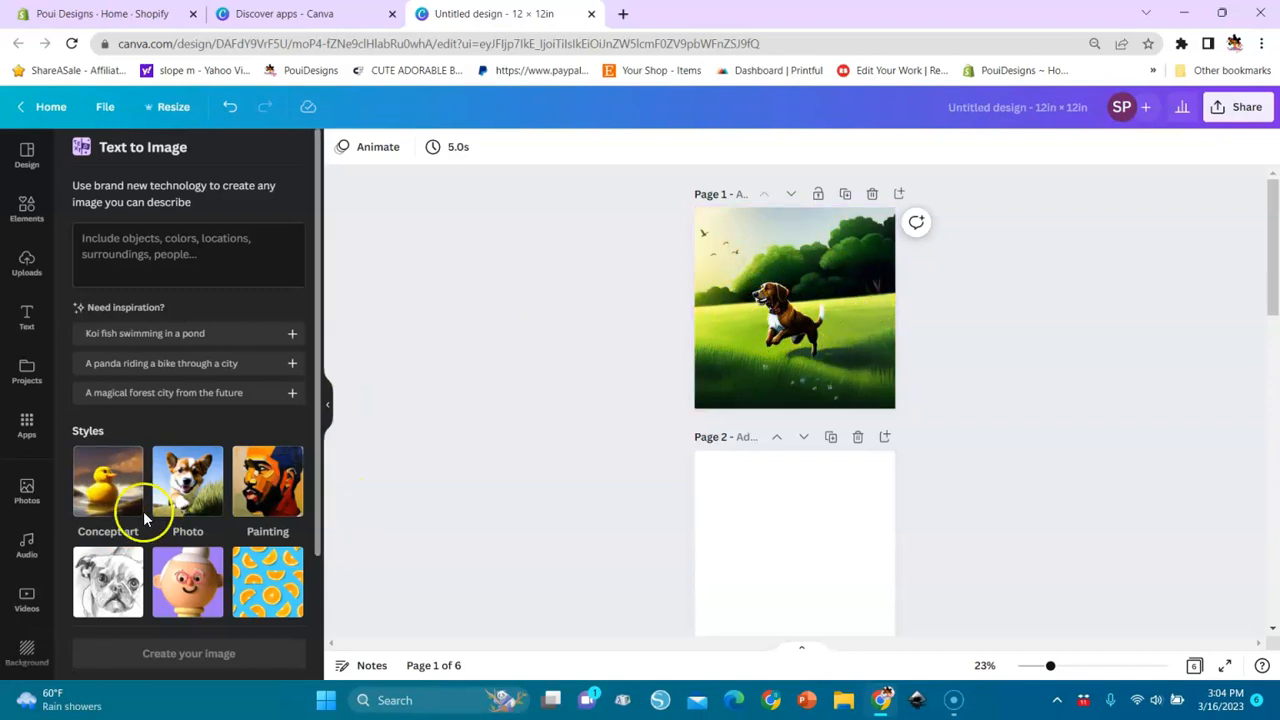
# Generate Photo-style images from the prompt "a beautiful brown skin lady with wavy hair,gold jewelries,smiling, 16 K,hyper detailed, polka dot shirt,red".
pyautogui.moveTo(1270, 300); pyautogui.dragTo(1274, 348)
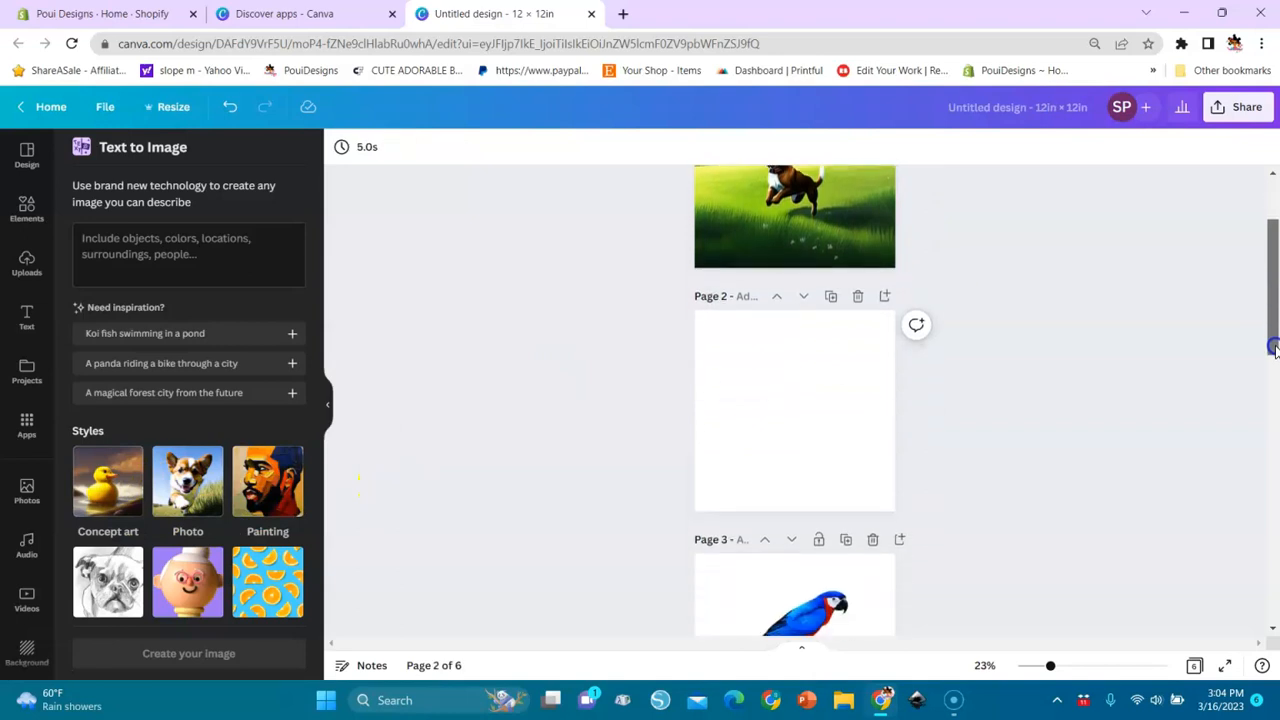
pyautogui.click(193, 253)
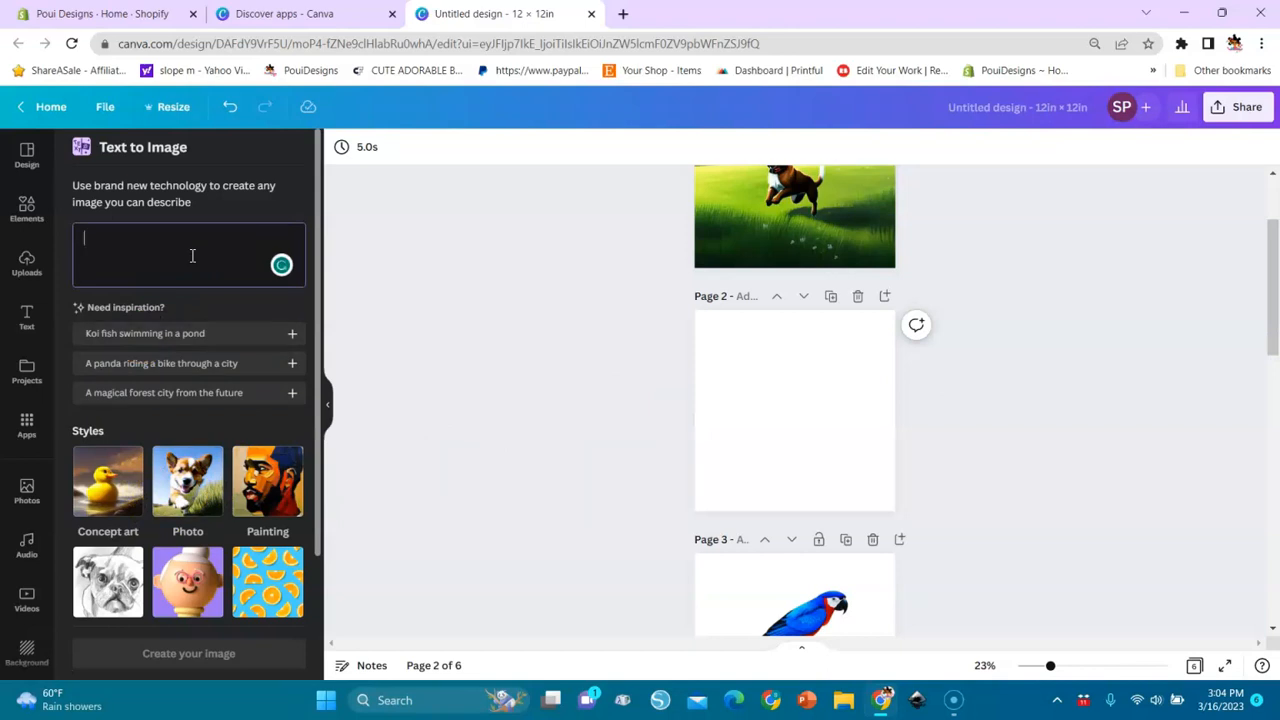
pyautogui.write('a beu')
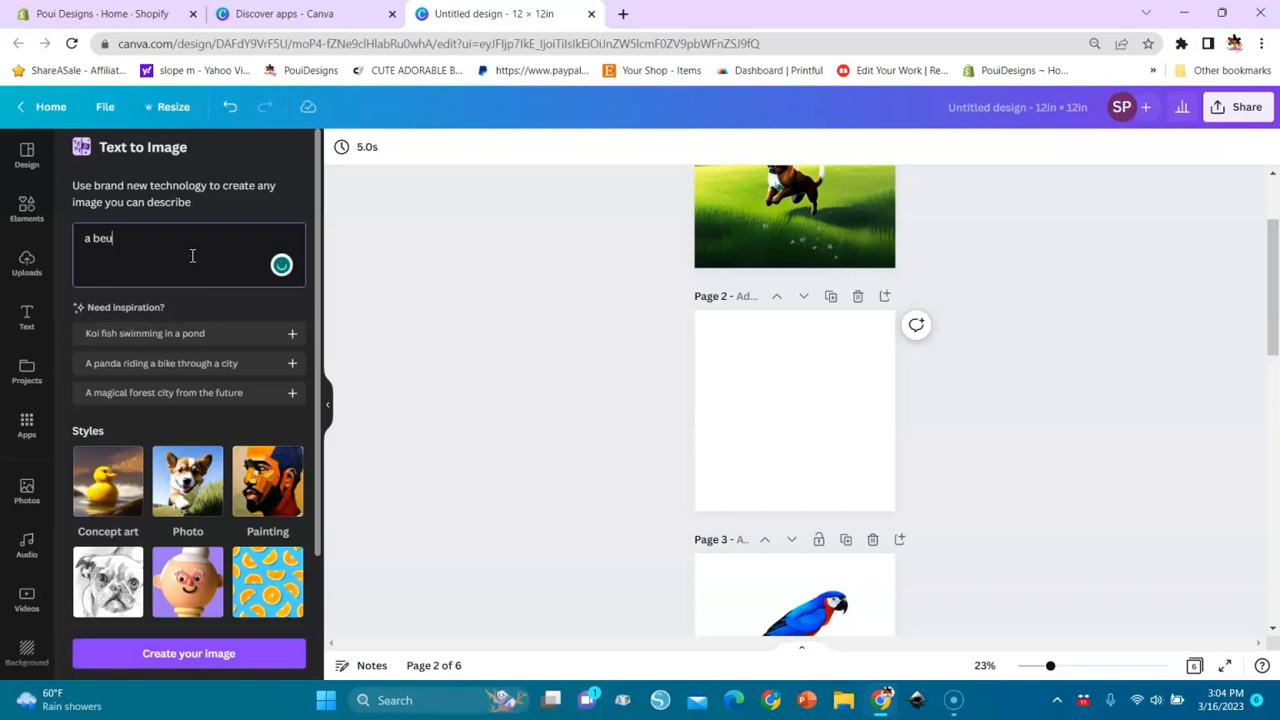
pyautogui.press('BackSpace')
pyautogui.write('autiful brown skin lady with wavy')
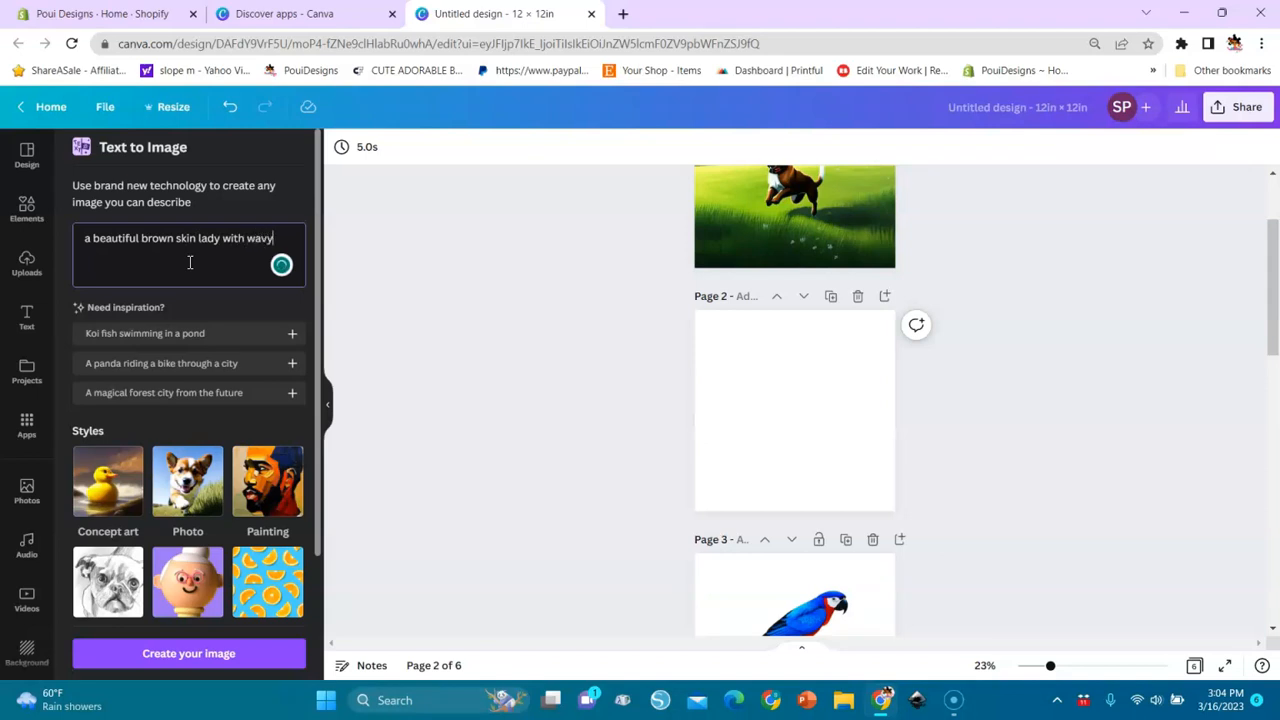
pyautogui.write(' hair,gold jewelries,smiling,')
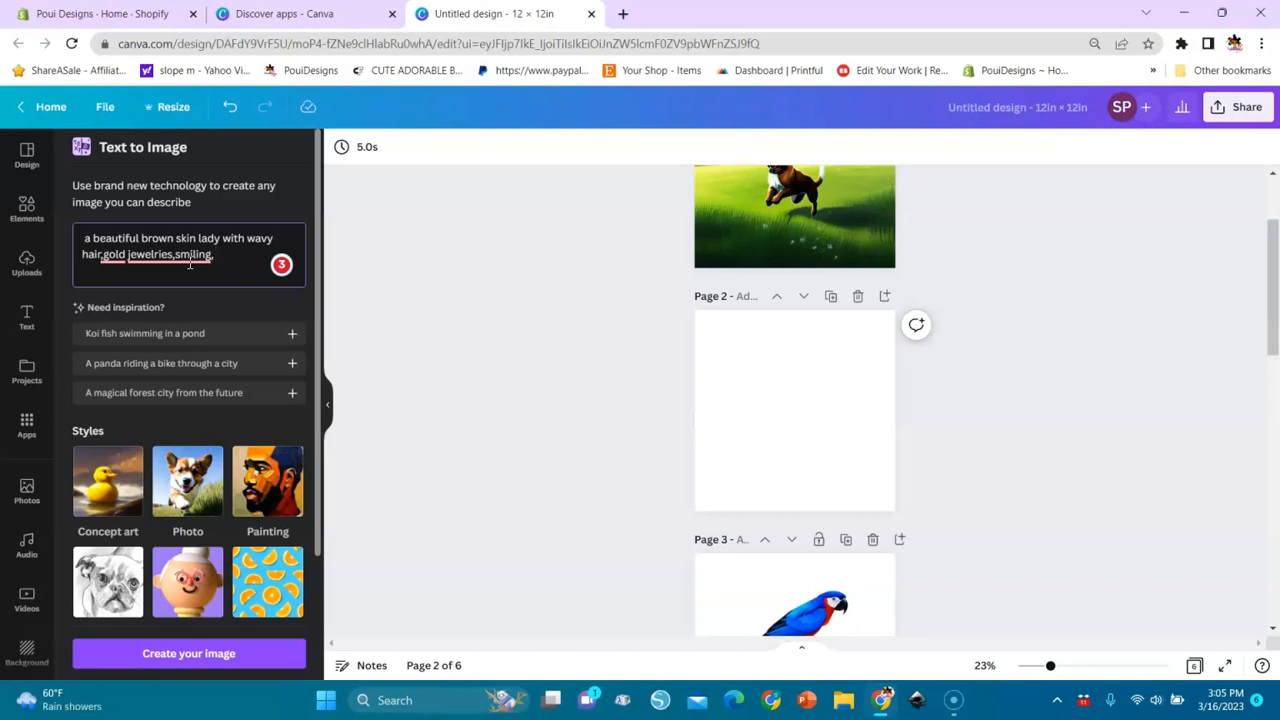
pyautogui.write('16 K,hyper de')
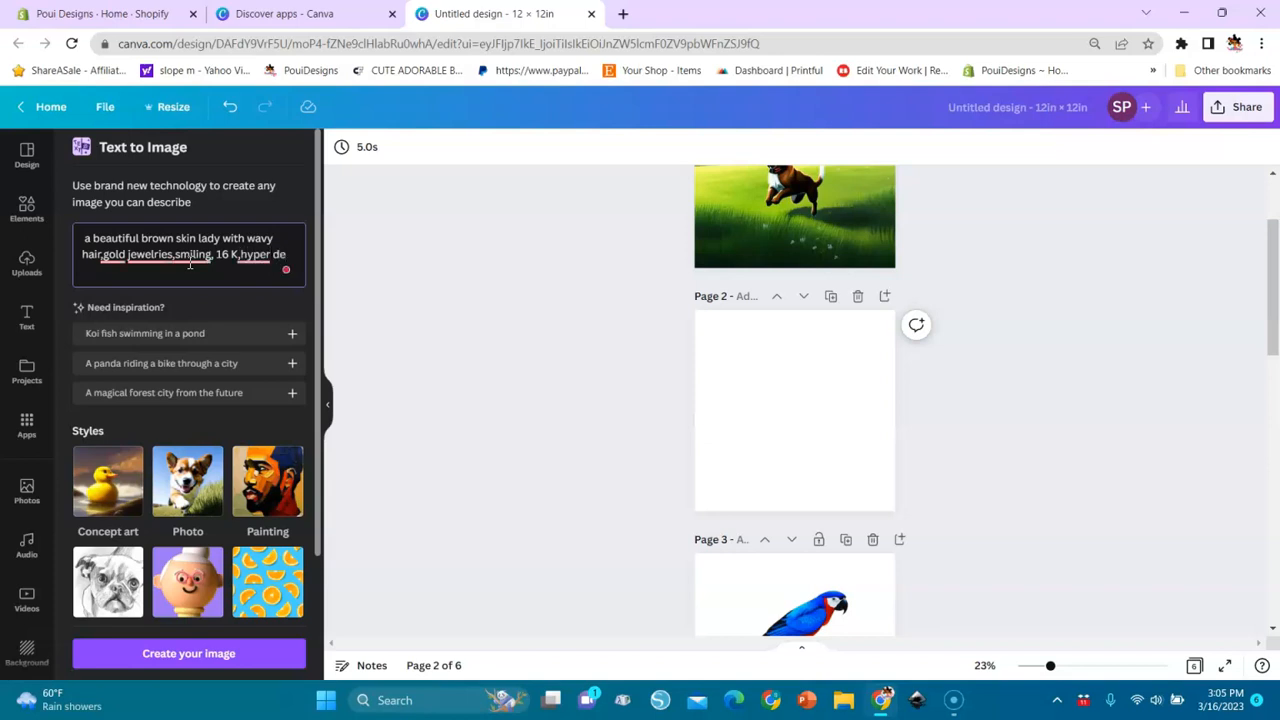
pyautogui.write('tailed,')
pyautogui.write('o')
pyautogui.press('BackSpace')
pyautogui.write('polka dot')
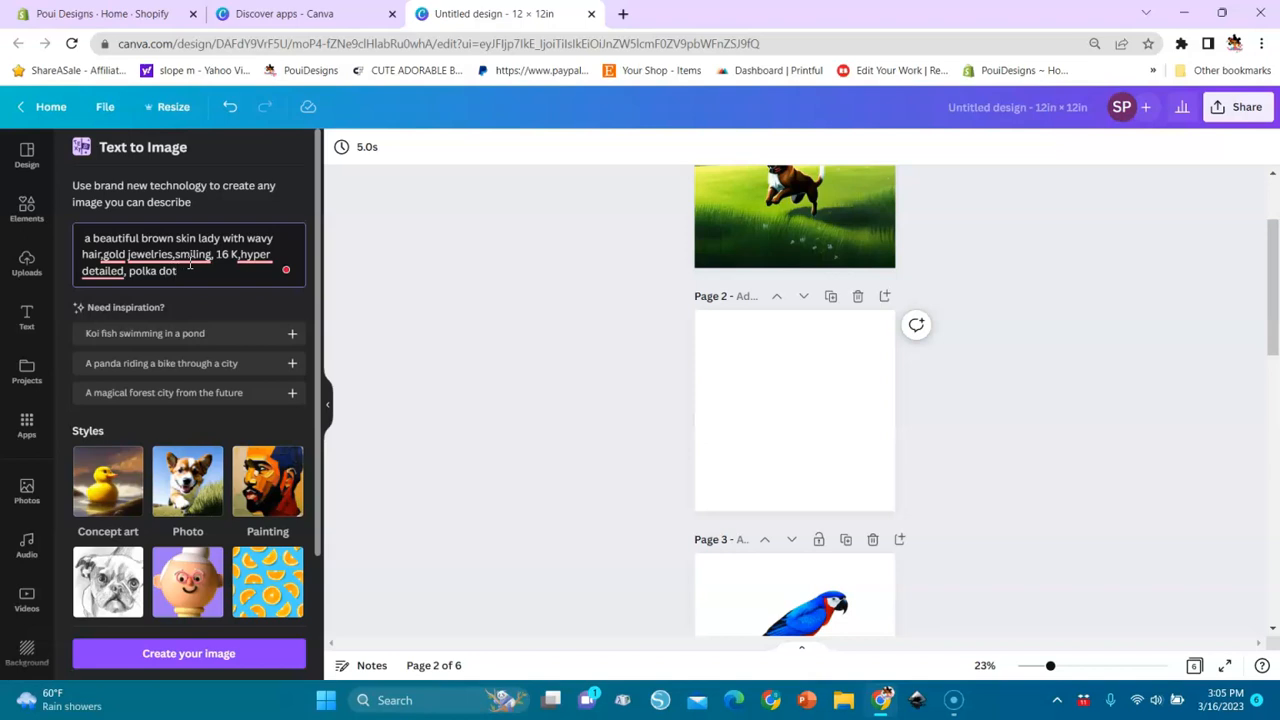
pyautogui.write(' shirt')
pyautogui.write(',red')
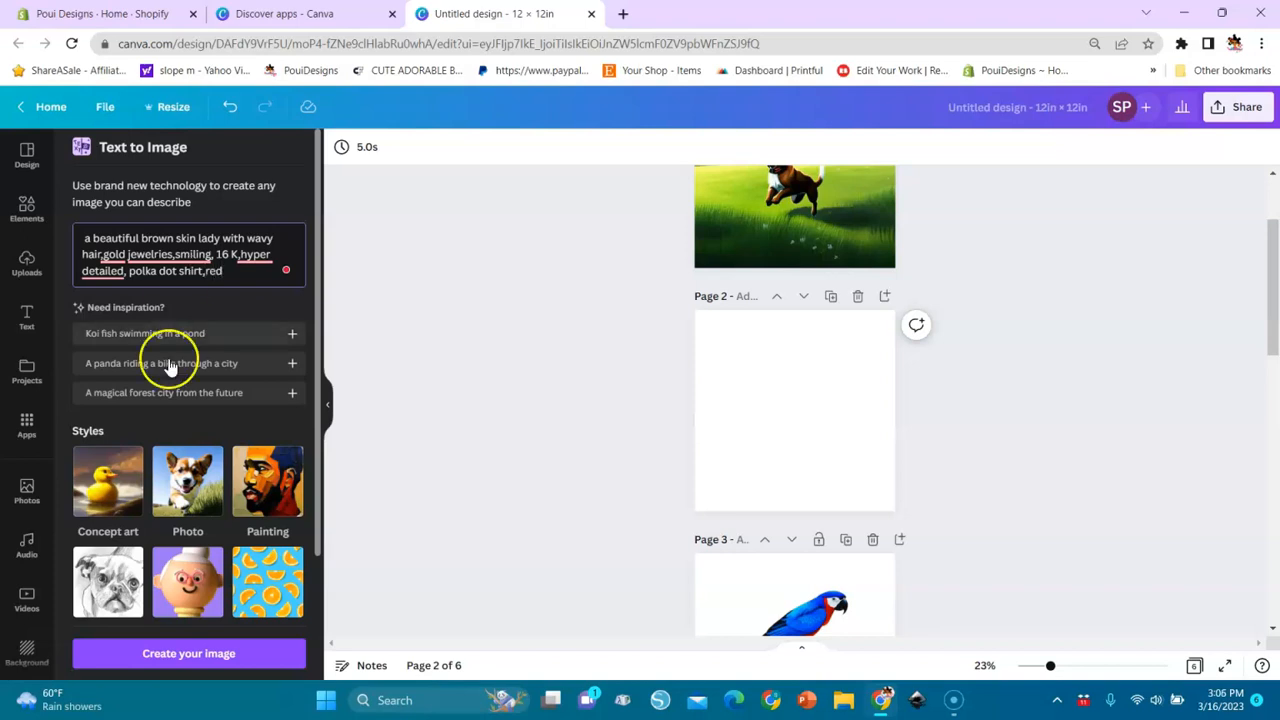
pyautogui.click(183, 483)
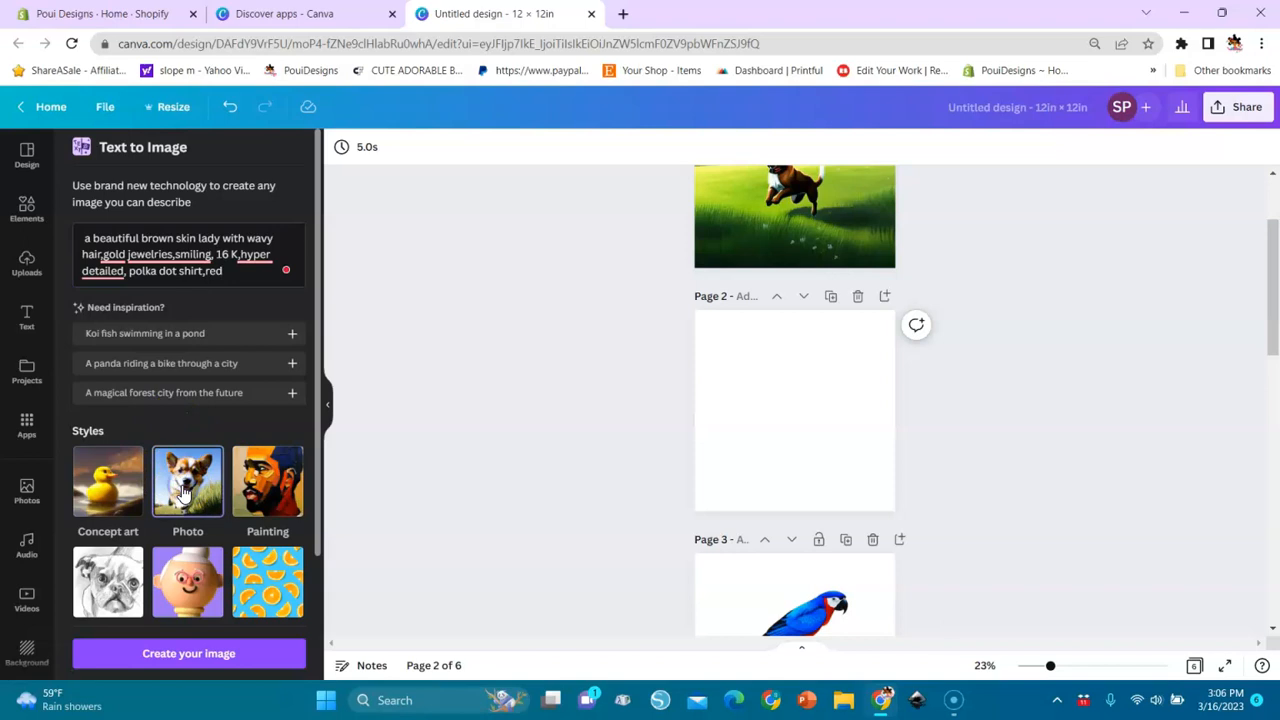
pyautogui.click(185, 655)
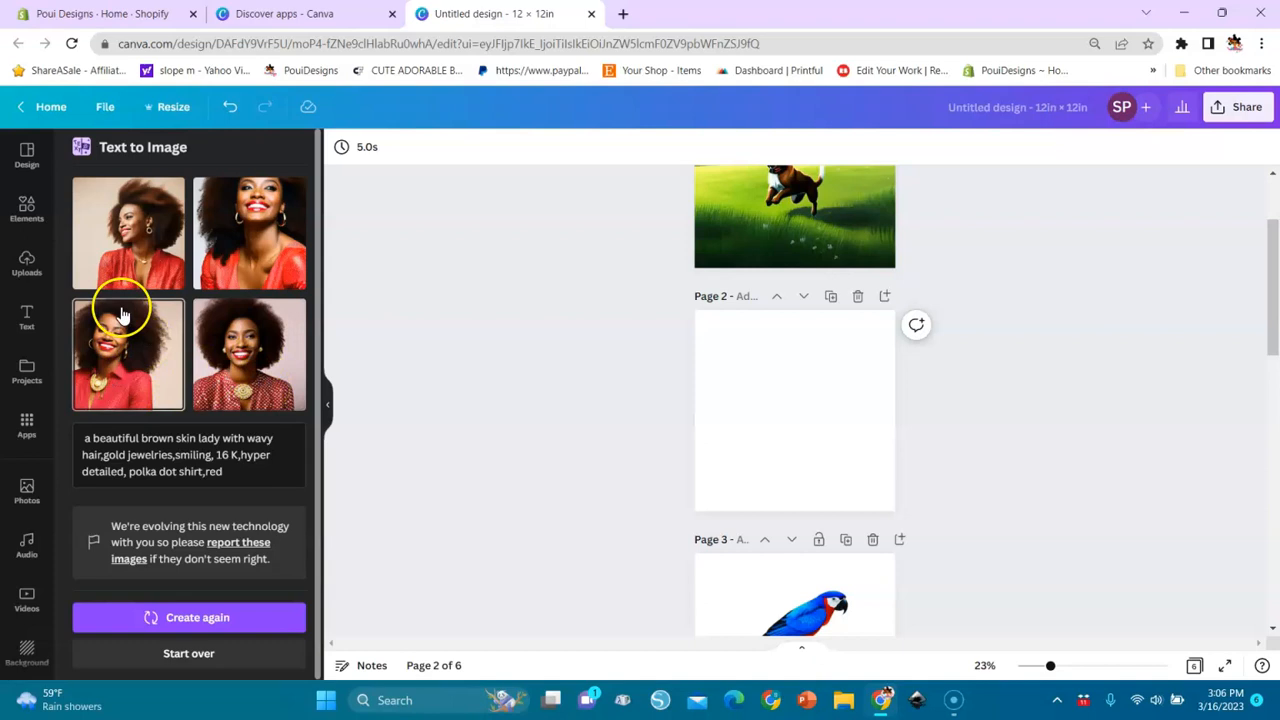
# Add the generated image of the lady looking sideways to page 2, set it as the page background and inspect it up close.
pyautogui.click(148, 279)
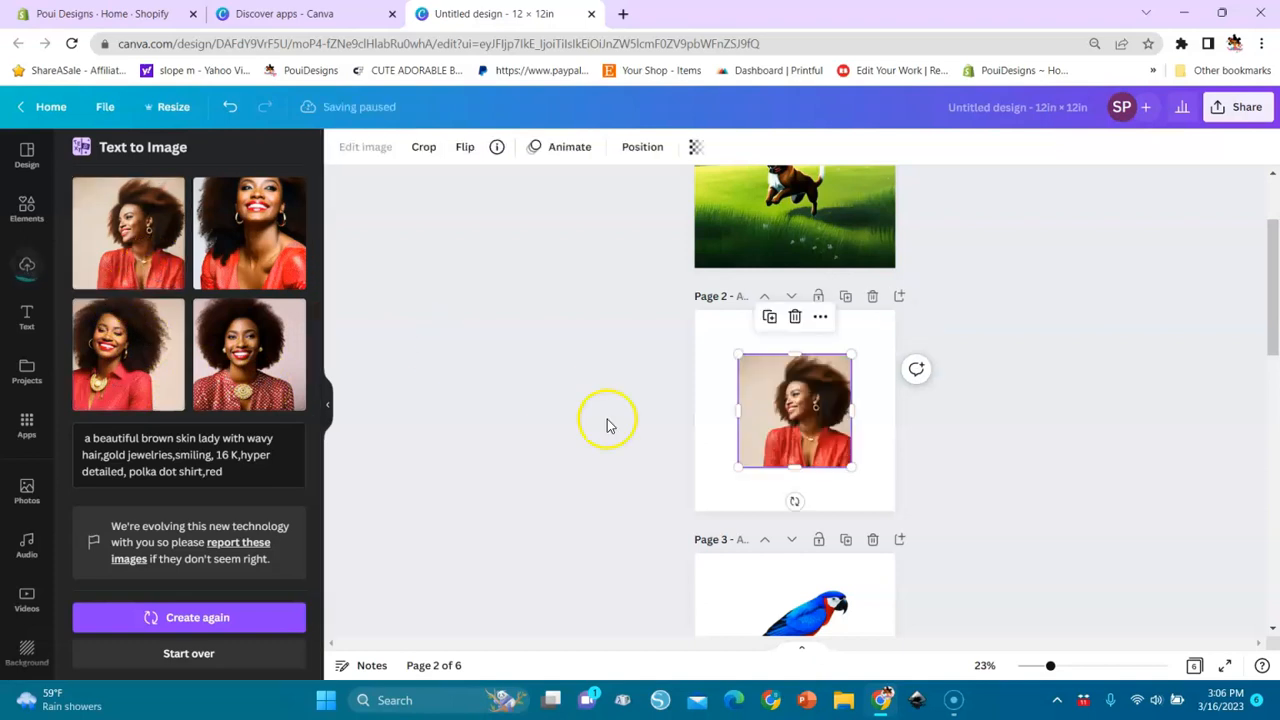
pyautogui.rightClick(803, 392)
pyautogui.click(852, 626)
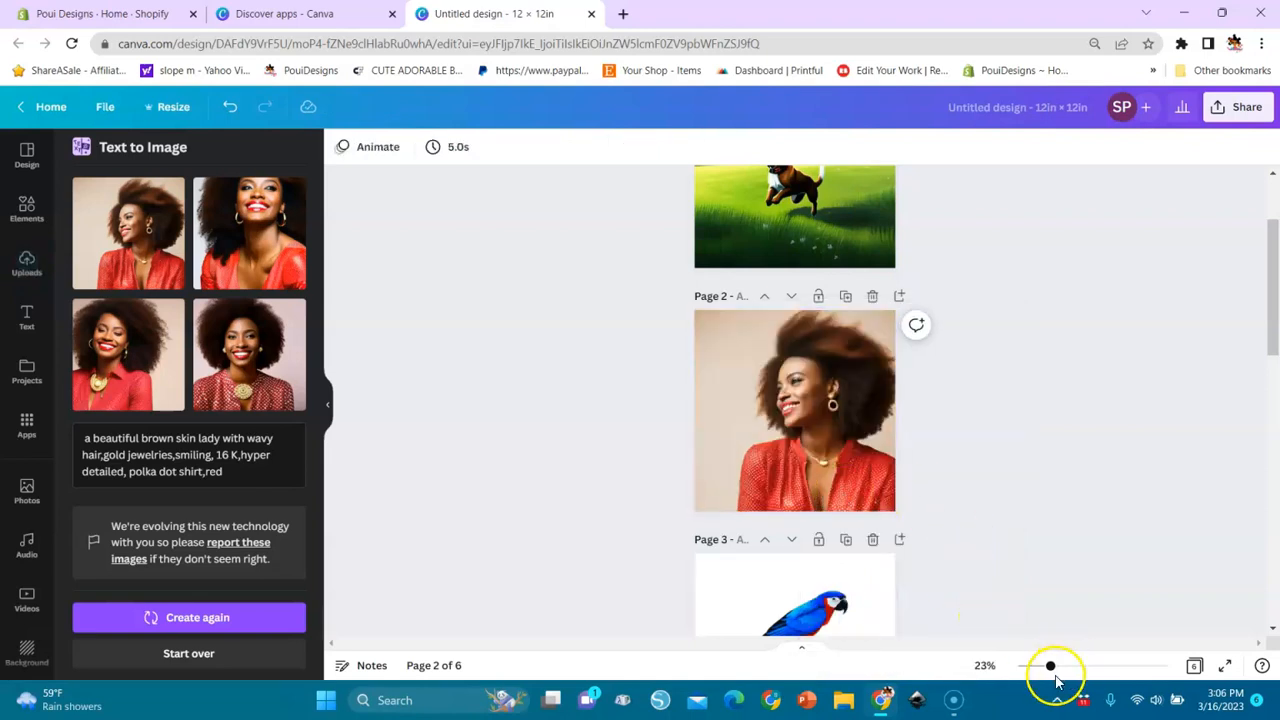
pyautogui.moveTo(1050, 666); pyautogui.dragTo(1102, 673)
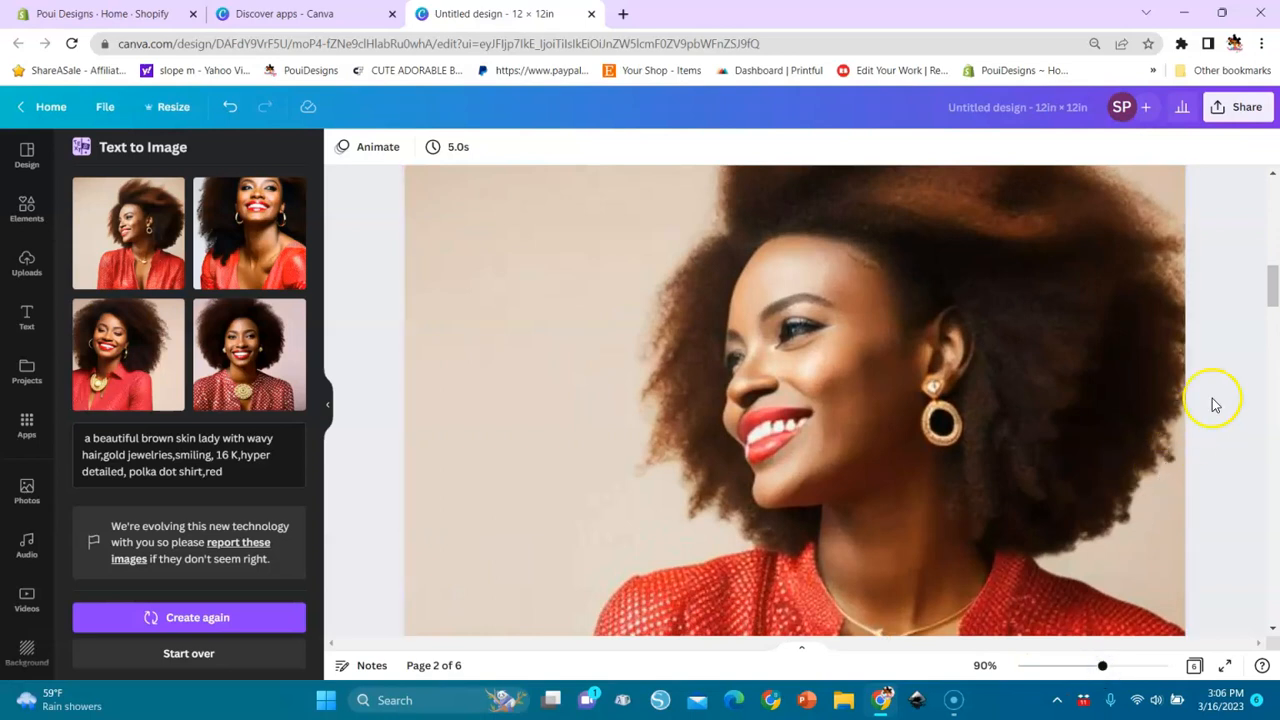
pyautogui.moveTo(1271, 284)
pyautogui.mouseDown()
pyautogui.moveTo(1265, 420)
pyautogui.moveTo(1268, 277)
pyautogui.mouseUp()
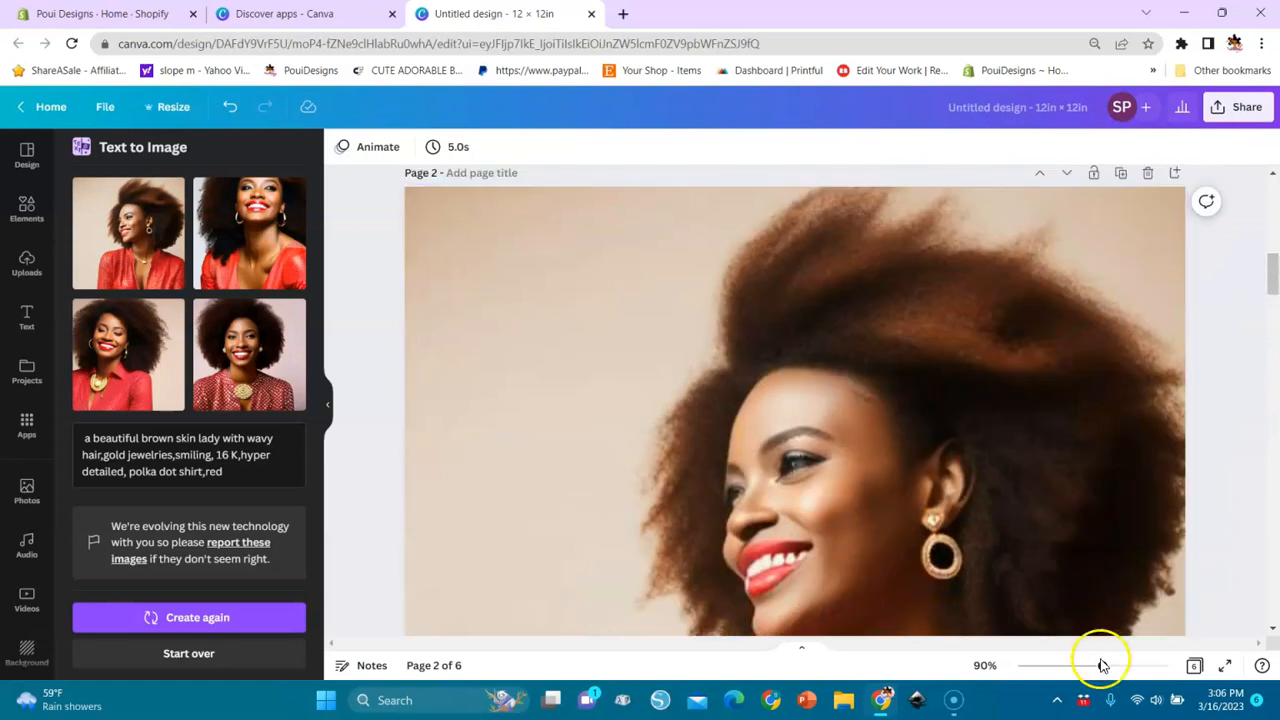
pyautogui.moveTo(1102, 665); pyautogui.dragTo(1056, 665)
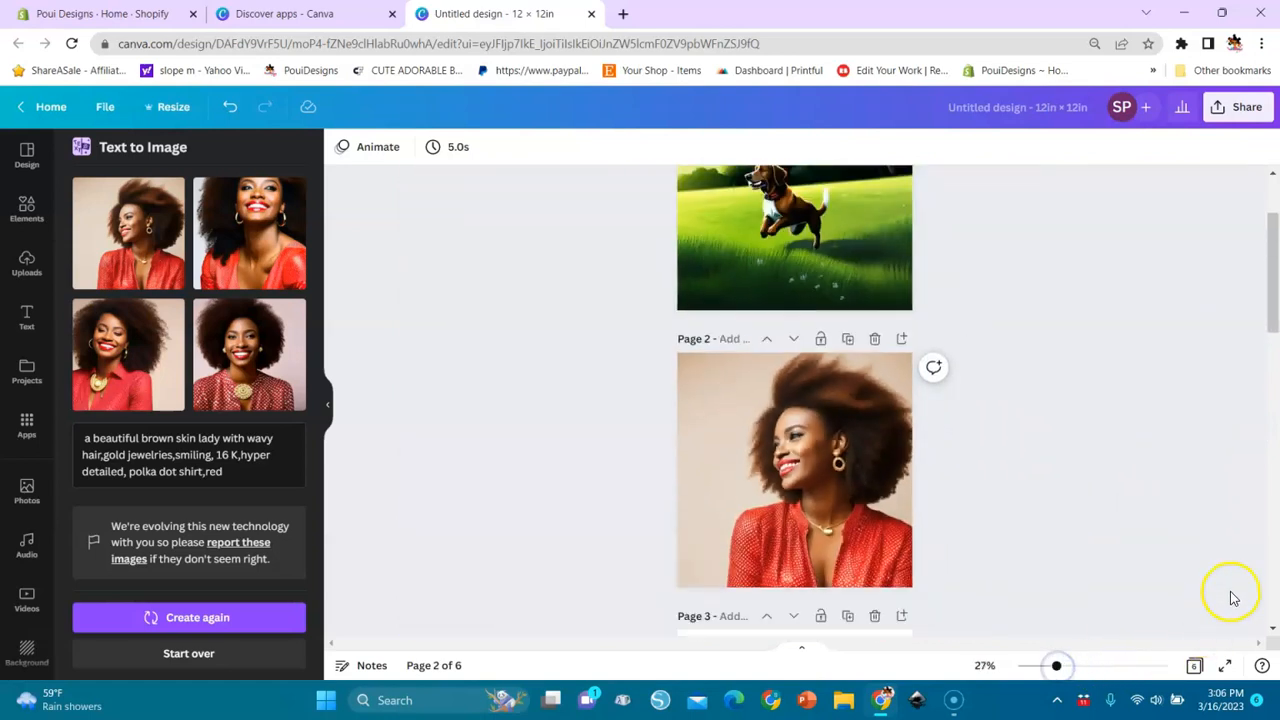
# Place the generated close-up of the smiling lady with gold hoop earrings on the empty page 6 and enlarge the view to inspect it.
pyautogui.click(1272, 592)
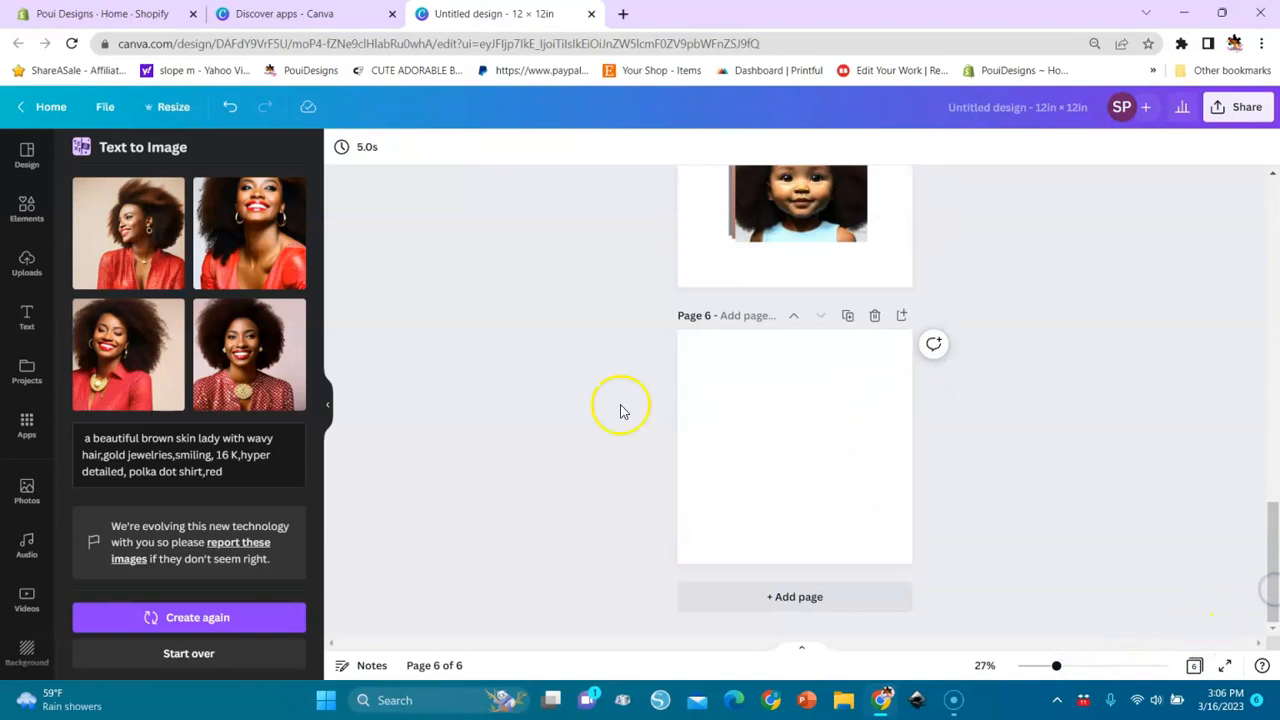
pyautogui.click(223, 234)
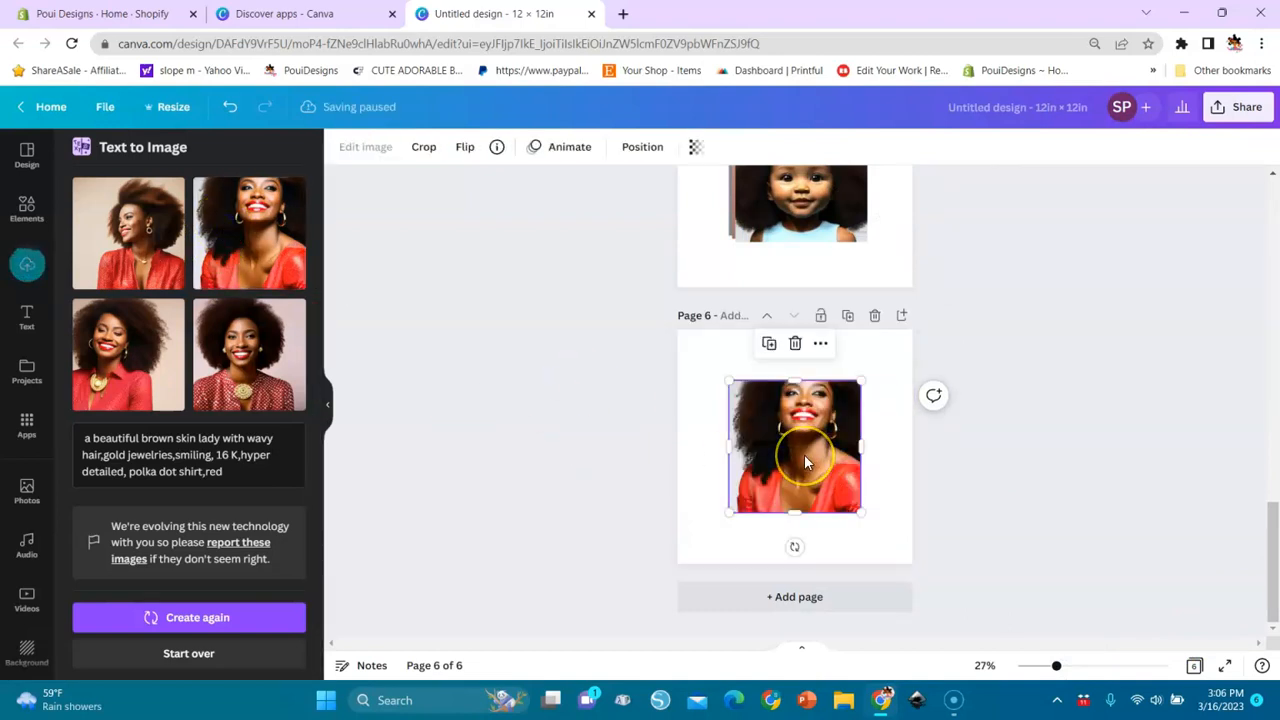
pyautogui.moveTo(1064, 670); pyautogui.dragTo(1102, 670)
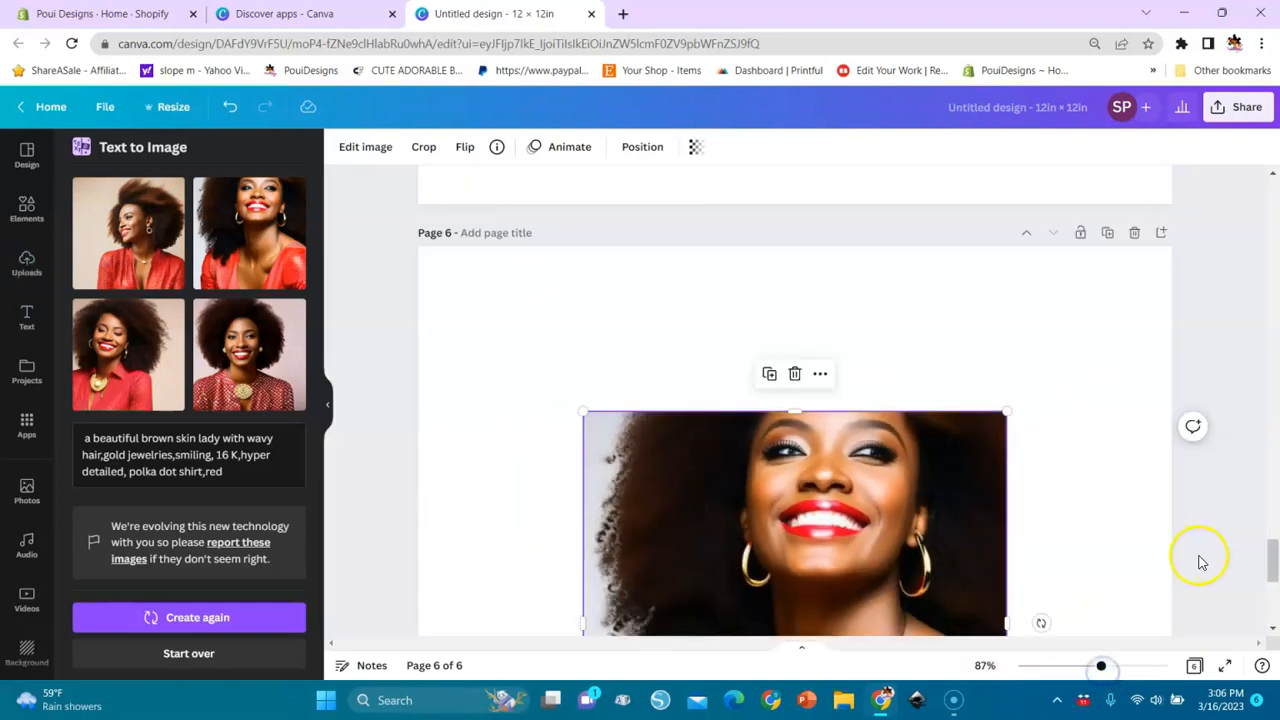
# Add a page 7 and place the generated image of the lady in a collared red shirt with a gold necklace on it.
pyautogui.moveTo(1272, 550); pyautogui.dragTo(1274, 598)
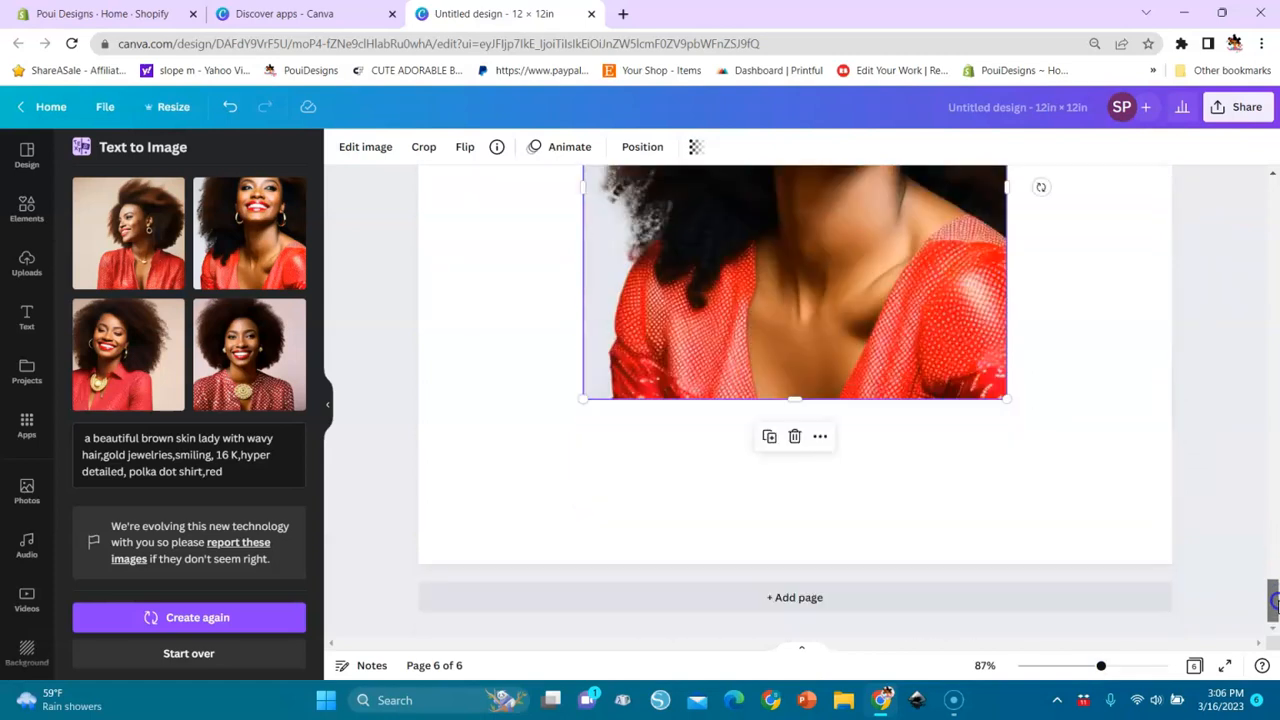
pyautogui.click(826, 600)
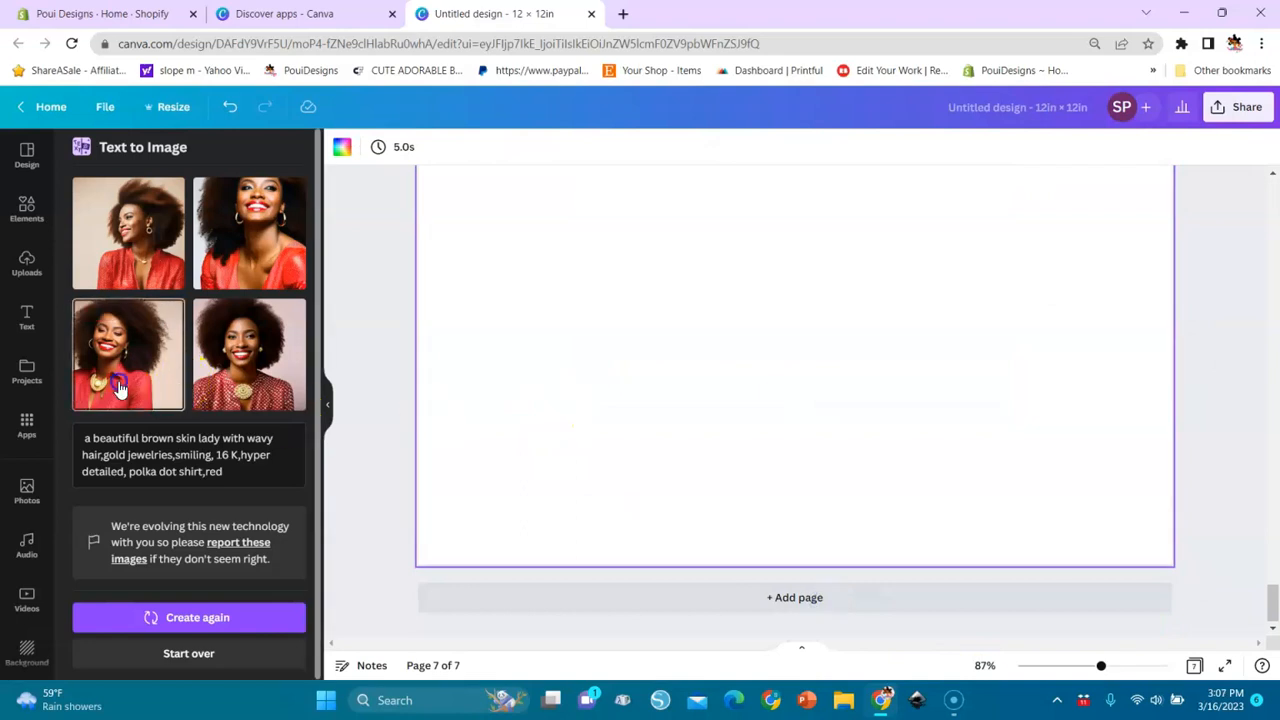
pyautogui.click(122, 372)
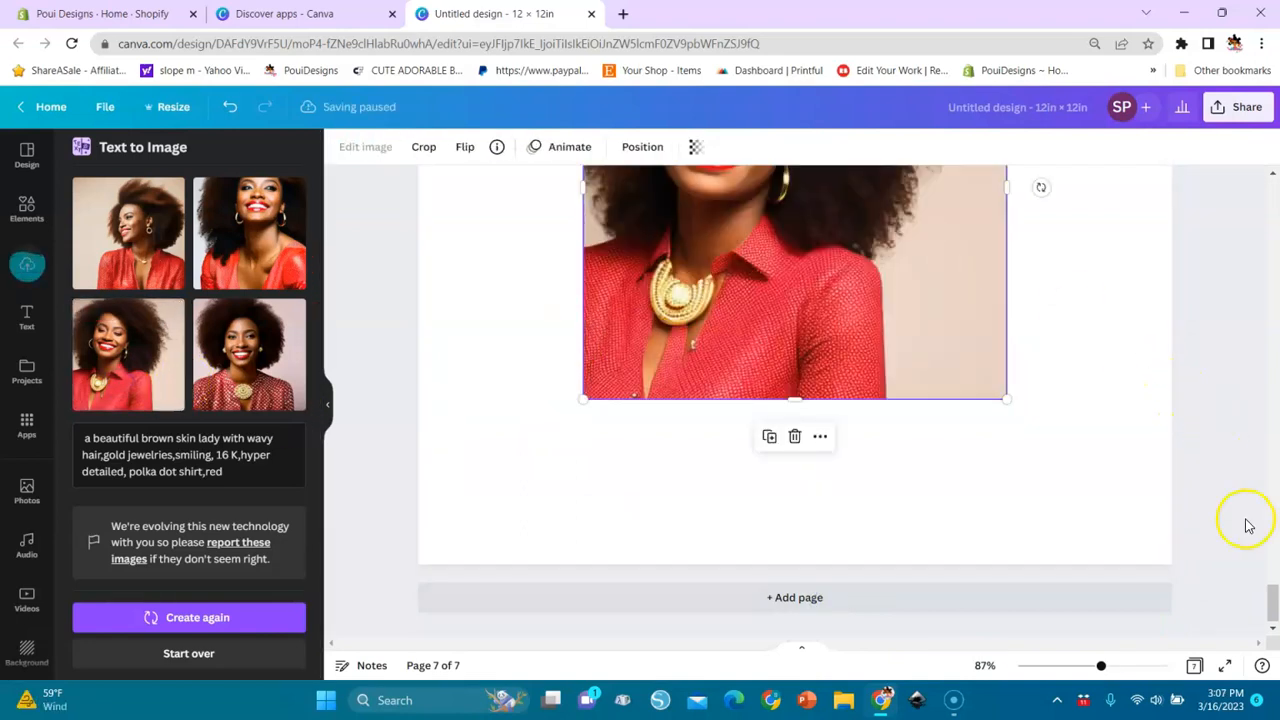
# Add a page 8 and place the generated image of the lady in the red polka dot shirt on it.
pyautogui.moveTo(1271, 592)
pyautogui.mouseDown()
pyautogui.moveTo(1271, 565)
pyautogui.moveTo(1271, 600)
pyautogui.mouseUp()
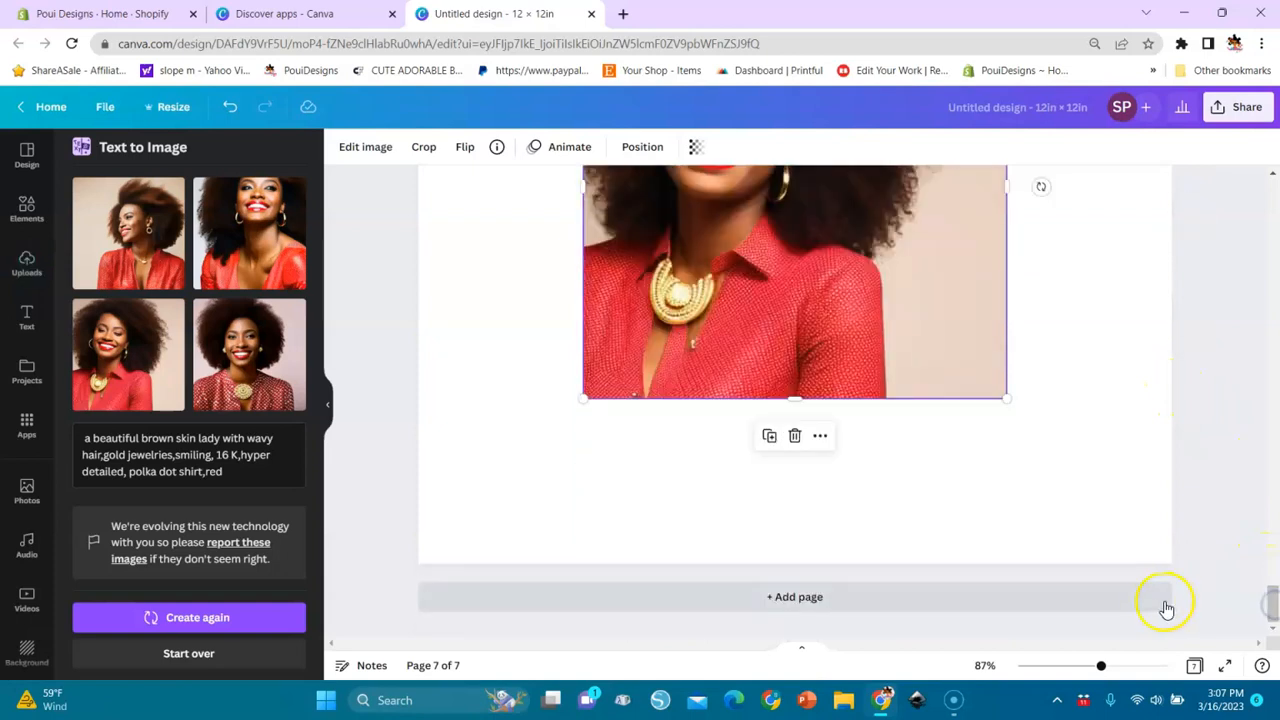
pyautogui.click(812, 600)
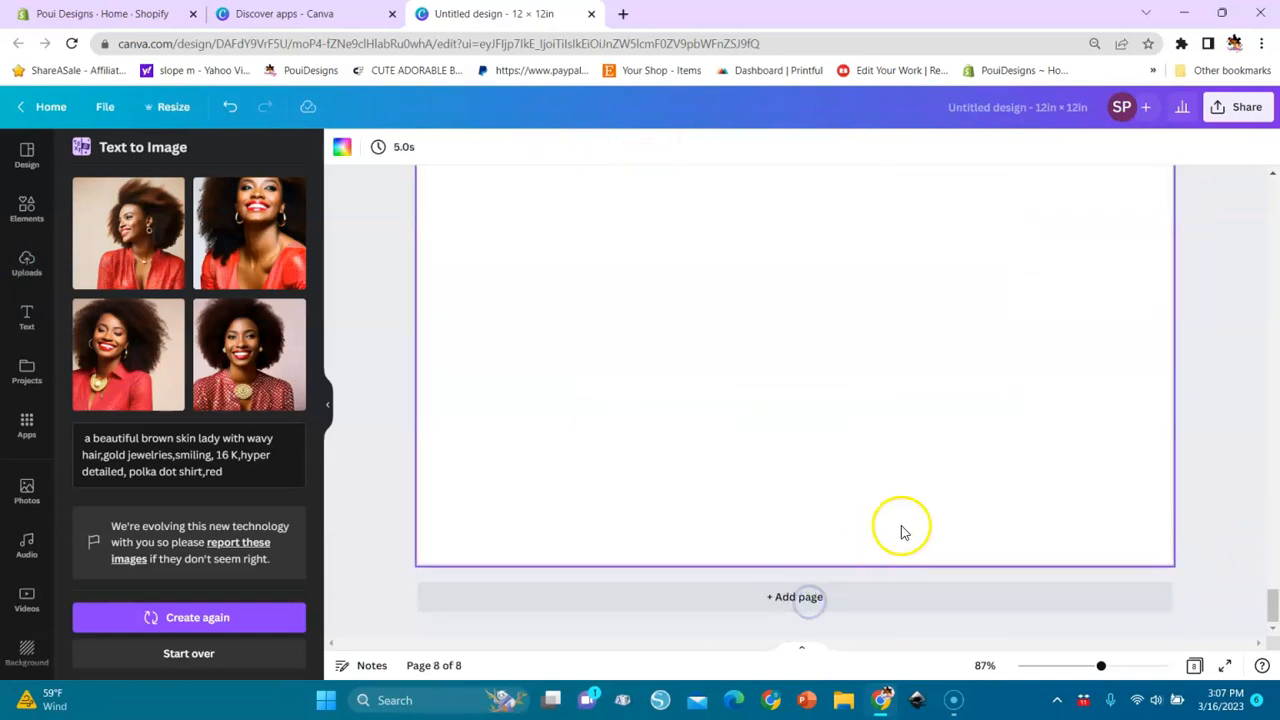
pyautogui.moveTo(1101, 666); pyautogui.dragTo(1087, 678)
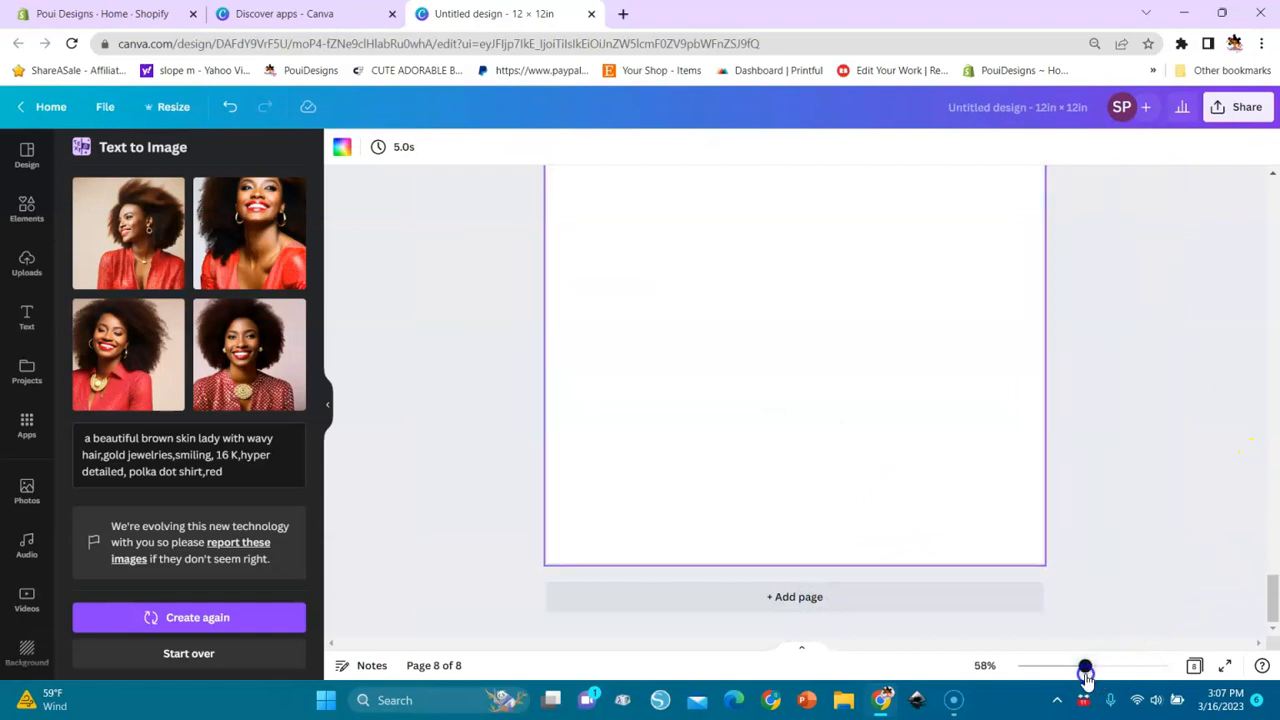
pyautogui.click(285, 392)
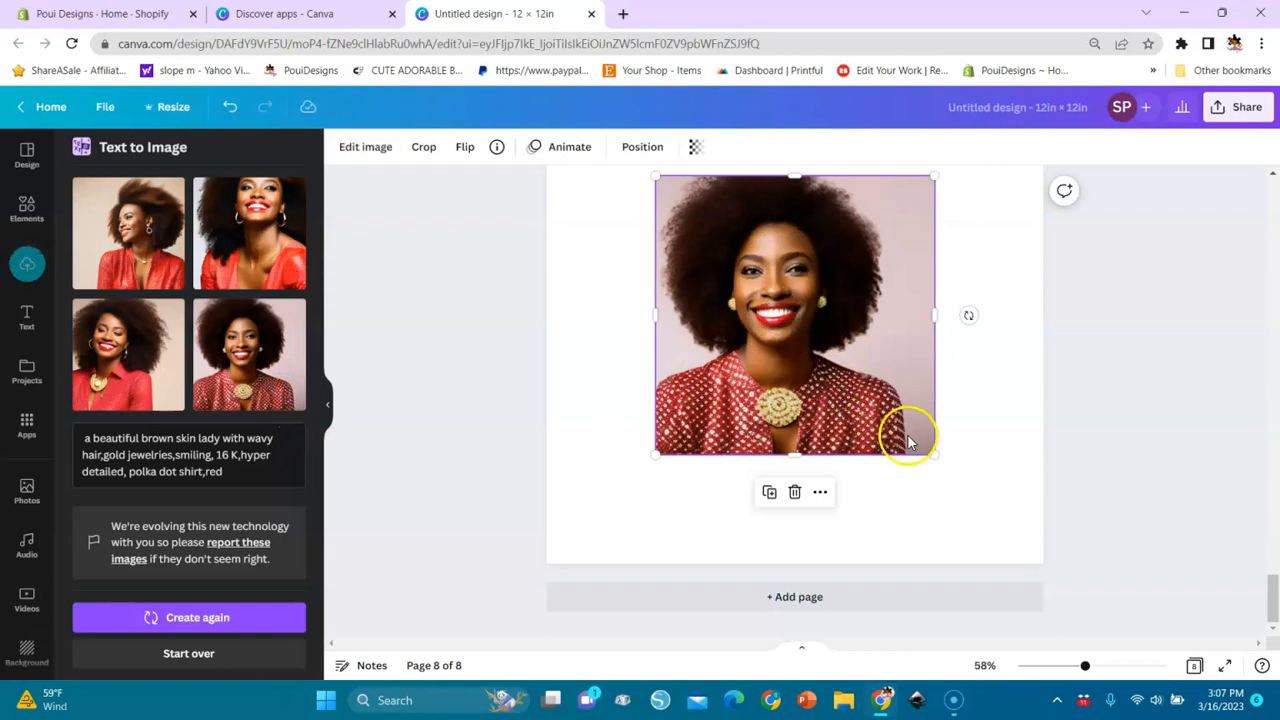
pyautogui.moveTo(1084, 666)
pyautogui.mouseDown()
pyautogui.moveTo(1126, 670)
pyautogui.moveTo(1086, 670)
pyautogui.mouseUp()
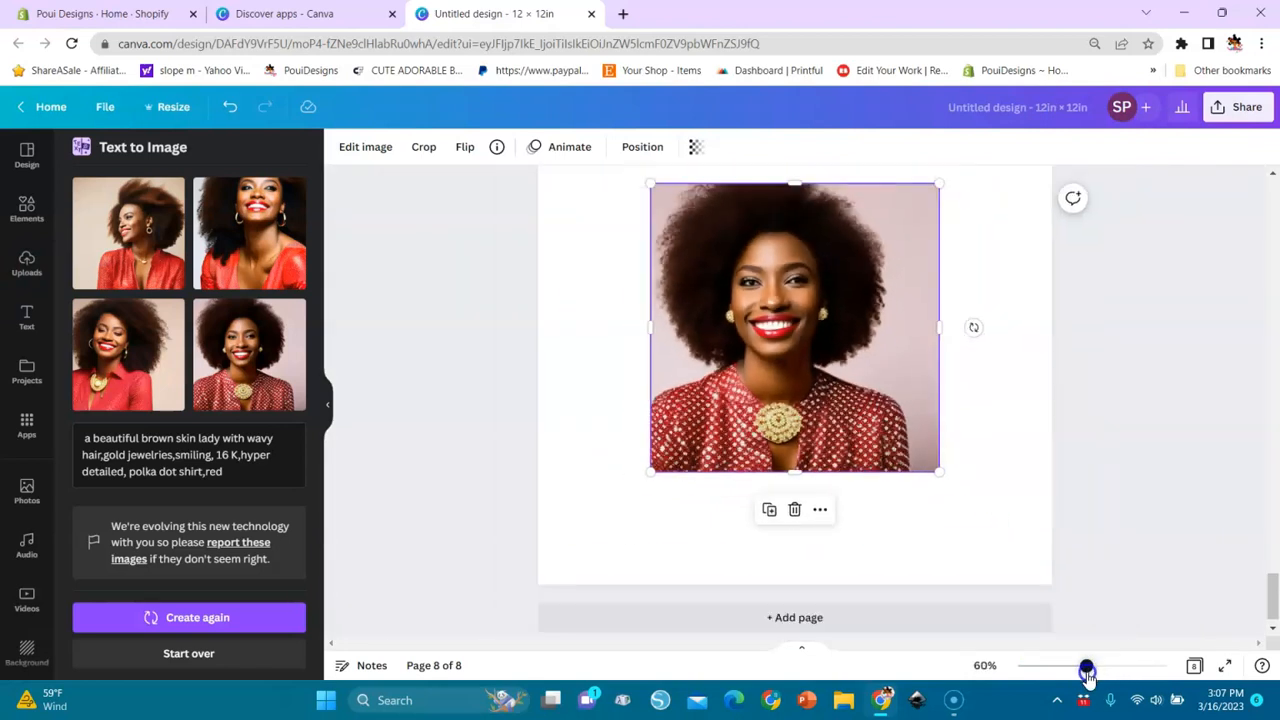